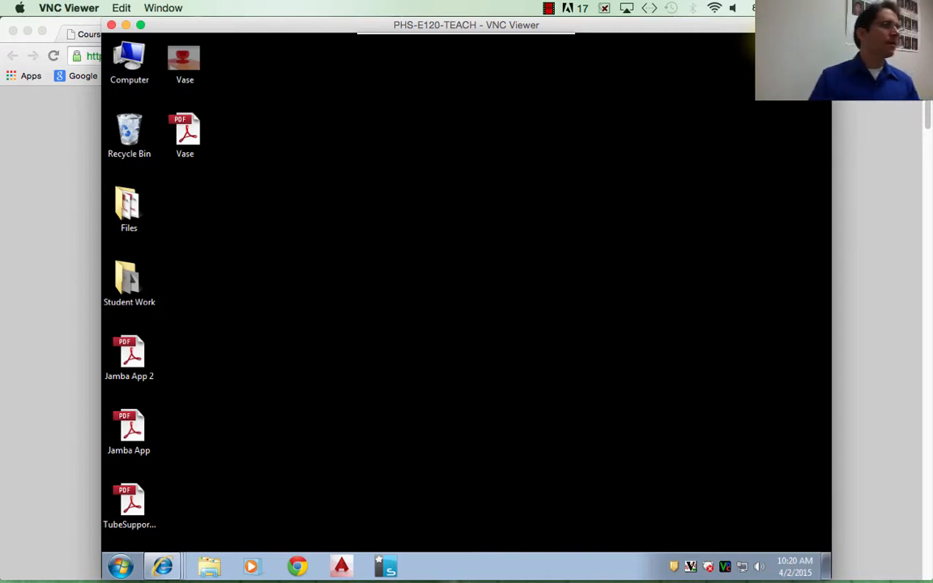
- Switch the PHS-E120-TEACH remote desktop session to full screen
{"action": "mouse_move", "coordinate": [687, 577]}
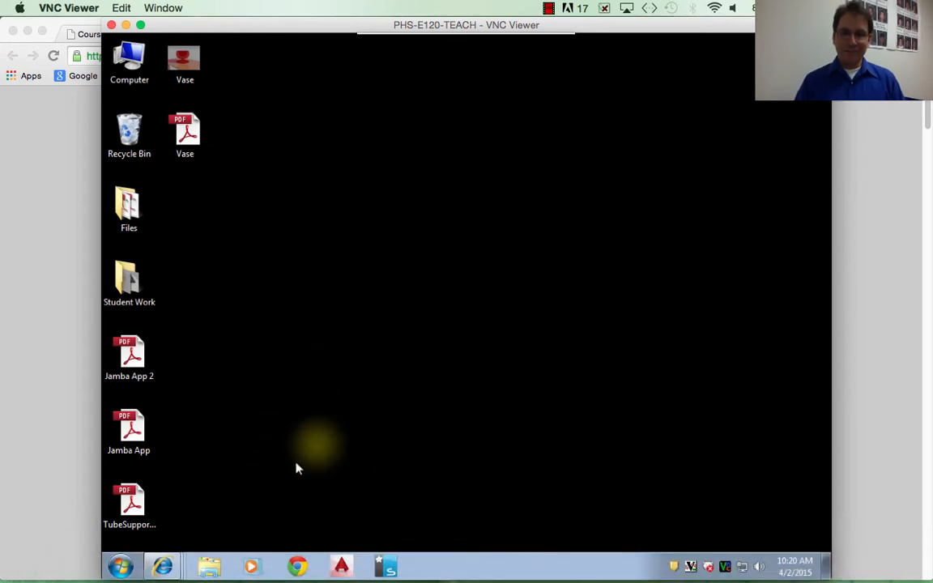
{"action": "mouse_move", "coordinate": [453, 34]}
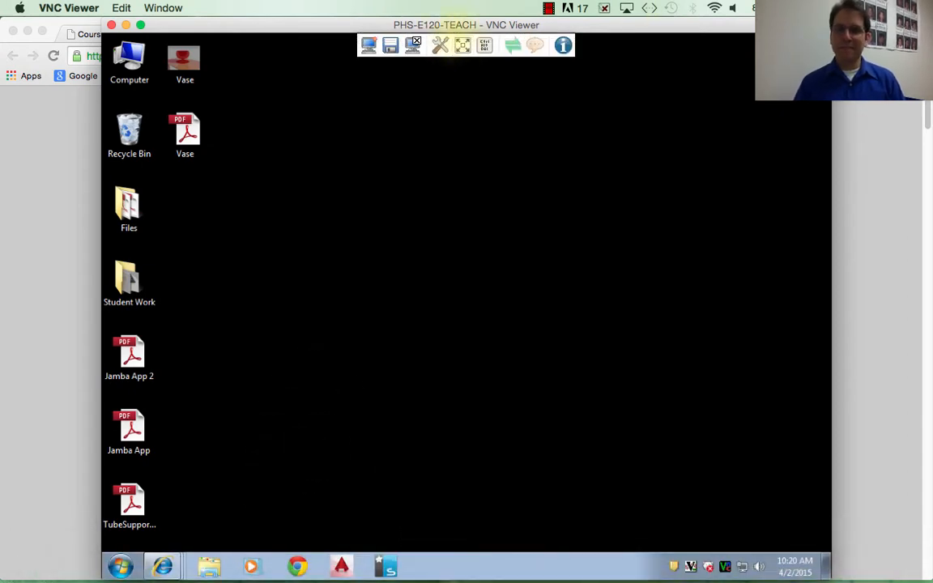
{"action": "left_click", "coordinate": [462, 45]}
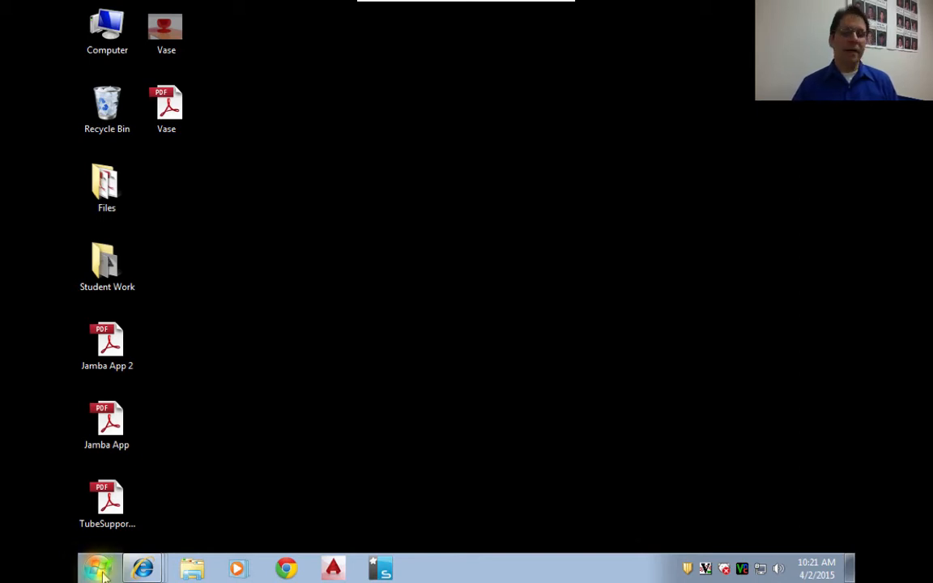
{"action": "left_click", "coordinate": [96, 570]}
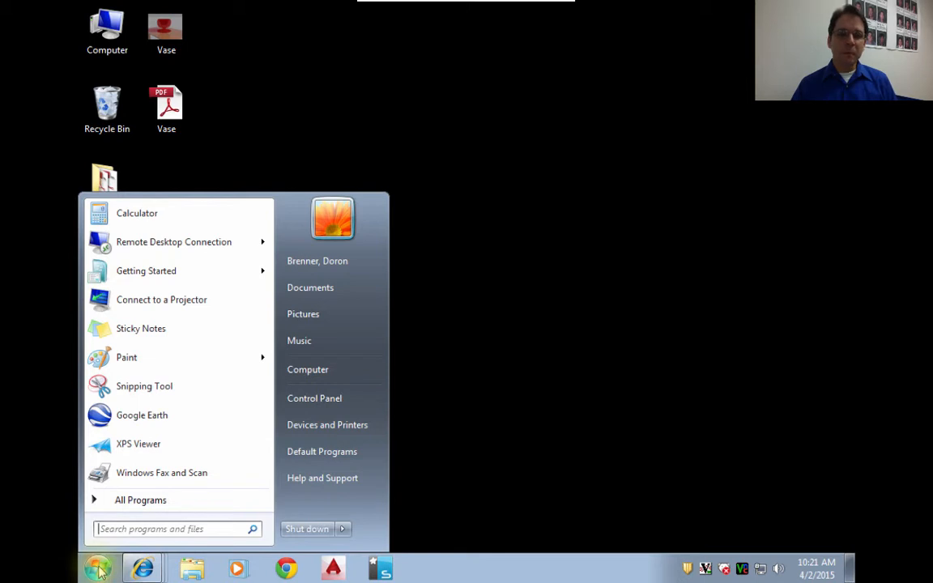
{"action": "left_click", "coordinate": [126, 499]}
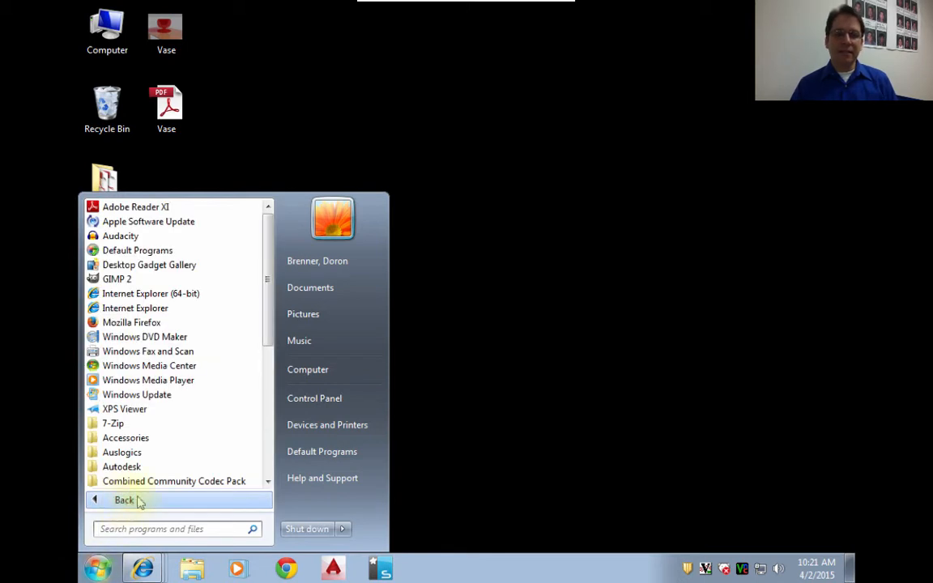
{"action": "left_click_drag", "start_coordinate": [269, 265], "coordinate": [267, 371]}
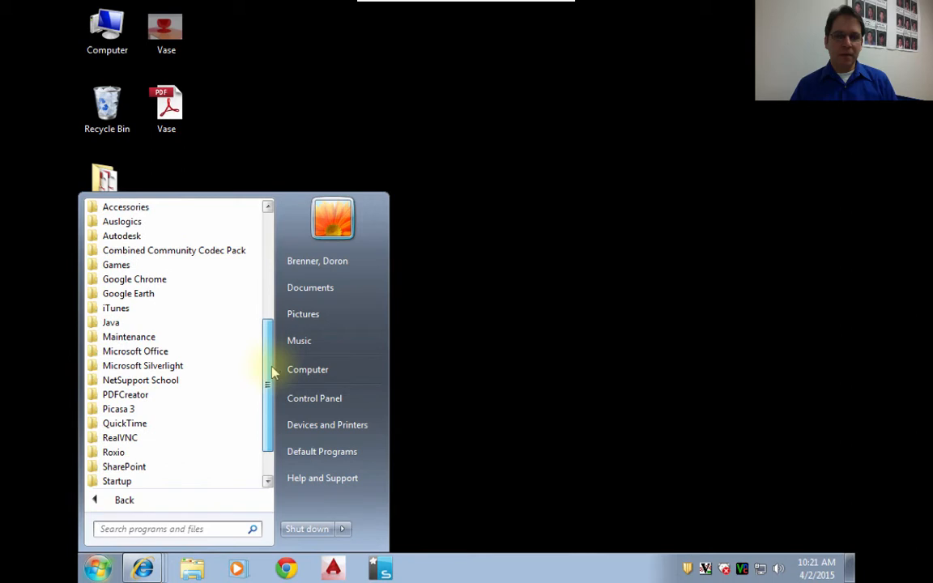
{"action": "left_click", "coordinate": [124, 351]}
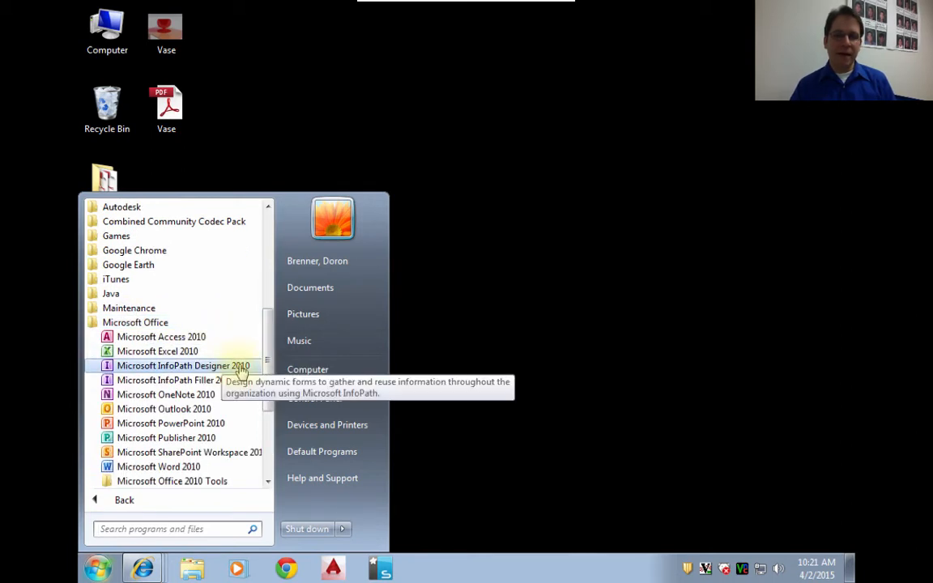
{"action": "left_click", "coordinate": [98, 571]}
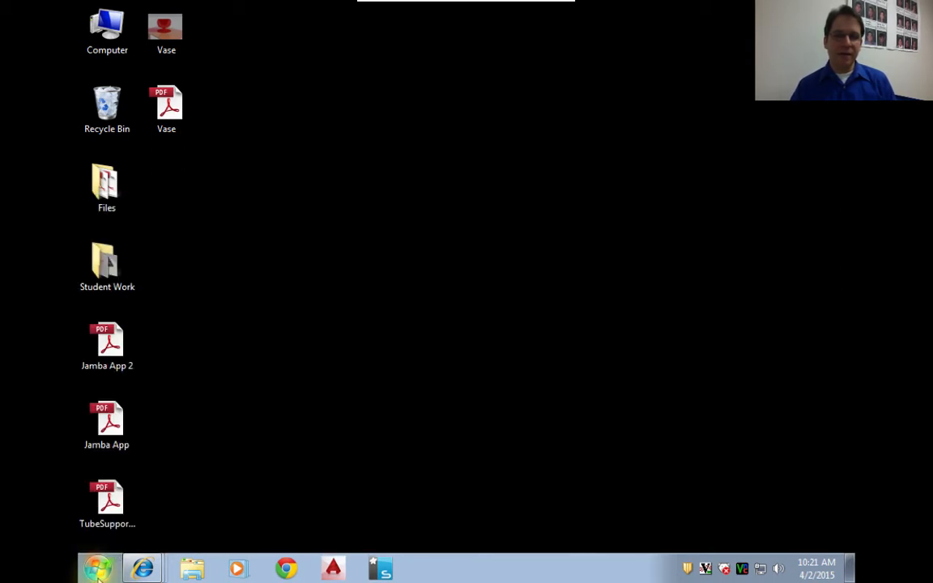
- Launch Microsoft Word 2010 from the Microsoft Office programs on the remote computer
{"action": "left_click", "coordinate": [98, 571]}
{"action": "left_click", "coordinate": [110, 499]}
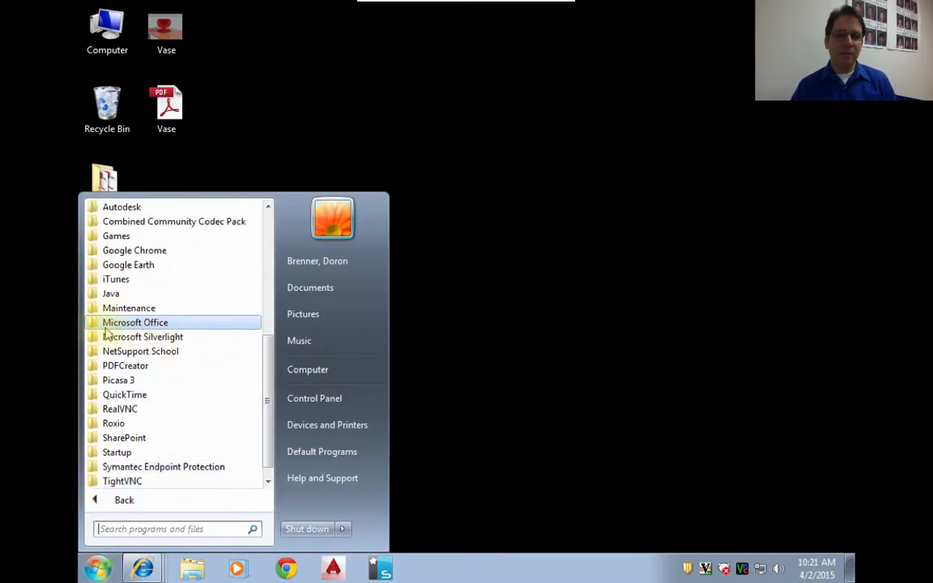
{"action": "left_click", "coordinate": [136, 322]}
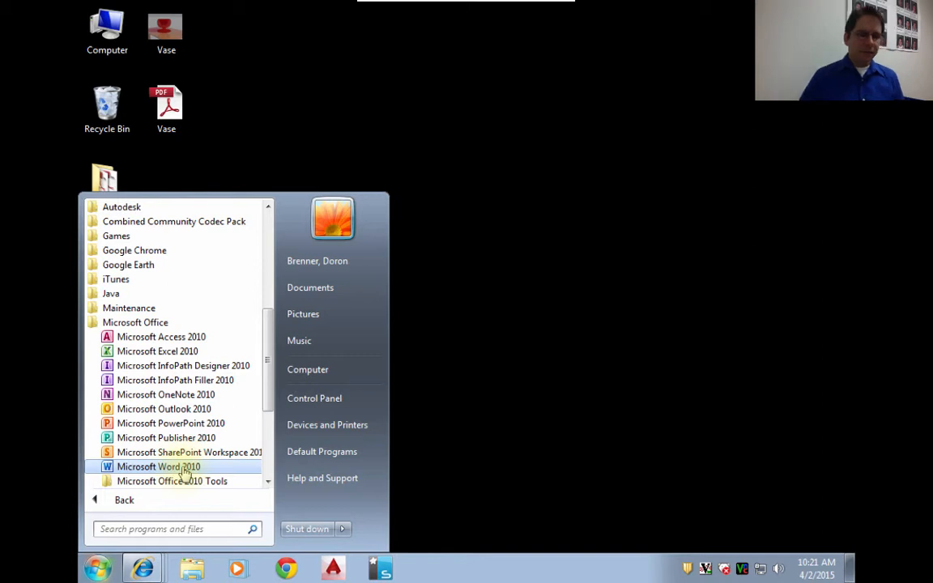
{"action": "left_click", "coordinate": [185, 470]}
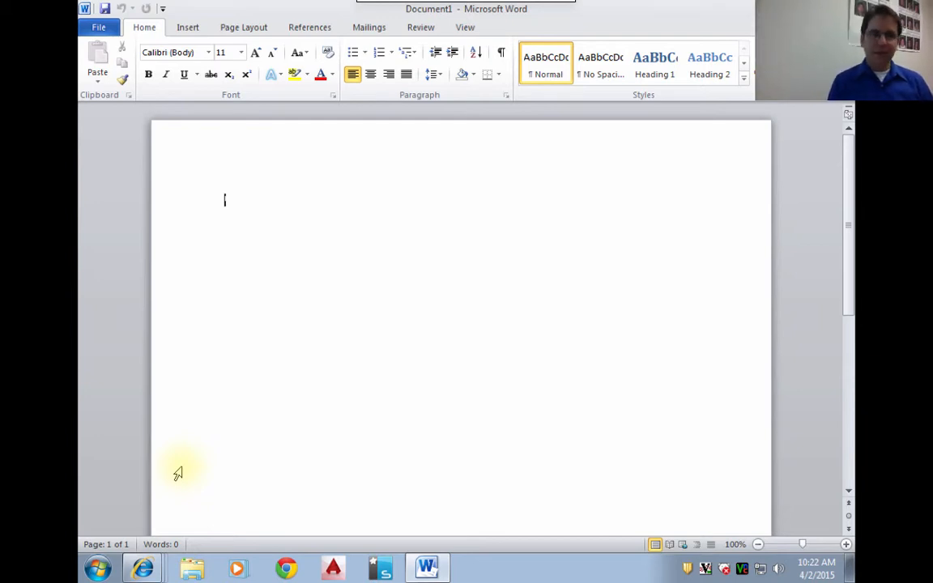
- Enter "Your name" on the document's first line and "ROP Computer Aided Design" on the line below
{"action": "type", "text": "Your name"}
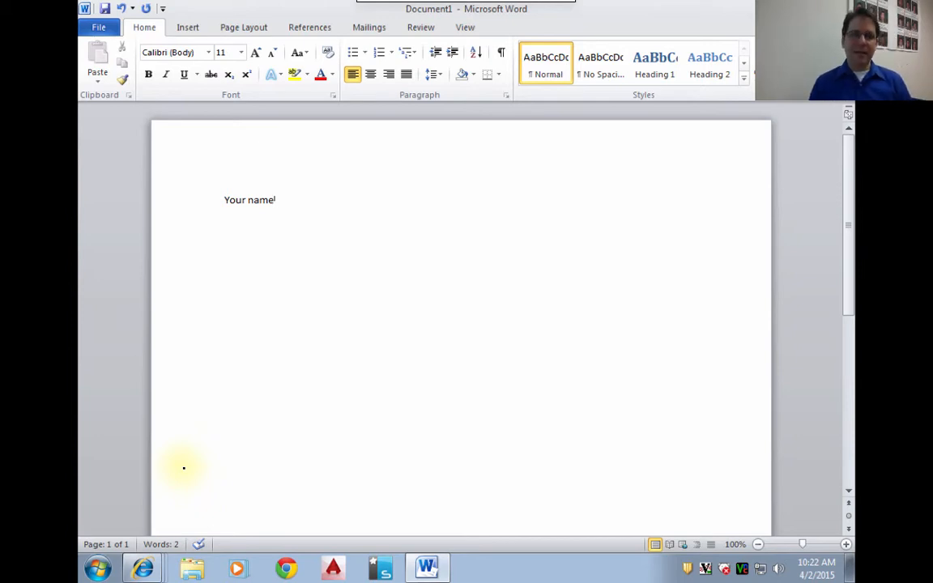
{"action": "key", "text": "Return"}
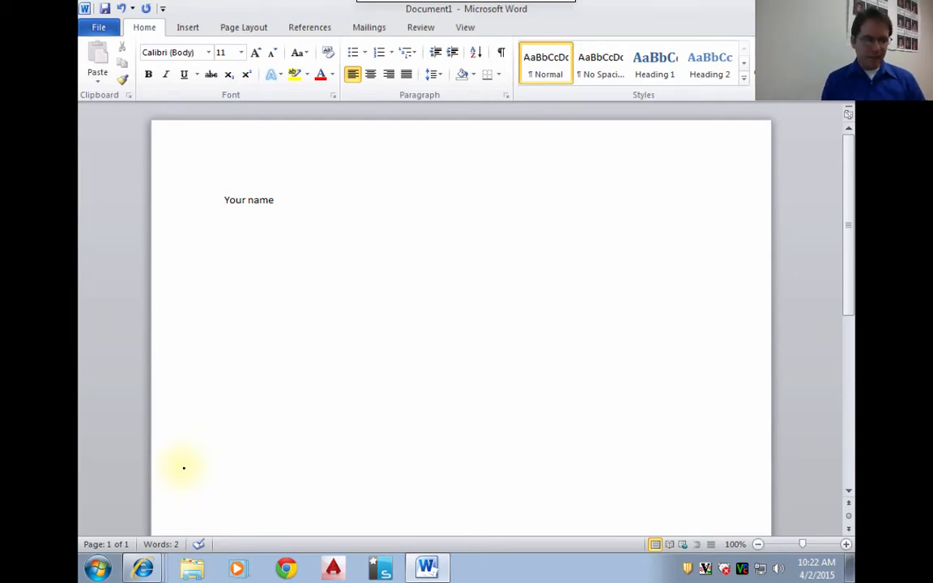
{"action": "type", "text": "ROP "}
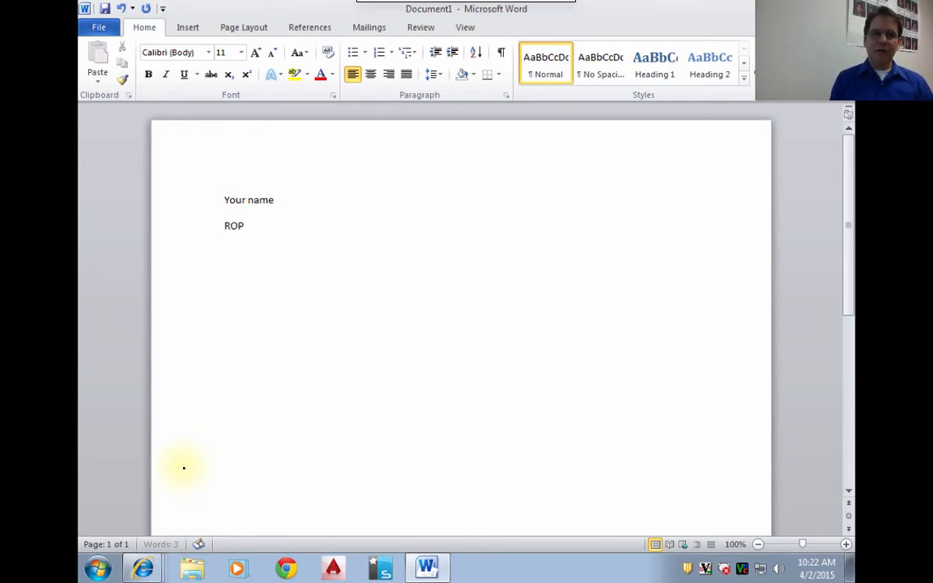
{"action": "type", "text": "Computge"}
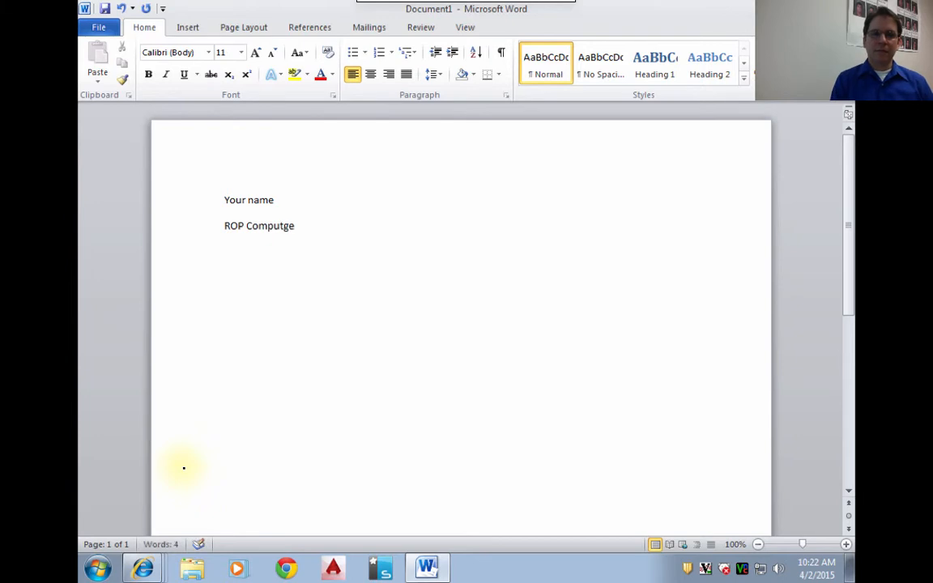
{"action": "key", "text": "BackSpace"}
{"action": "key", "text": "BackSpace"}
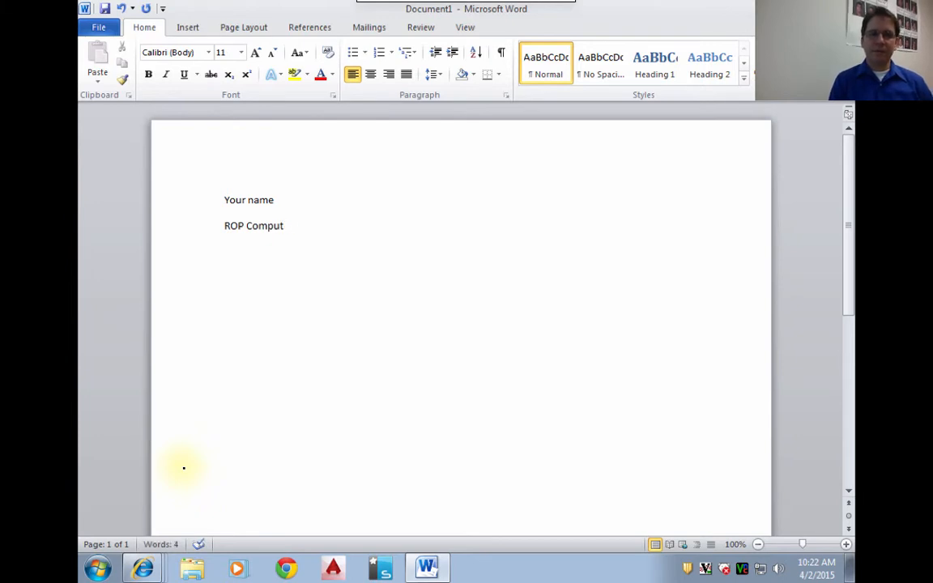
{"action": "type", "text": "er Aide"}
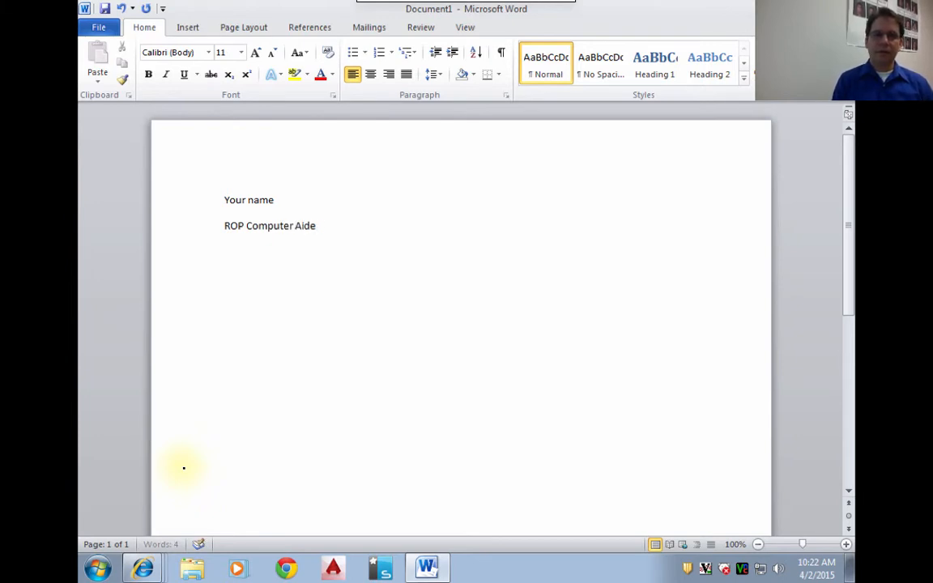
{"action": "type", "text": "d Design"}
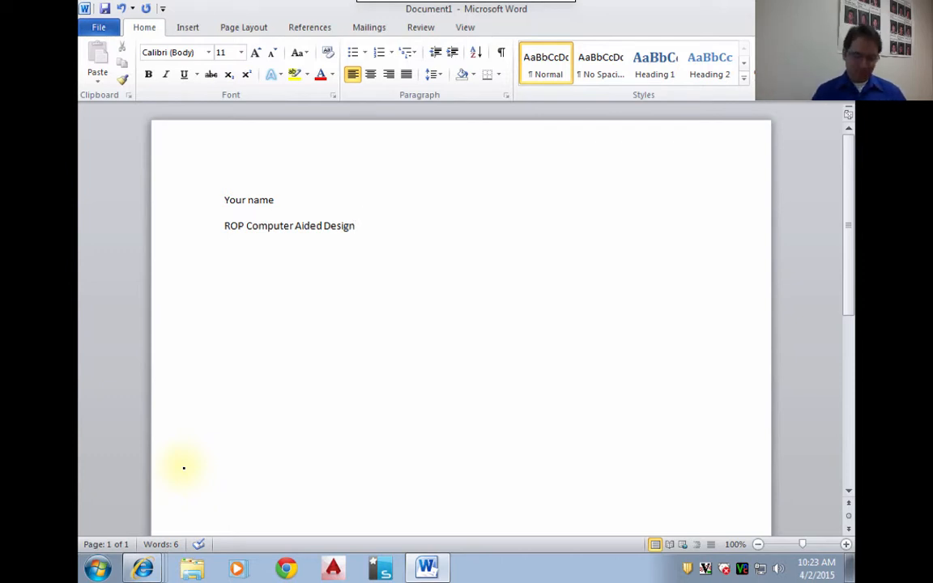
- Leave a blank line below the course title and add the teacher's full name and "Pajaro Valley High School" on separate lines
{"action": "key", "text": "Return"}
{"action": "key", "text": "Return"}
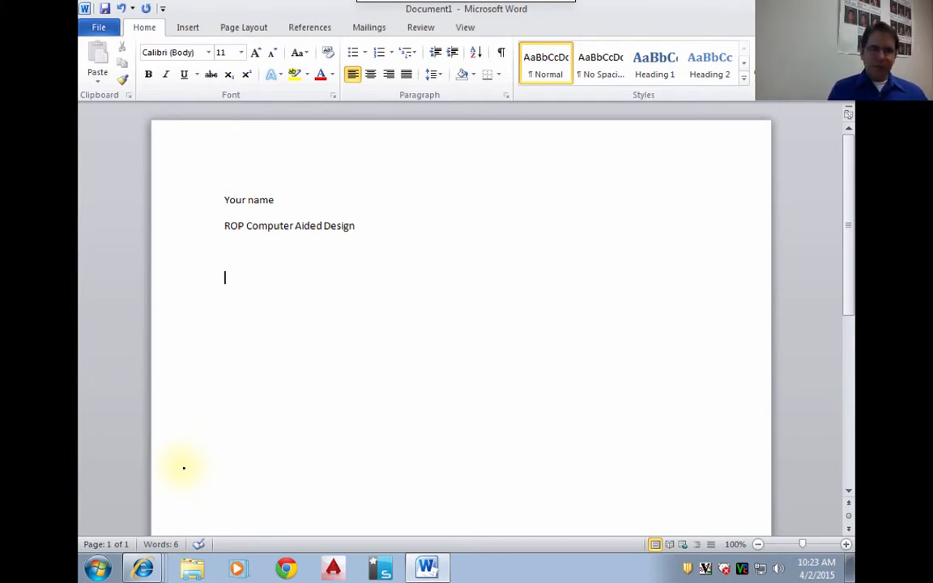
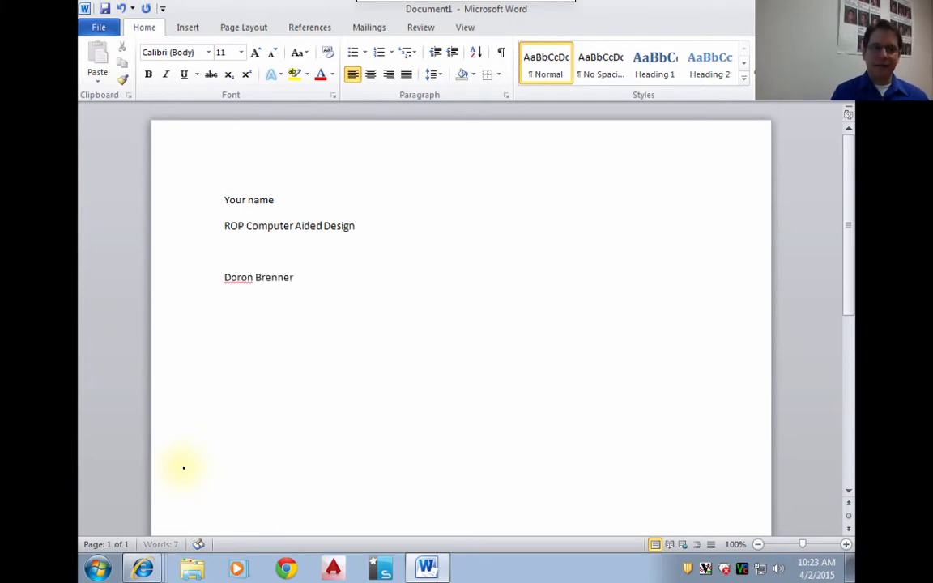
{"action": "key", "text": "Return"}
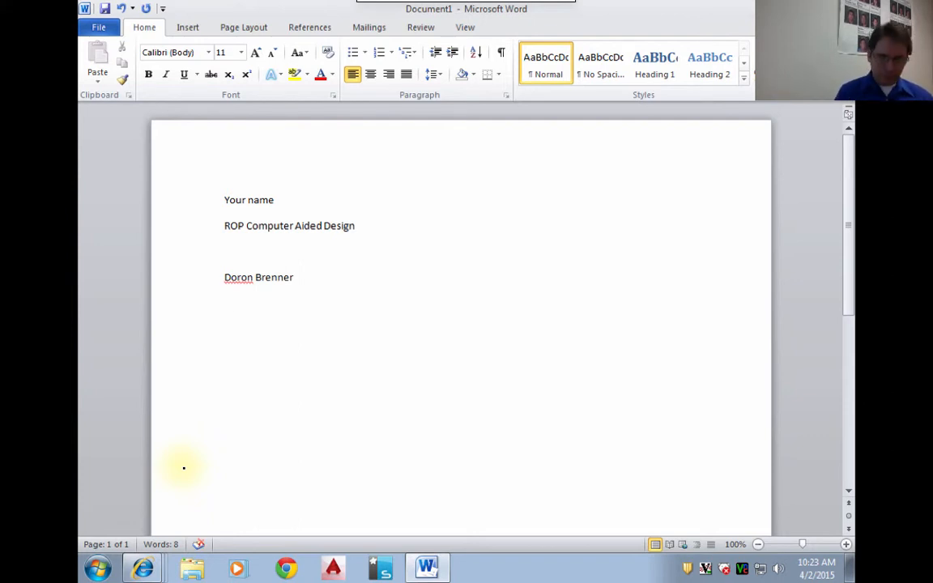
{"action": "type", "text": "W"}
{"action": "key", "text": "BackSpace"}
{"action": "type", "text": "Paja"}
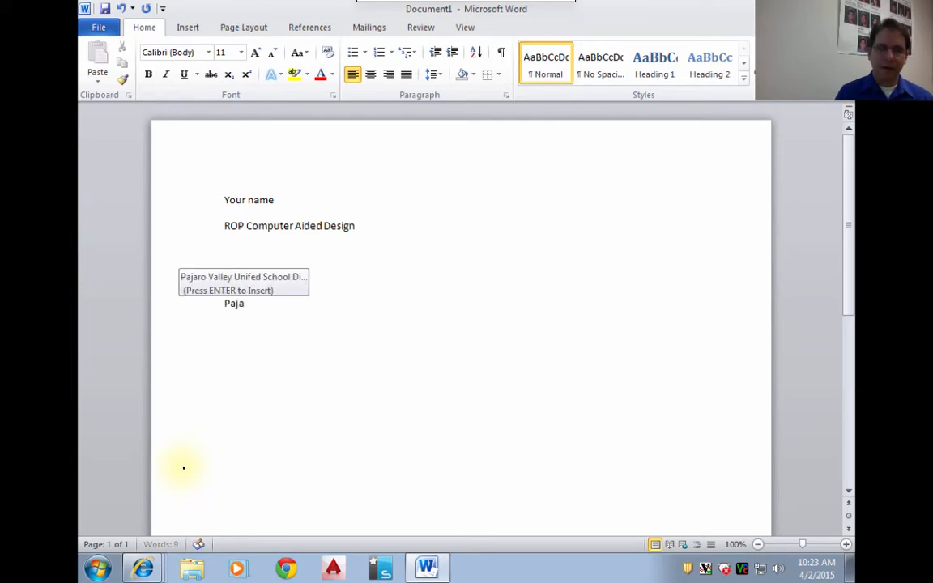
{"action": "type", "text": "ro Va"}
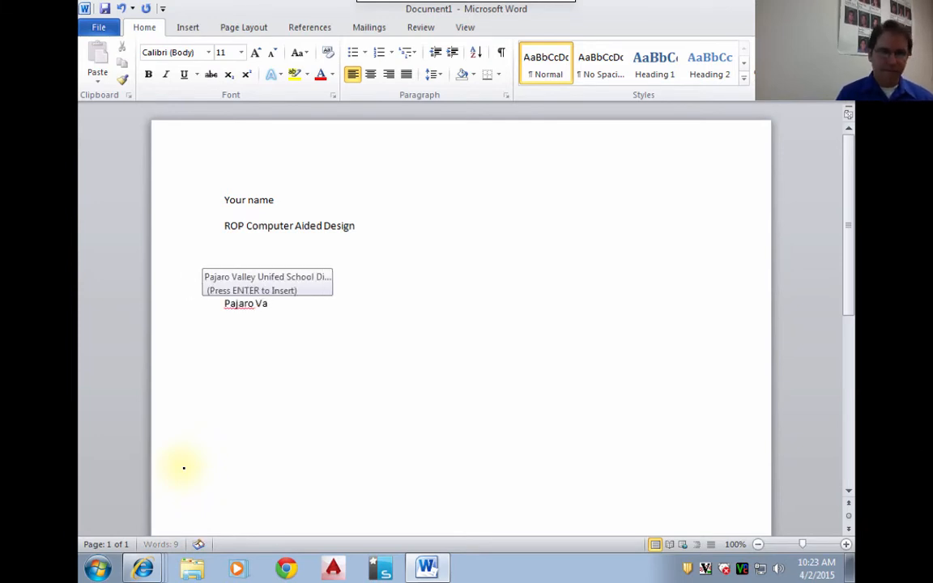
{"action": "type", "text": "lley High Sc"}
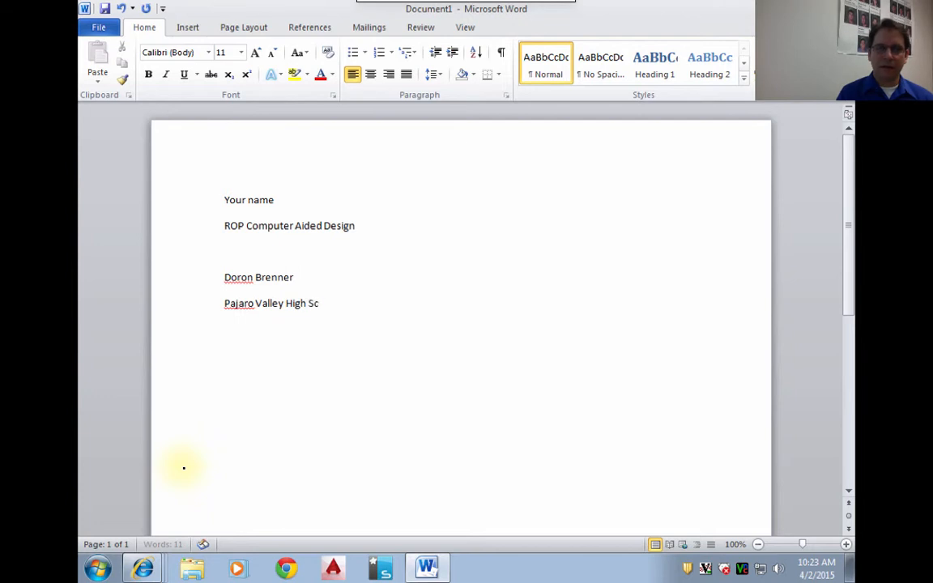
{"action": "type", "text": "hool"}
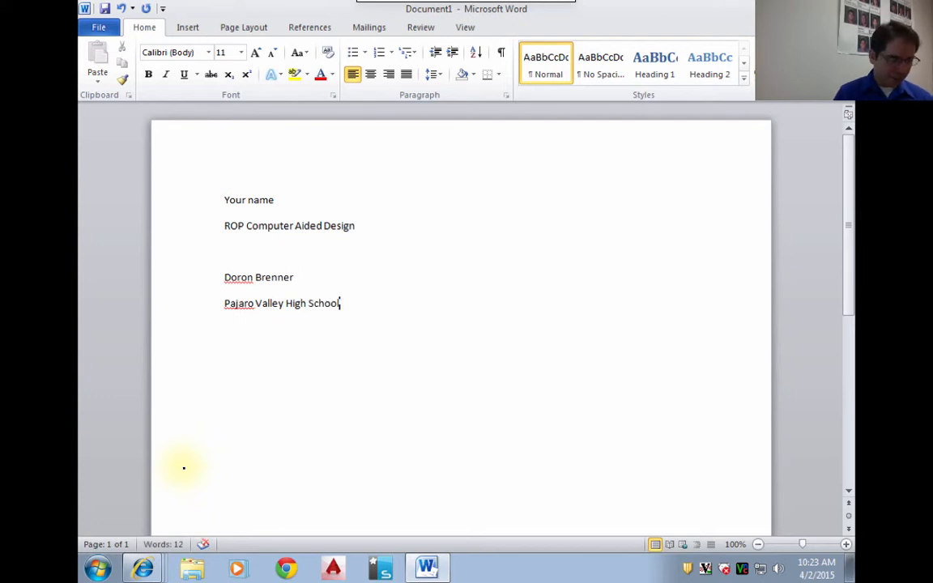
- Add a line reading "4th Period" below the school name
{"action": "key", "text": "Return"}
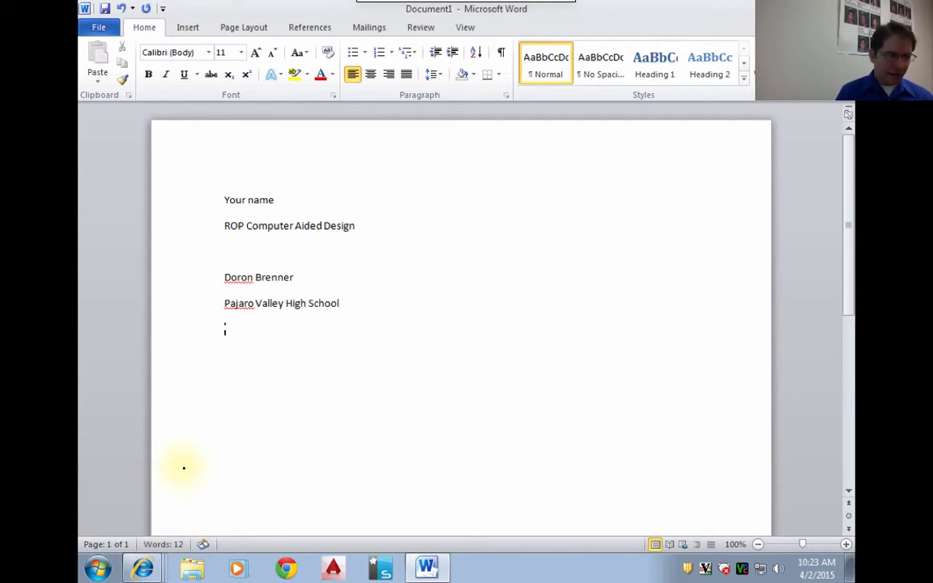
{"action": "type", "text": "4"}
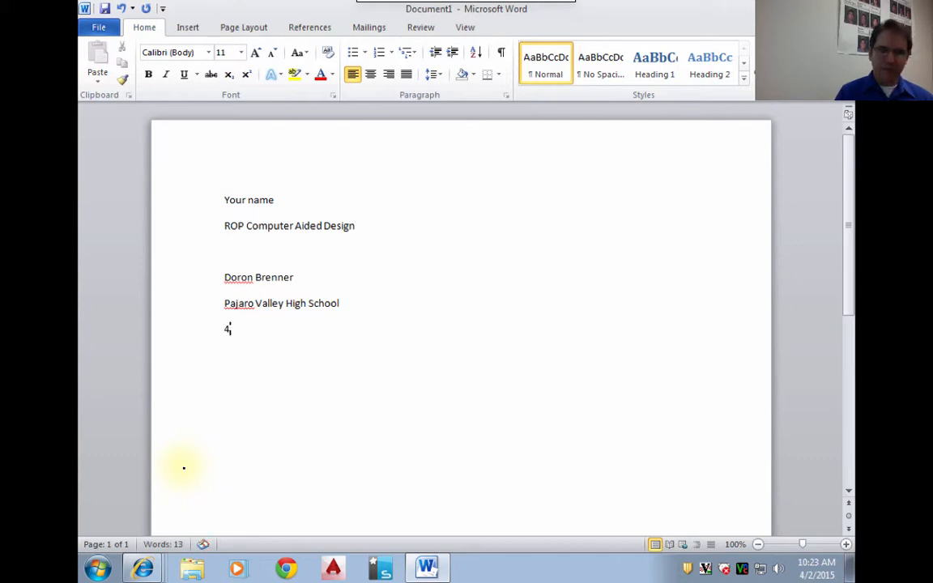
{"action": "type", "text": "th Periiod"}
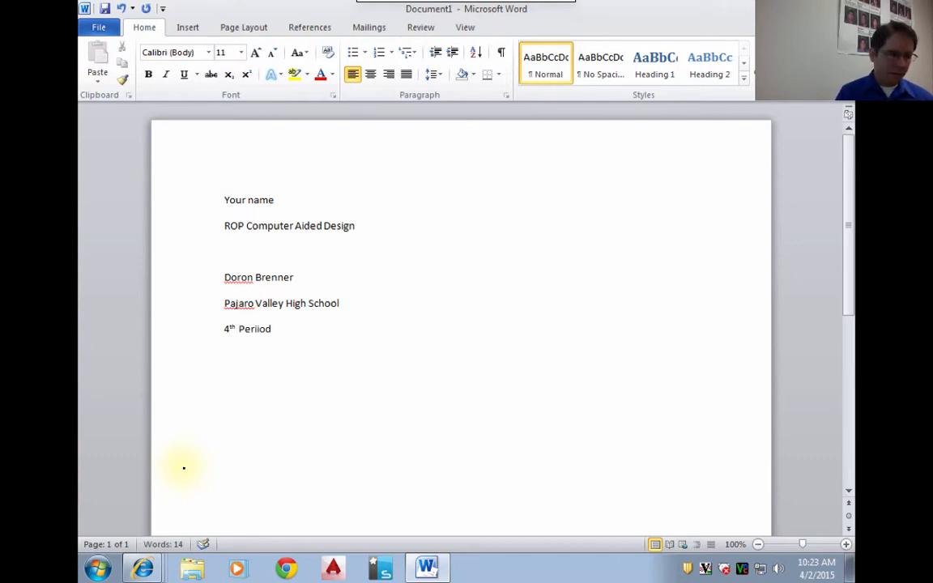
{"action": "key", "text": "BackSpace"}
{"action": "key", "text": "BackSpace"}
{"action": "key", "text": "BackSpace"}
{"action": "type", "text": "od"}
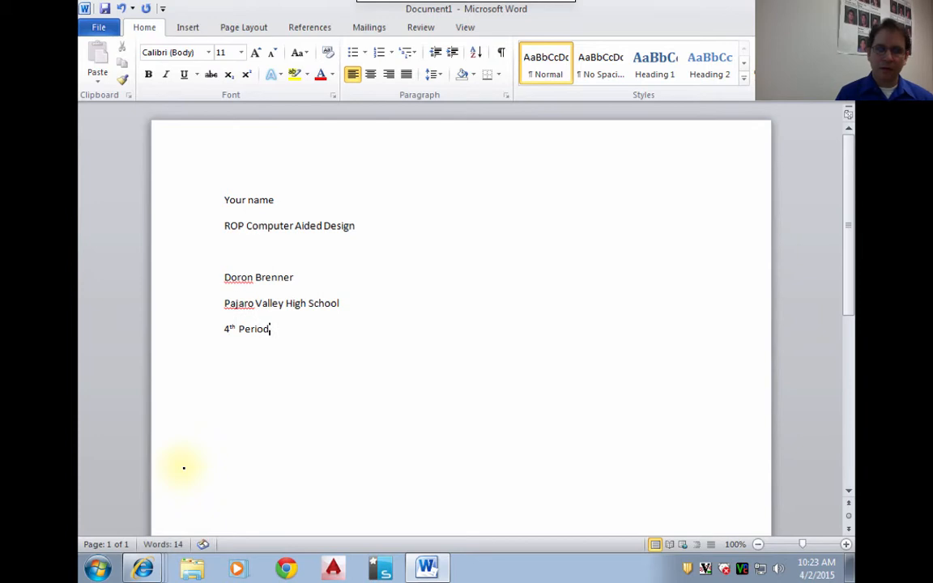
- Add the date "April 2, 2015" on a new line below the class period
{"action": "key", "text": "Return"}
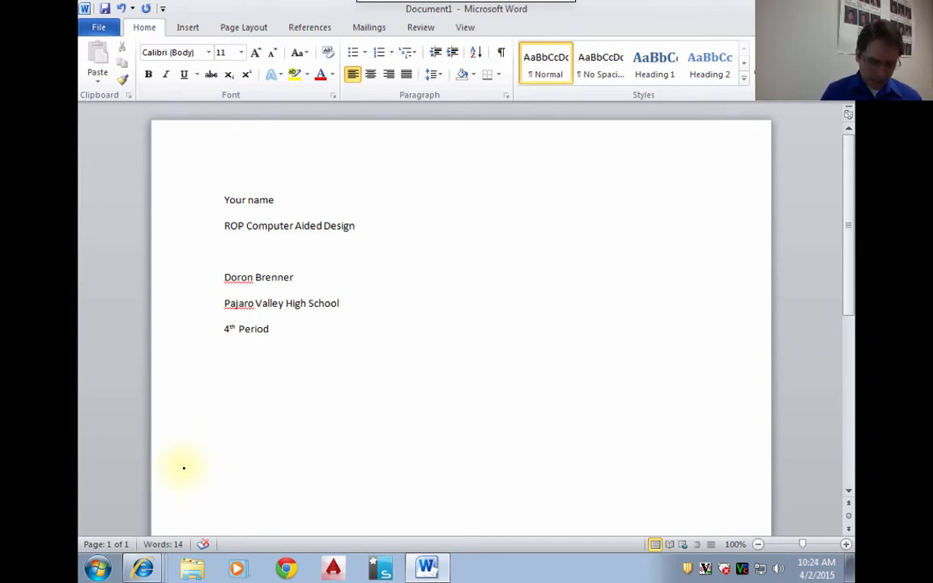
{"action": "type", "text": "Apor"}
{"action": "key", "text": "BackSpace"}
{"action": "key", "text": "BackSpace"}
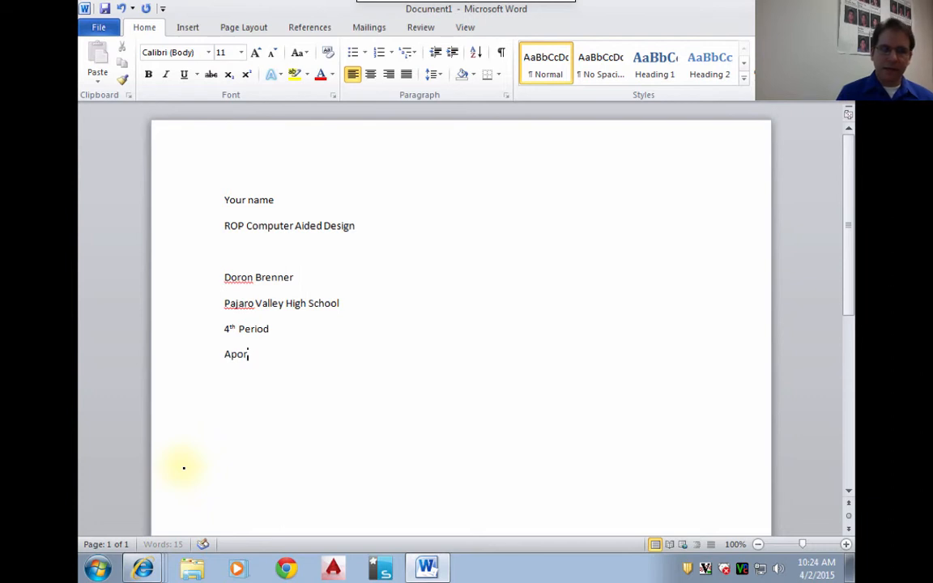
{"action": "type", "text": "ril 2, "}
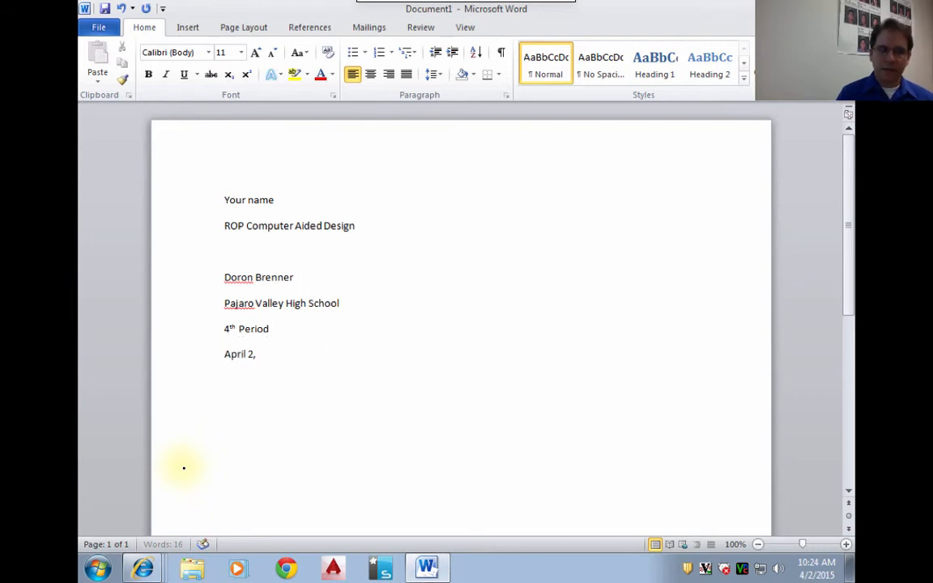
{"action": "type", "text": "2015"}
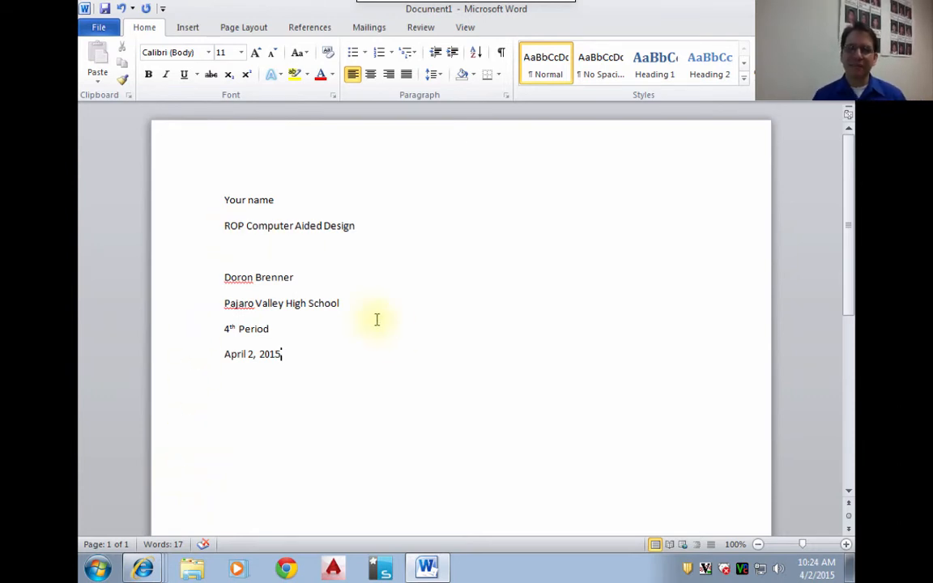
- Zoom the document out to 50% to view the whole page
{"action": "left_click", "coordinate": [760, 545]}
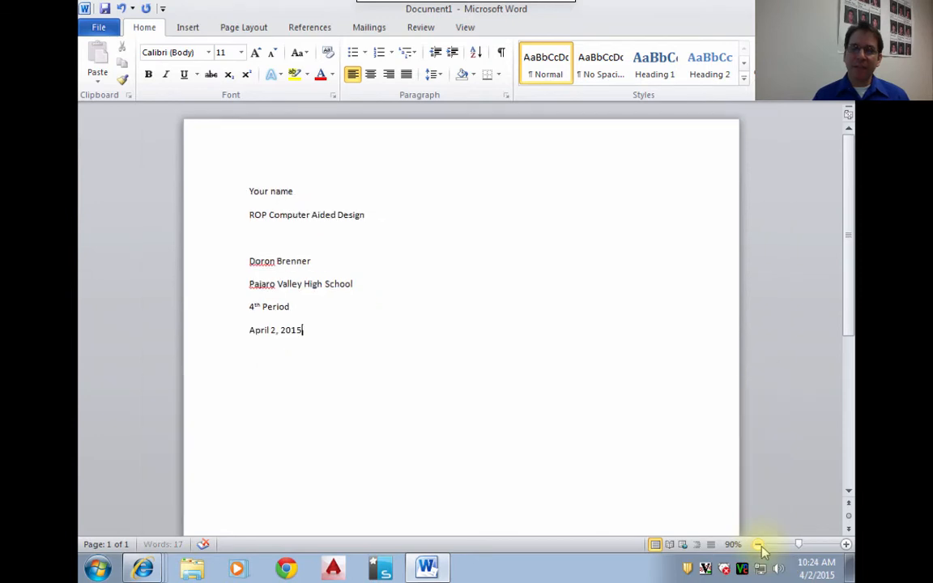
{"action": "left_click", "coordinate": [760, 546]}
{"action": "left_click", "coordinate": [759, 546]}
{"action": "left_click", "coordinate": [760, 546]}
{"action": "left_click", "coordinate": [758, 545]}
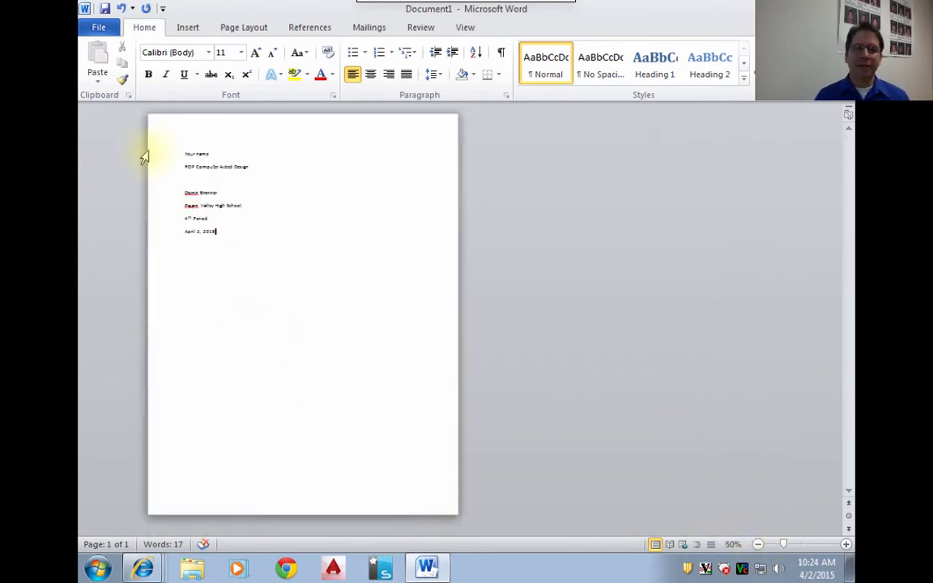
- Center all the title page lines and set their font size to 36
{"action": "left_click_drag", "start_coordinate": [156, 159], "coordinate": [156, 236]}
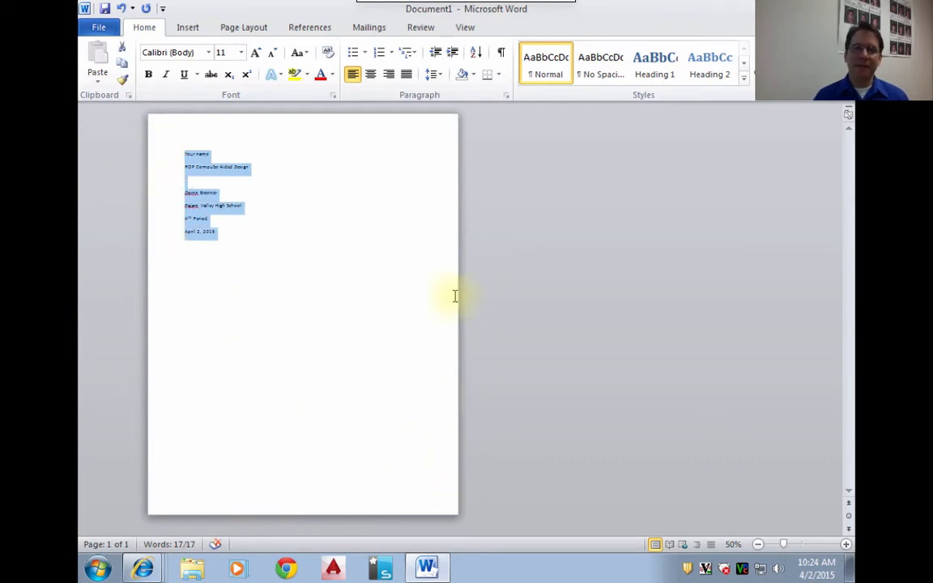
{"action": "left_click", "coordinate": [372, 78]}
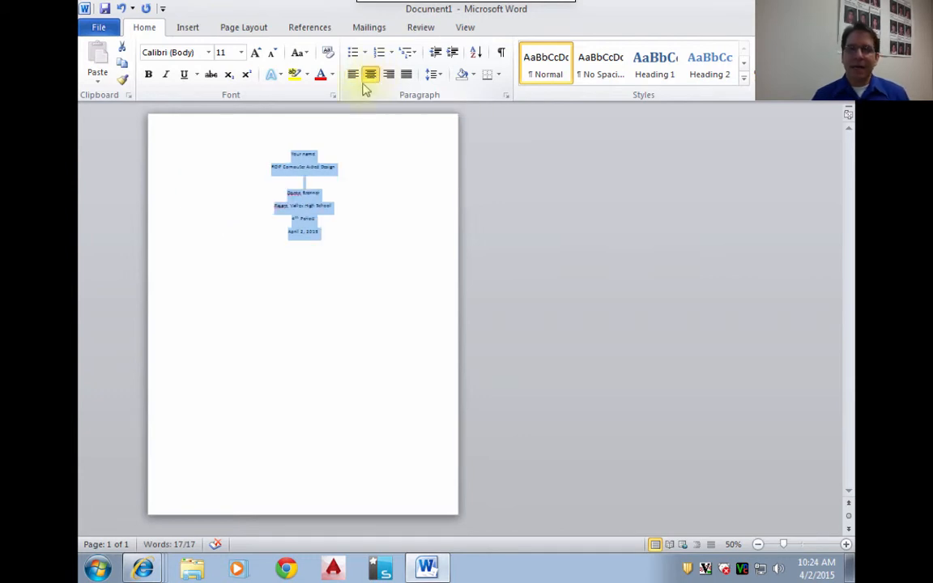
{"action": "left_click", "coordinate": [255, 53]}
{"action": "left_click", "coordinate": [256, 53]}
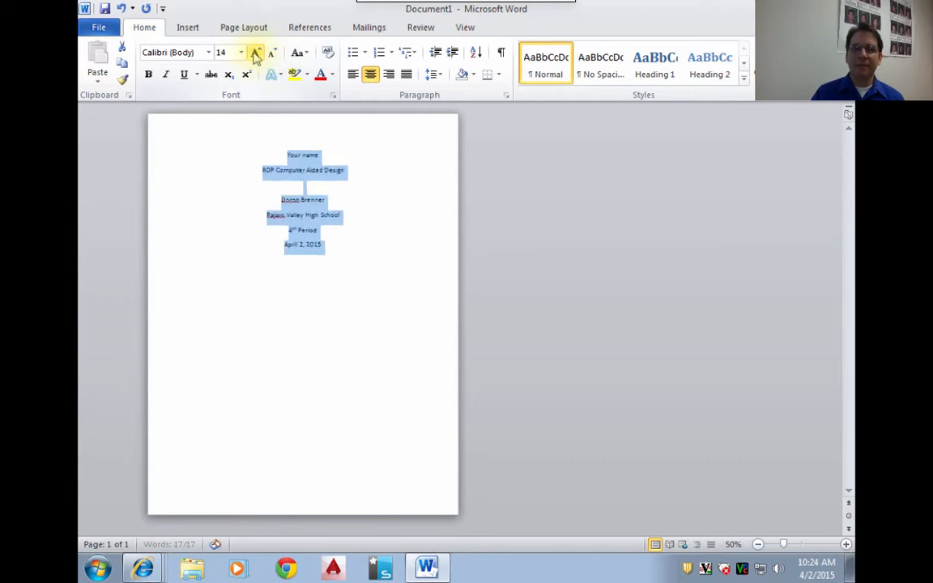
{"action": "left_click", "coordinate": [255, 54]}
{"action": "left_click", "coordinate": [255, 54]}
{"action": "left_click", "coordinate": [255, 53]}
{"action": "left_click", "coordinate": [255, 53]}
{"action": "left_click", "coordinate": [256, 53]}
{"action": "left_click", "coordinate": [255, 54]}
{"action": "left_click", "coordinate": [255, 54]}
{"action": "left_click", "coordinate": [255, 53]}
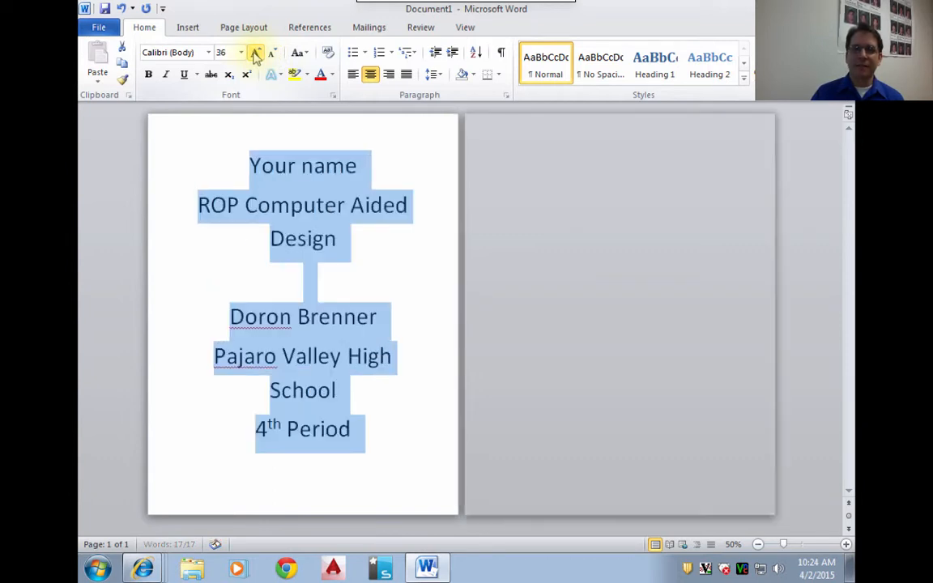
{"action": "left_click", "coordinate": [255, 53]}
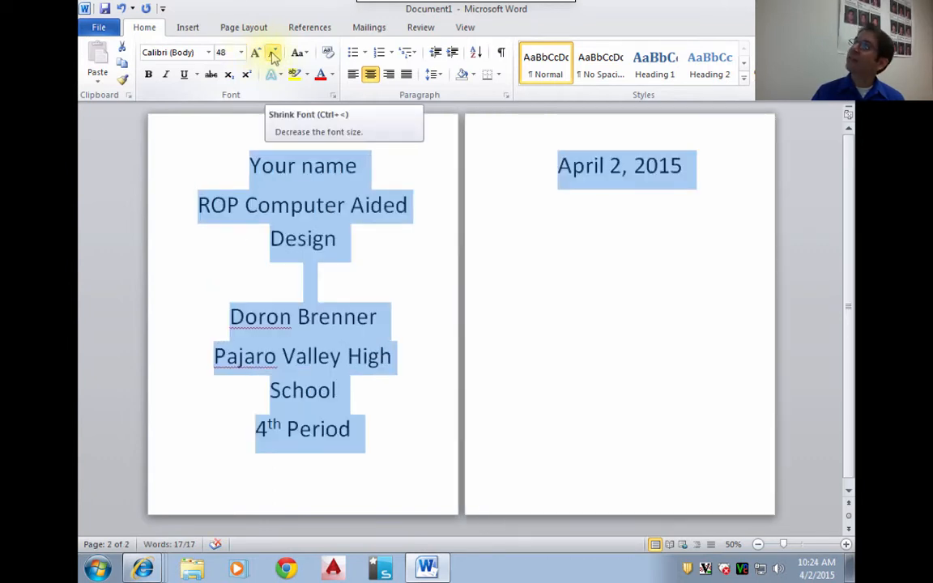
{"action": "left_click", "coordinate": [273, 53]}
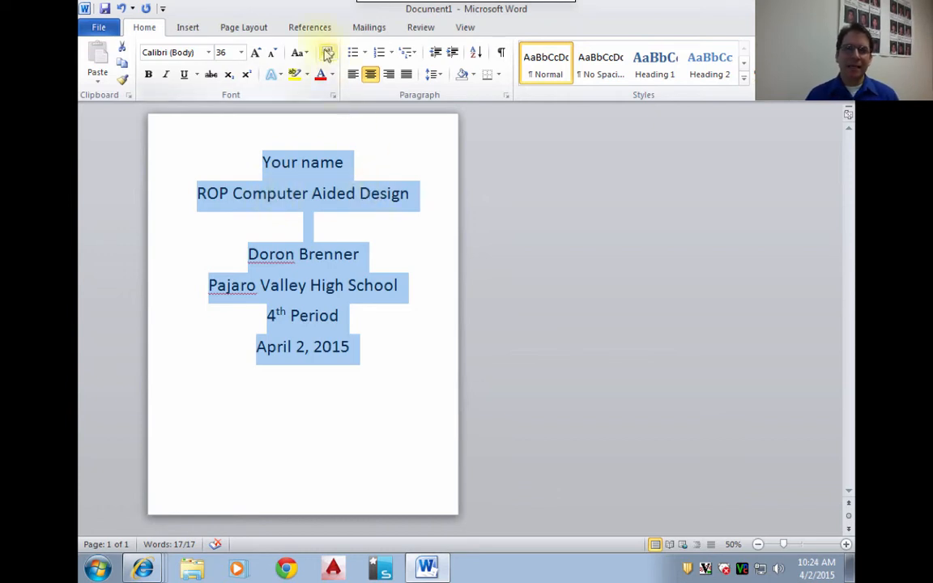
- Apply the first blue-outlined text effect to the "Your name" line and set its font size to 72
{"action": "left_click", "coordinate": [194, 167]}
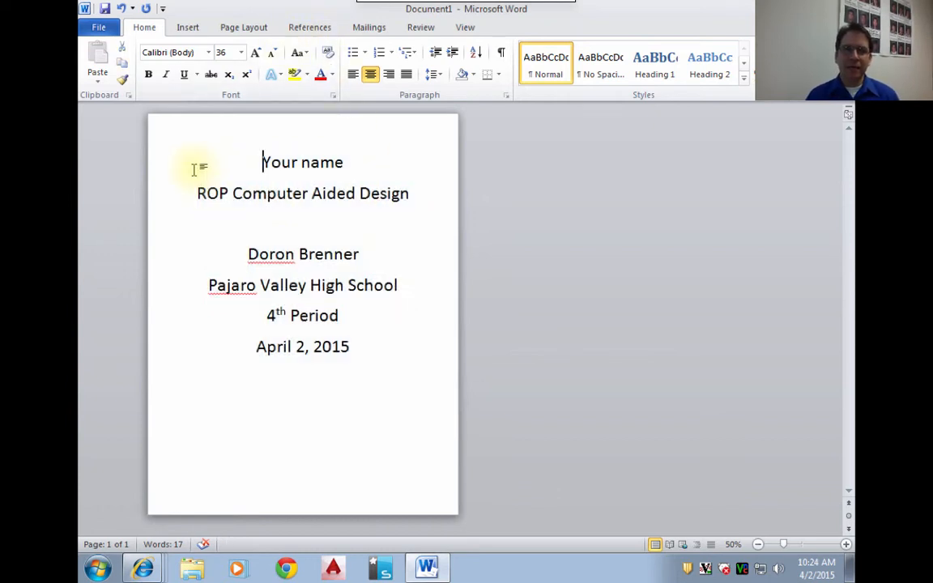
{"action": "left_click", "coordinate": [161, 173]}
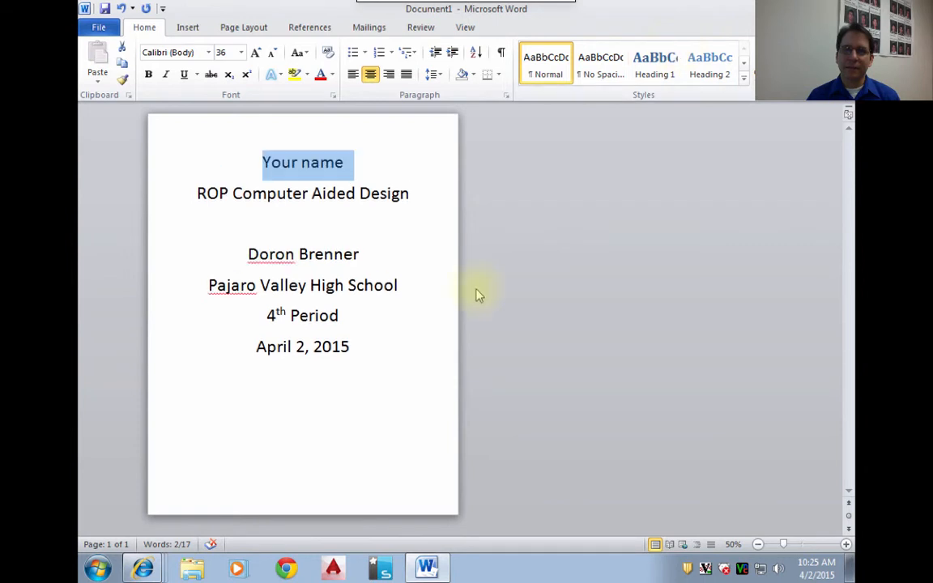
{"action": "left_click", "coordinate": [281, 75]}
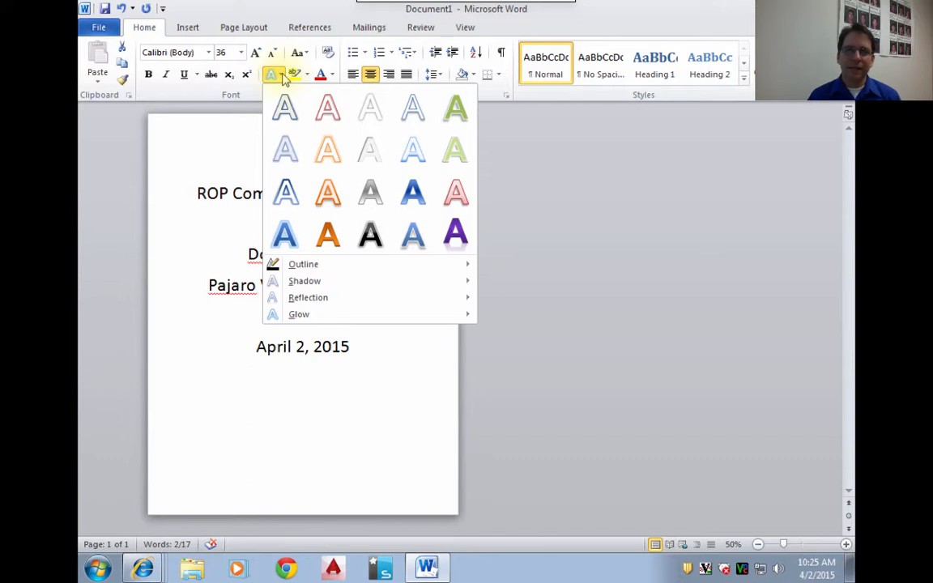
{"action": "left_click", "coordinate": [284, 107]}
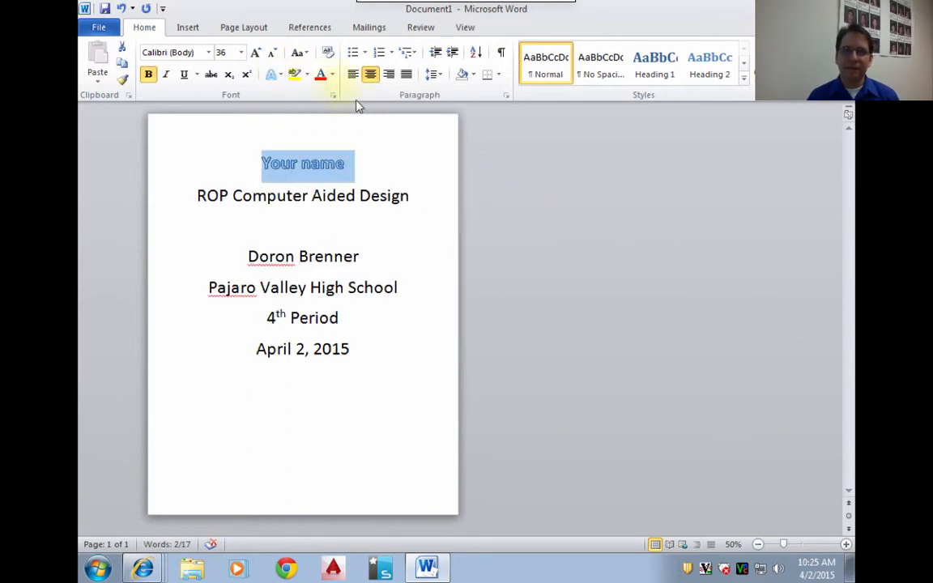
{"action": "left_click", "coordinate": [256, 53]}
{"action": "left_click", "coordinate": [256, 54]}
{"action": "left_click", "coordinate": [256, 54]}
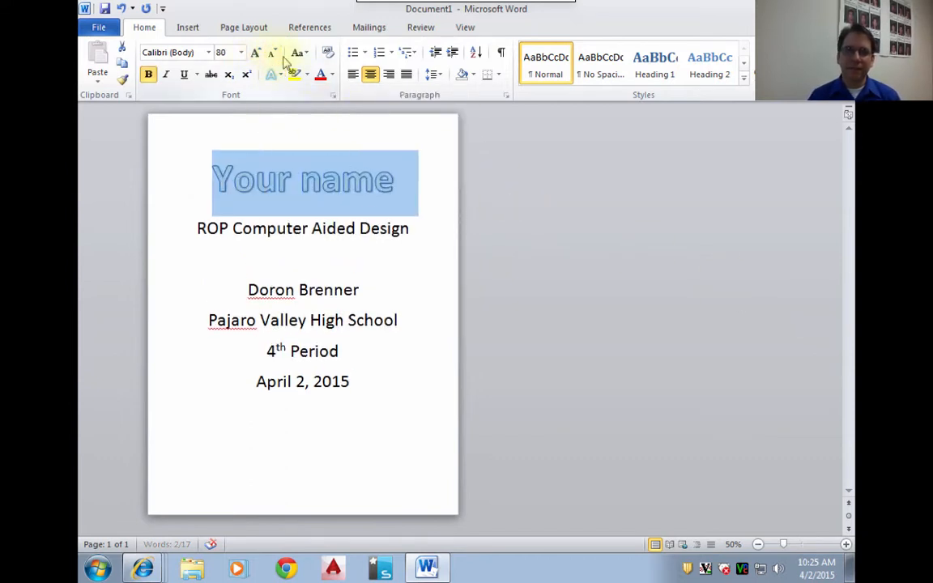
{"action": "left_click", "coordinate": [272, 52]}
{"action": "left_click", "coordinate": [272, 53]}
{"action": "left_click", "coordinate": [272, 53]}
{"action": "left_click", "coordinate": [608, 235]}
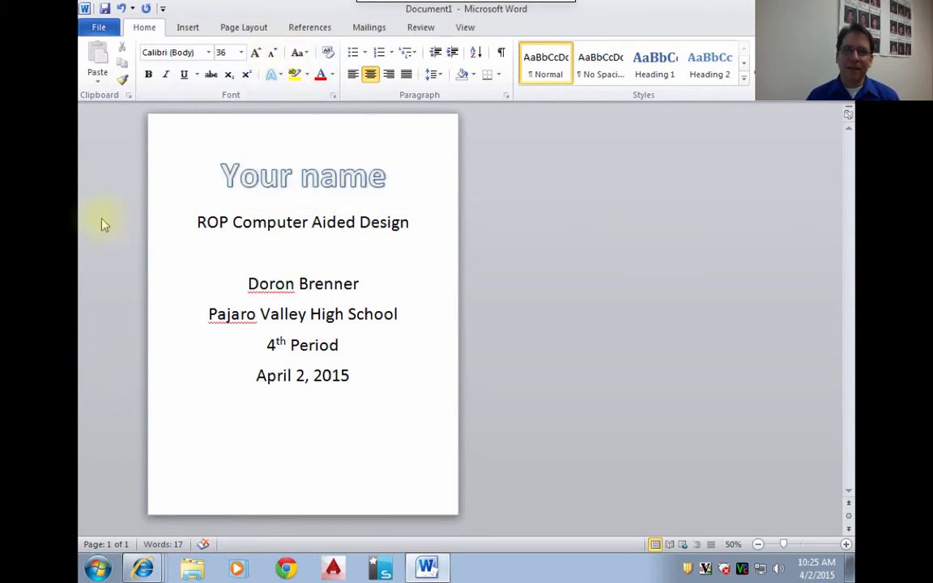
- Apply the black text effect with a gray glow to the "ROP Computer Aided Design" line
{"action": "left_click", "coordinate": [151, 227]}
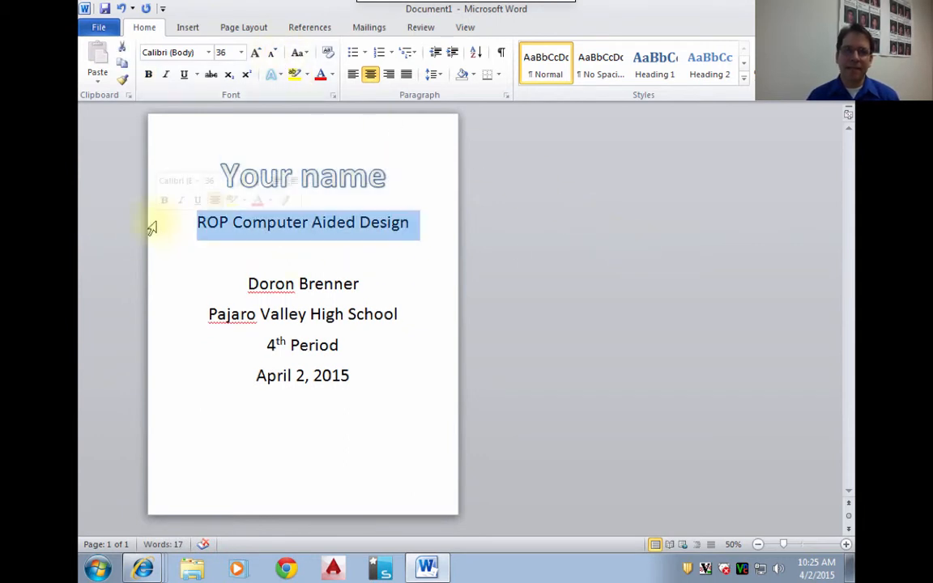
{"action": "left_click", "coordinate": [277, 74]}
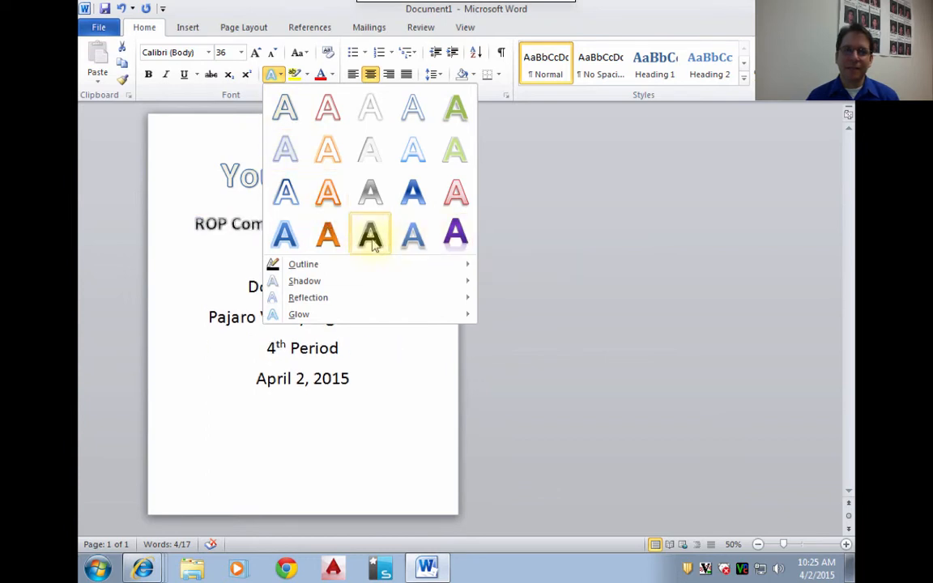
{"action": "left_click", "coordinate": [597, 431]}
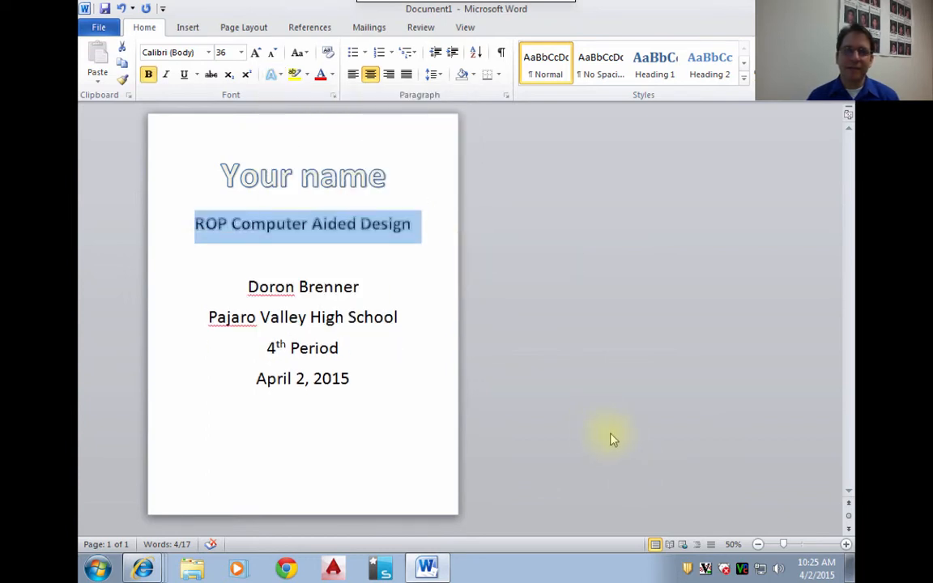
{"action": "left_click", "coordinate": [609, 441]}
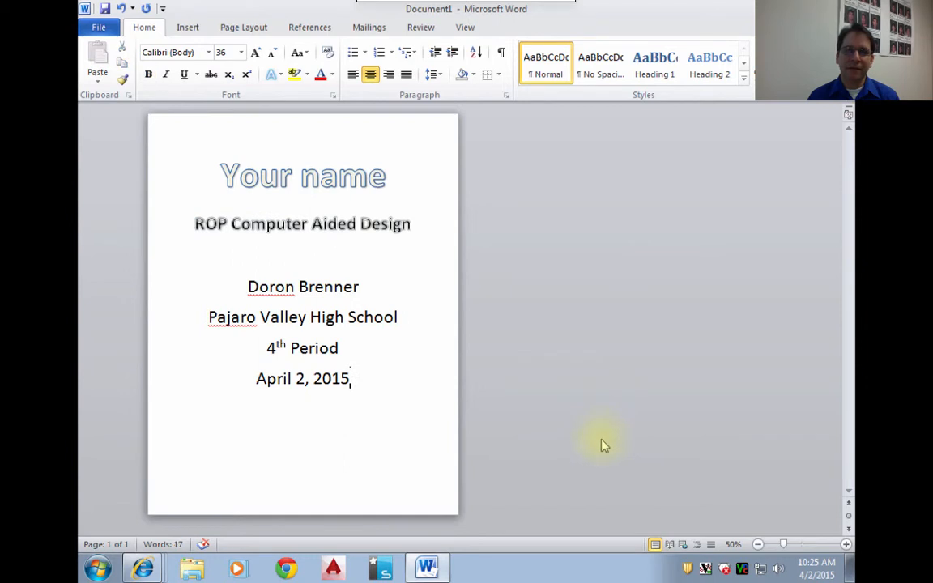
- Set the four lines from the teacher's name through the date to font size 28 and line spacing 1.0
{"action": "left_click", "coordinate": [144, 300]}
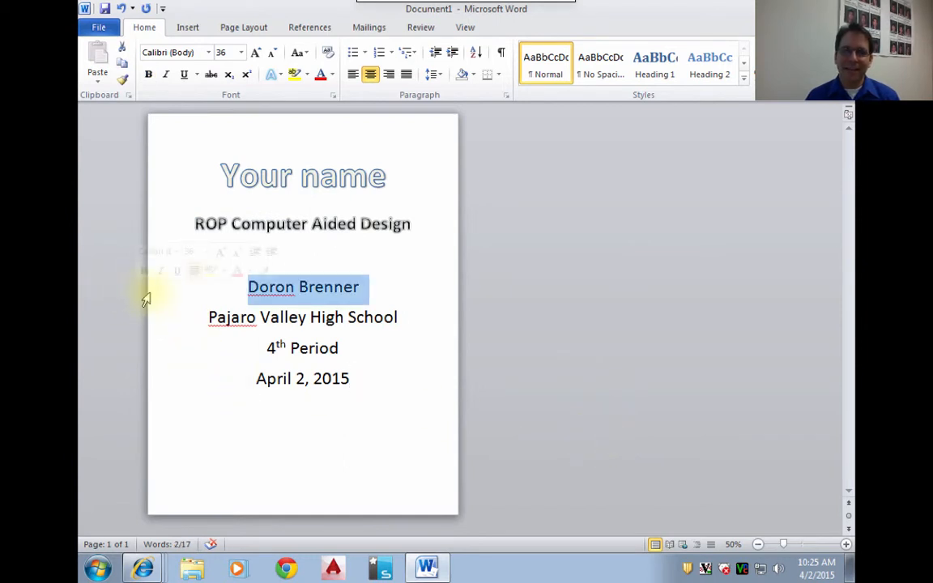
{"action": "left_click_drag", "start_coordinate": [145, 299], "coordinate": [146, 390]}
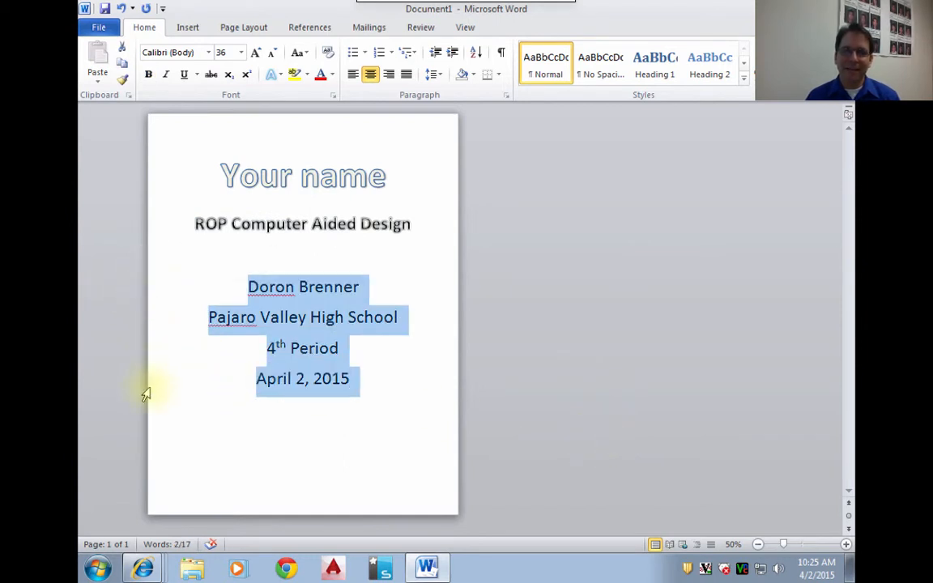
{"action": "left_click", "coordinate": [272, 52]}
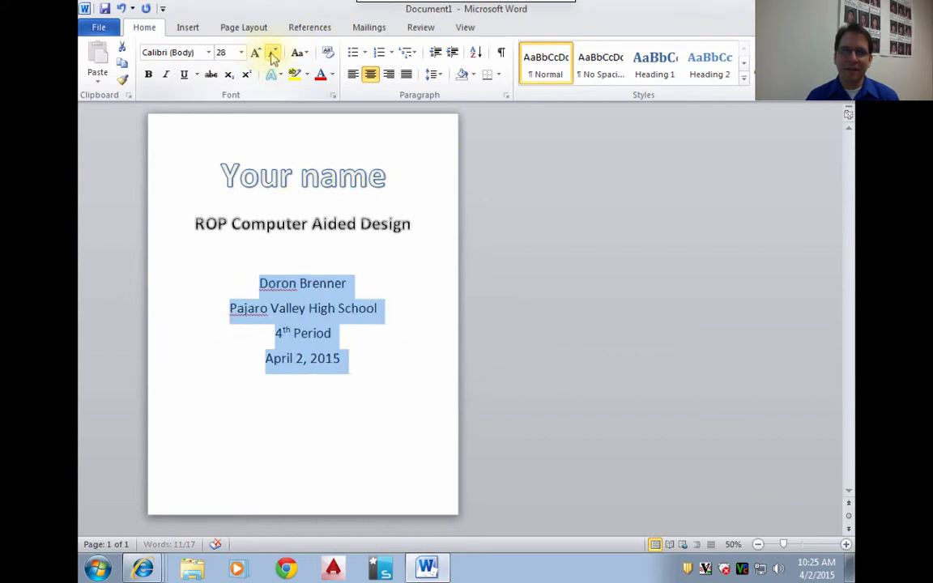
{"action": "left_click", "coordinate": [433, 74]}
{"action": "left_click", "coordinate": [450, 91]}
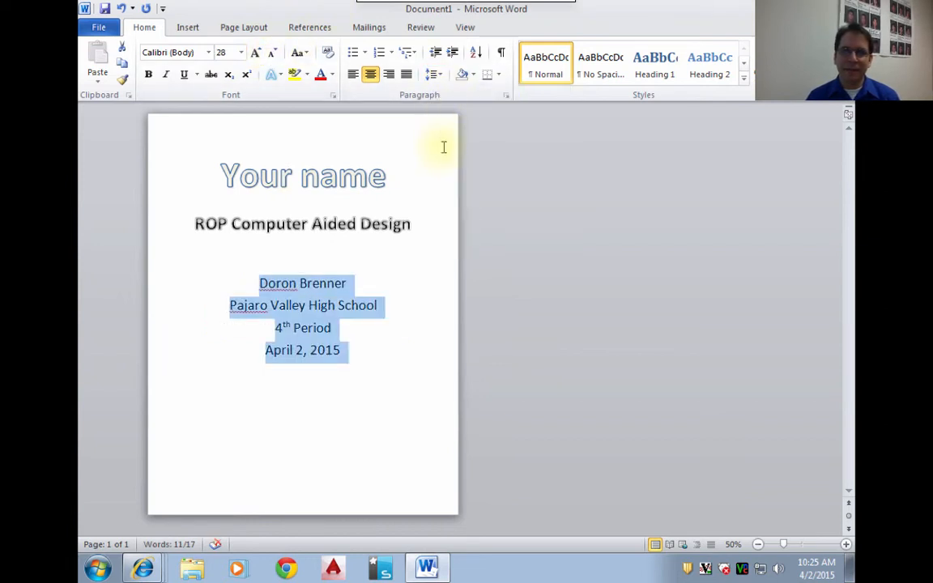
{"action": "left_click", "coordinate": [248, 268]}
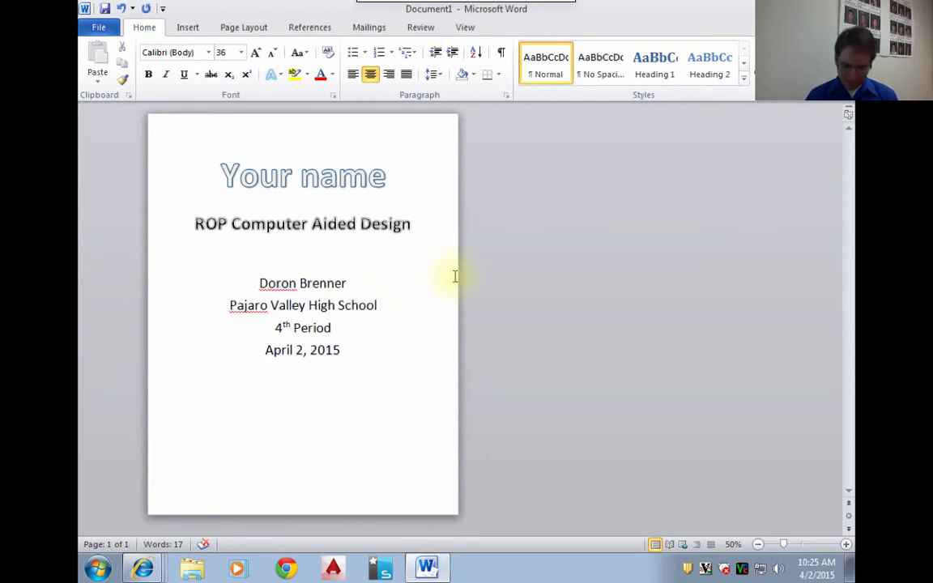
- Insert one blank line above "Your name" and one more blank line between the course title and the teacher's name
{"action": "left_click", "coordinate": [219, 170]}
{"action": "key", "text": "Return"}
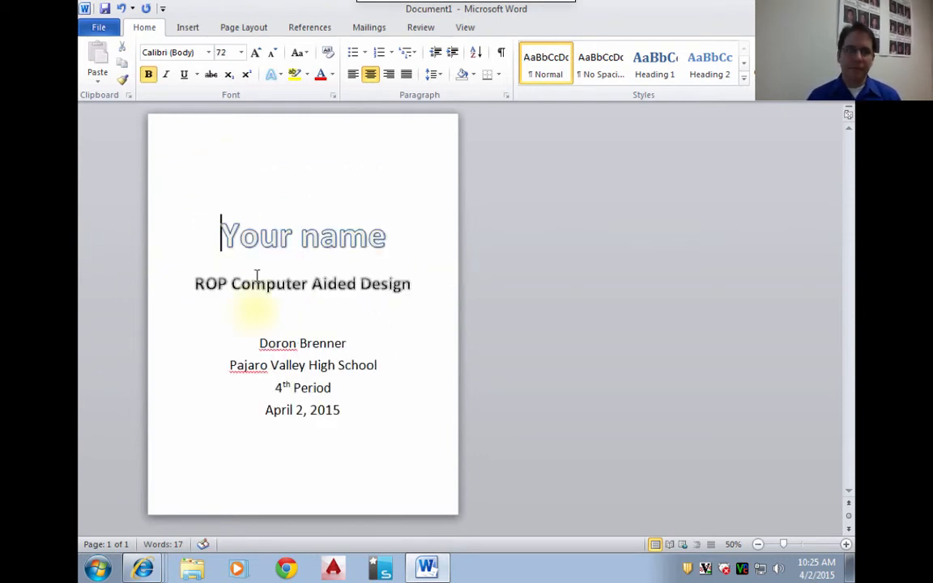
{"action": "left_click", "coordinate": [290, 328]}
{"action": "key", "text": "Return"}
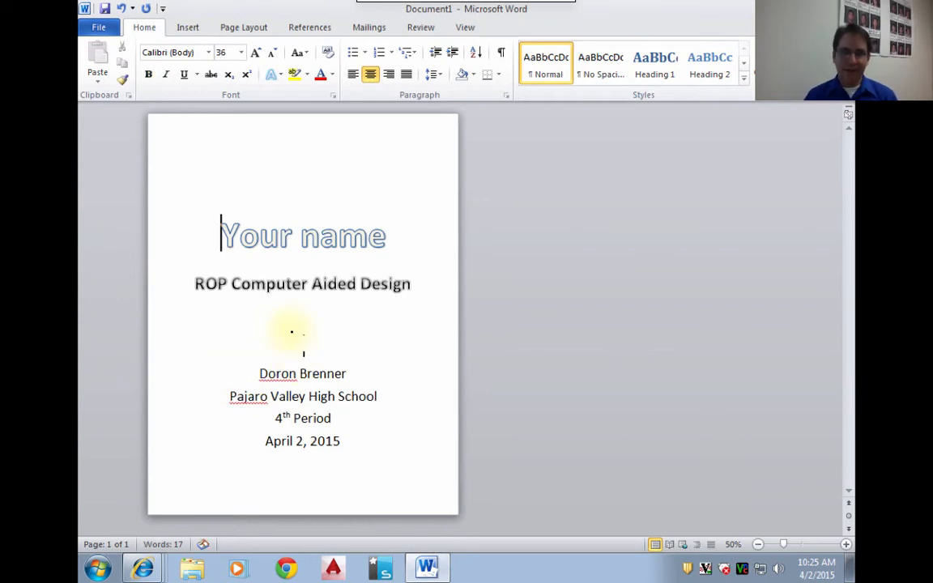
{"action": "key", "text": "Return"}
{"action": "key", "text": "BackSpace"}
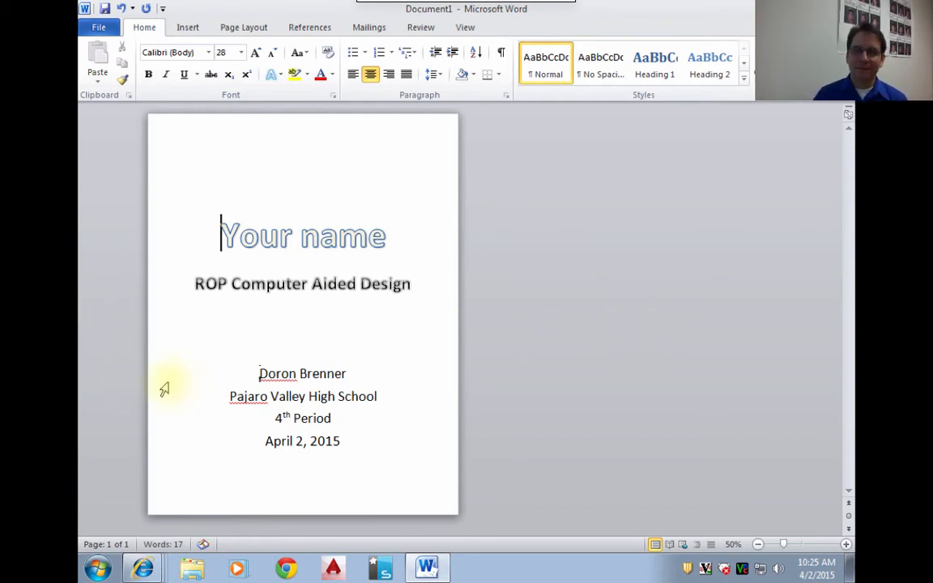
- Reapply 1.0 line spacing to the teacher, school, class period and date lines
{"action": "left_click_drag", "start_coordinate": [150, 371], "coordinate": [167, 470]}
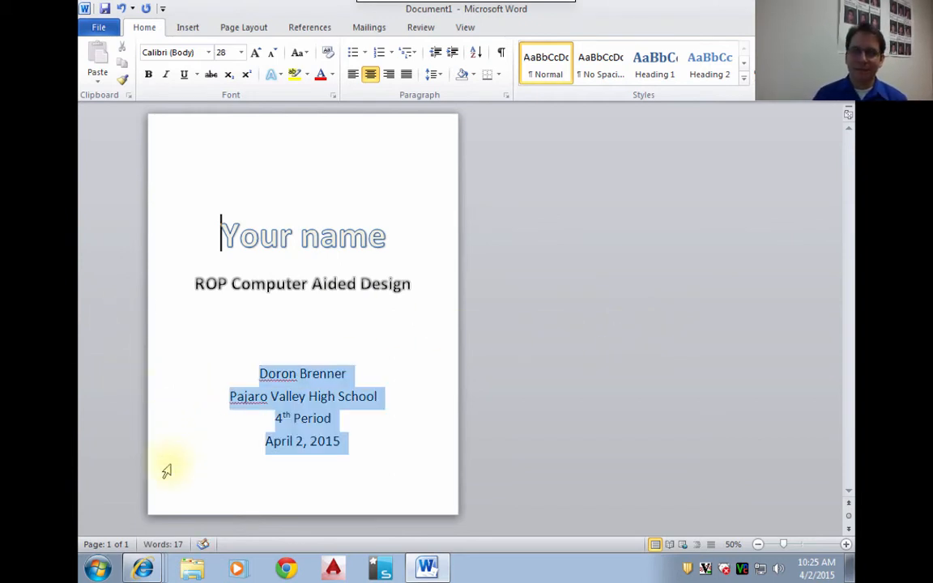
{"action": "left_click", "coordinate": [432, 74]}
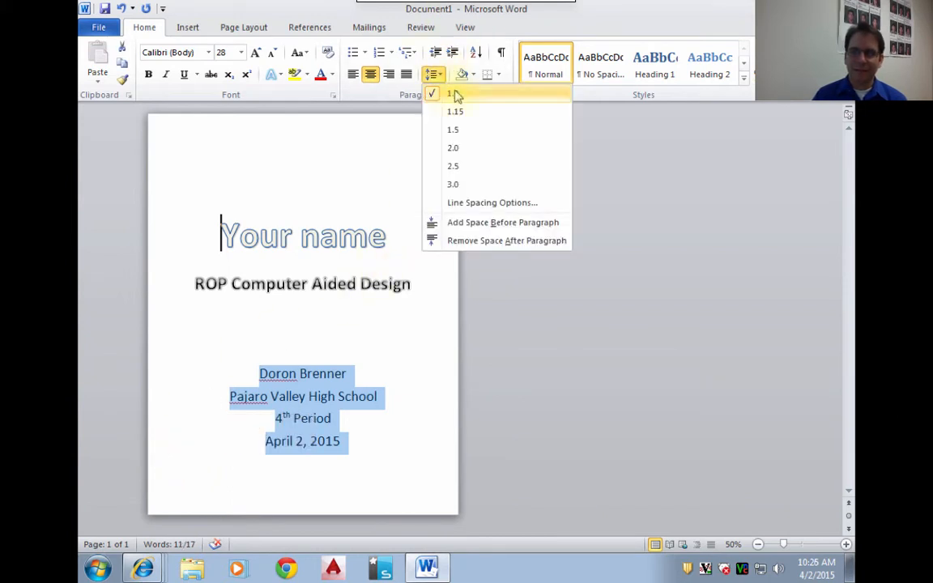
{"action": "left_click", "coordinate": [456, 96]}
{"action": "left_click", "coordinate": [644, 297]}
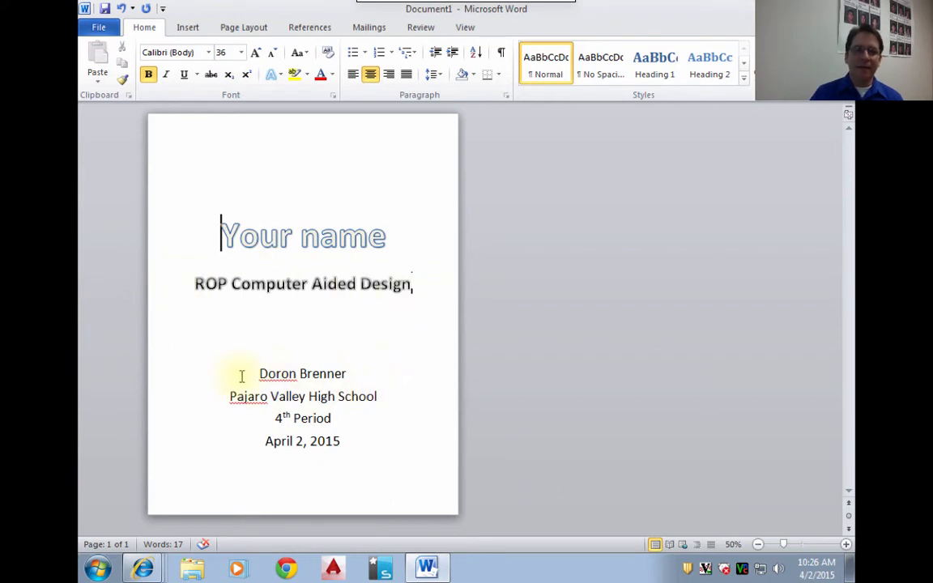
{"action": "left_click_drag", "start_coordinate": [241, 376], "coordinate": [427, 437]}
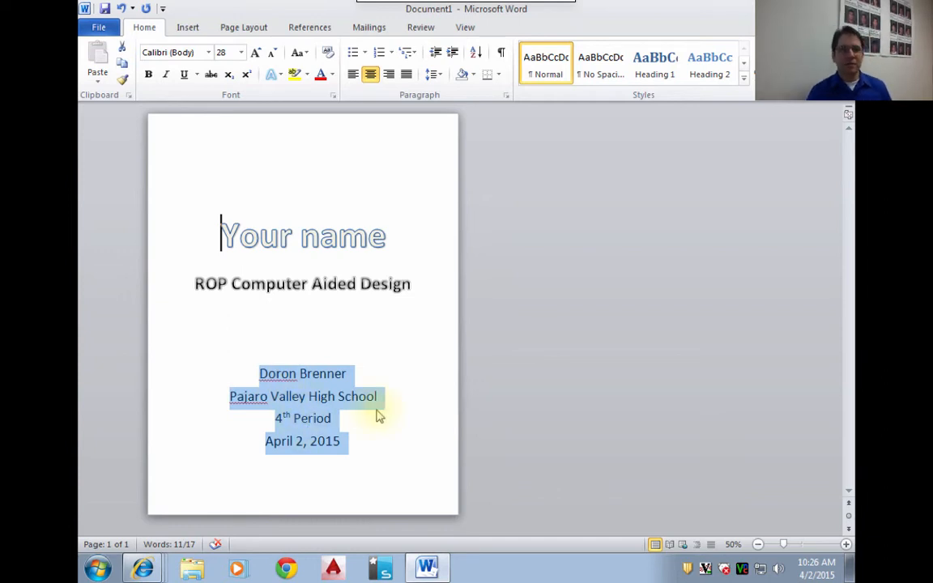
{"action": "left_click", "coordinate": [517, 375]}
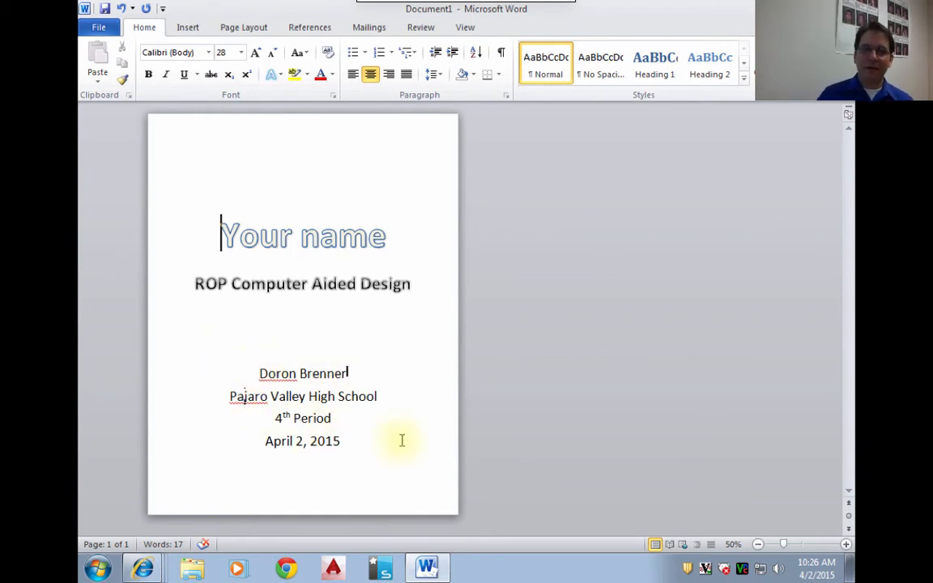
{"action": "left_click", "coordinate": [378, 443]}
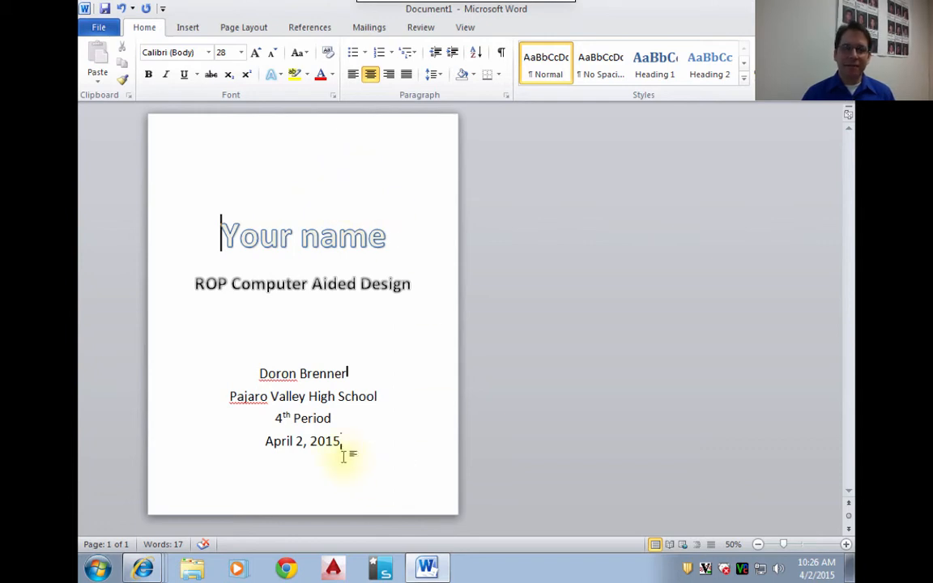
- Insert another blank line directly above the teacher's name to shift the lower text block down
{"action": "left_click", "coordinate": [259, 373]}
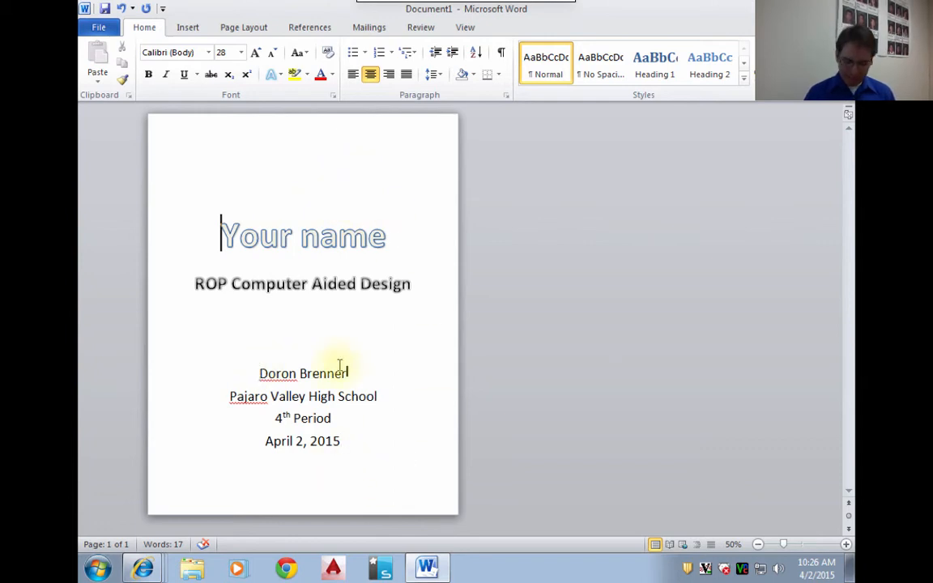
{"action": "key", "text": "Return"}
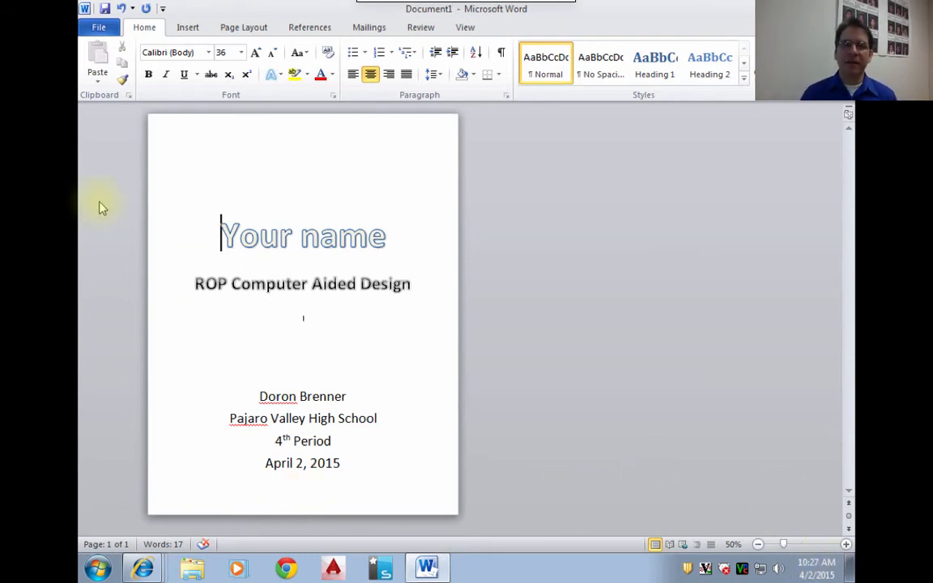
{"action": "left_click_drag", "start_coordinate": [240, 234], "coordinate": [259, 233]}
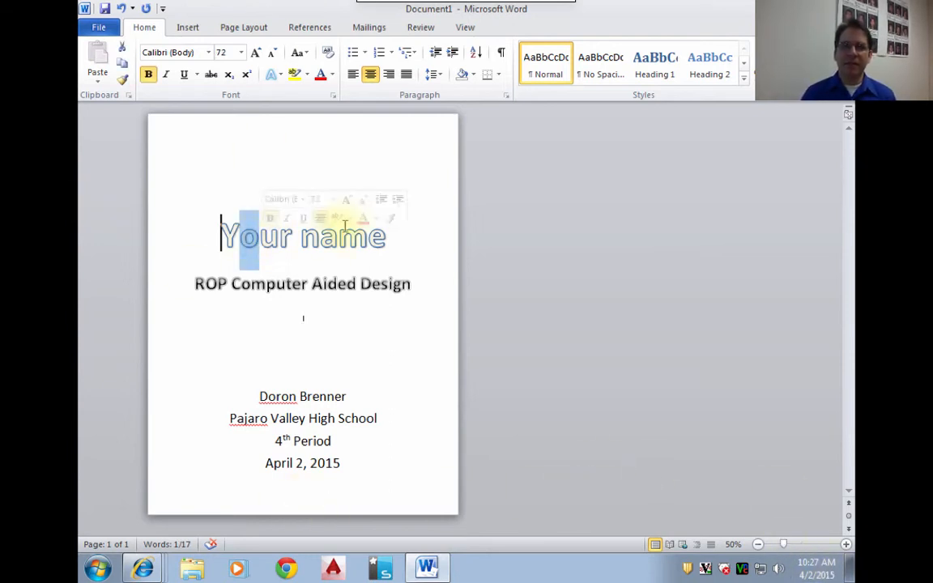
{"action": "left_click", "coordinate": [253, 291]}
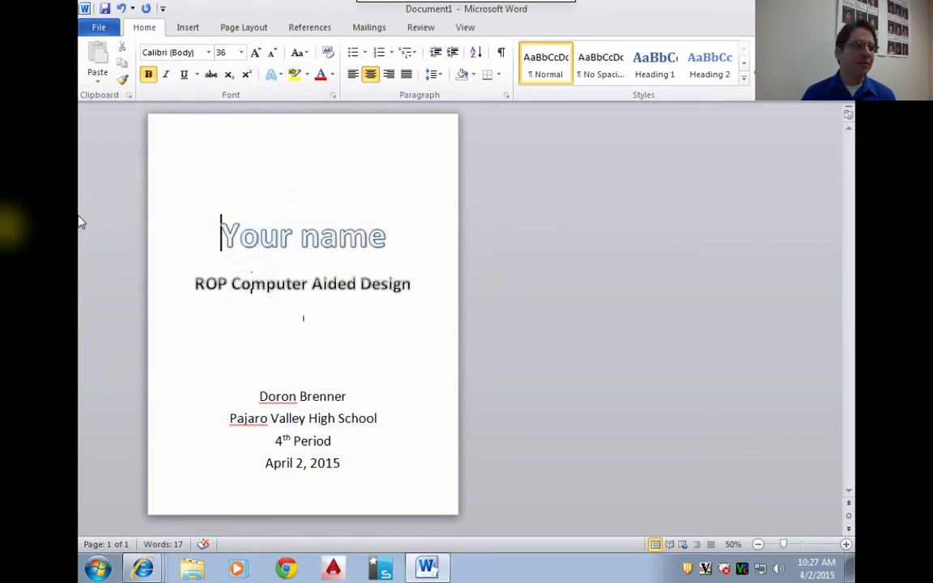
- Insert a new blank page after the date line at the end of the title page
{"action": "left_click", "coordinate": [377, 477]}
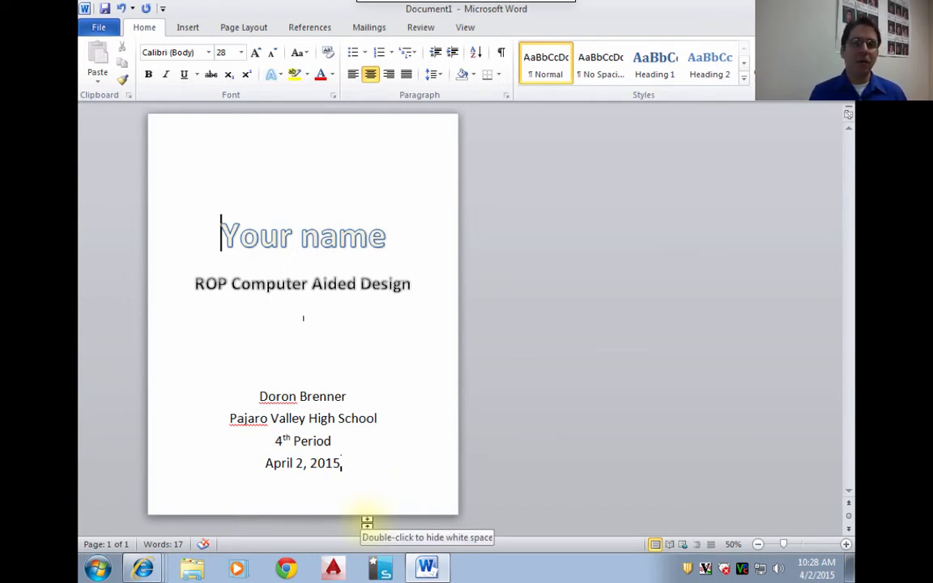
{"action": "left_click", "coordinate": [187, 29]}
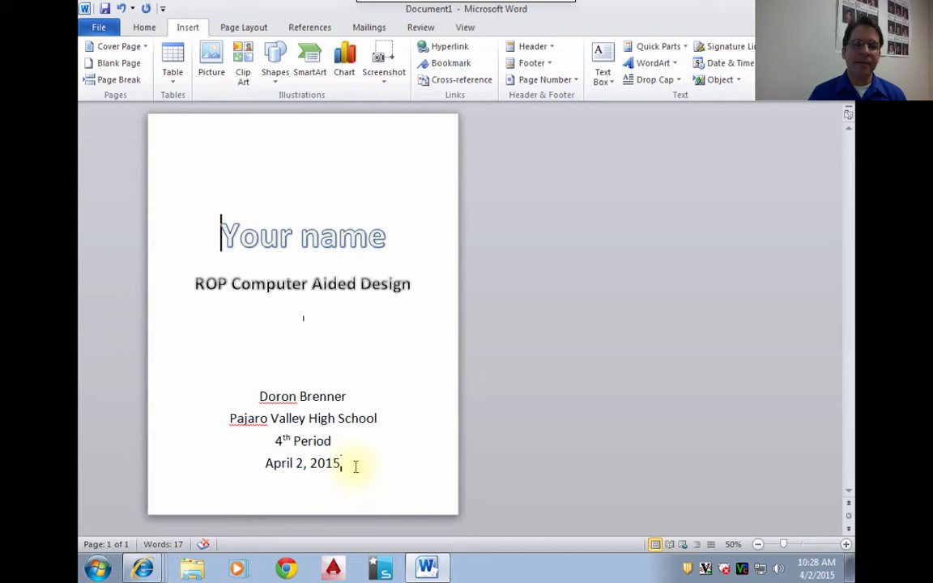
{"action": "left_click", "coordinate": [119, 83]}
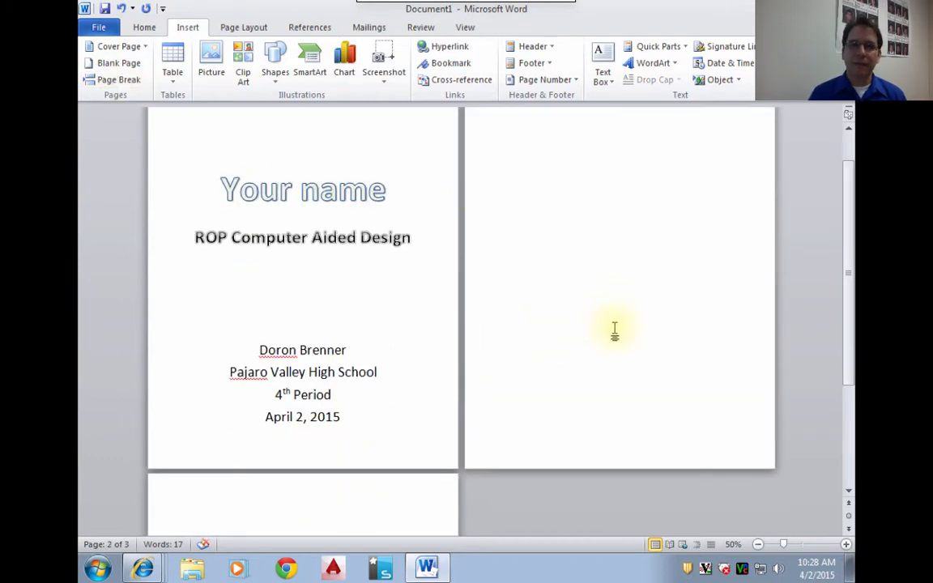
{"action": "scroll", "coordinate": [614, 331], "scroll_direction": "down", "scroll_amount": 1}
{"action": "scroll", "coordinate": [468, 382], "scroll_direction": "up", "scroll_amount": 4}
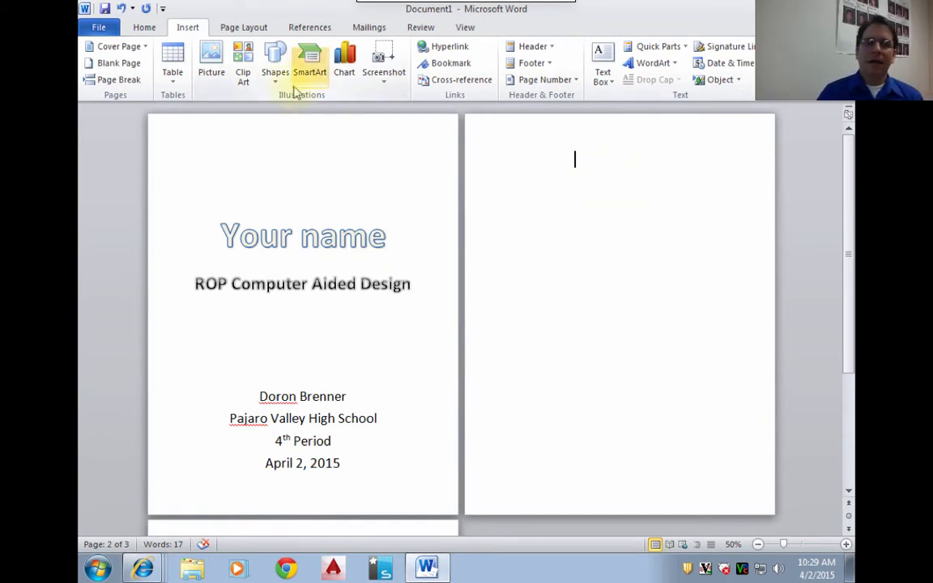
- Set the page margins to Moderate (0.75" left and right) in the print settings and return to the document
{"action": "left_click", "coordinate": [141, 29]}
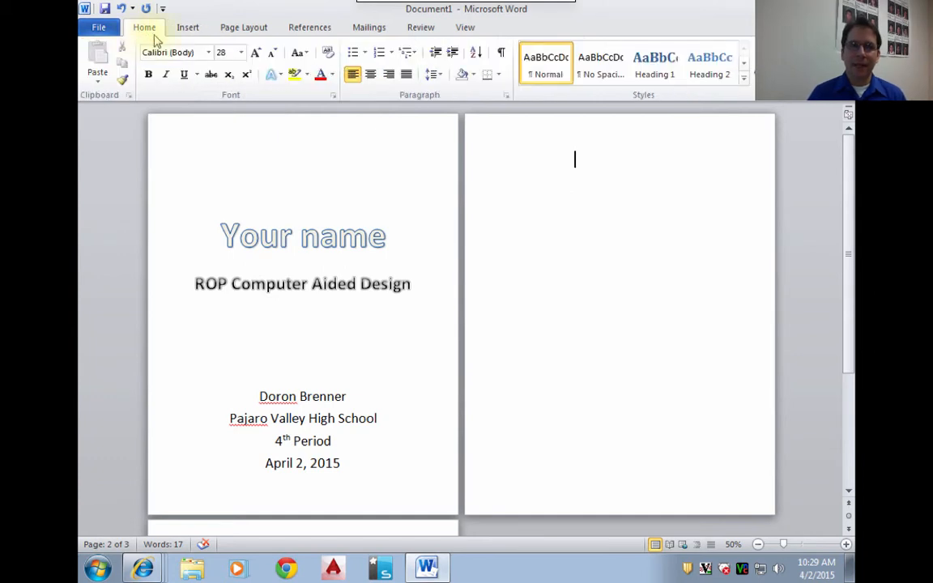
{"action": "left_click", "coordinate": [97, 27]}
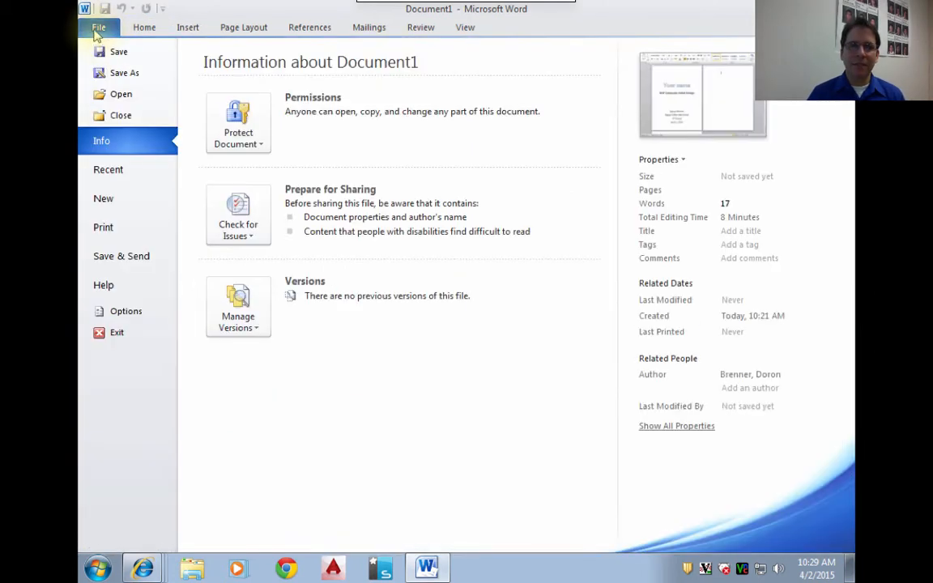
{"action": "left_click", "coordinate": [103, 227]}
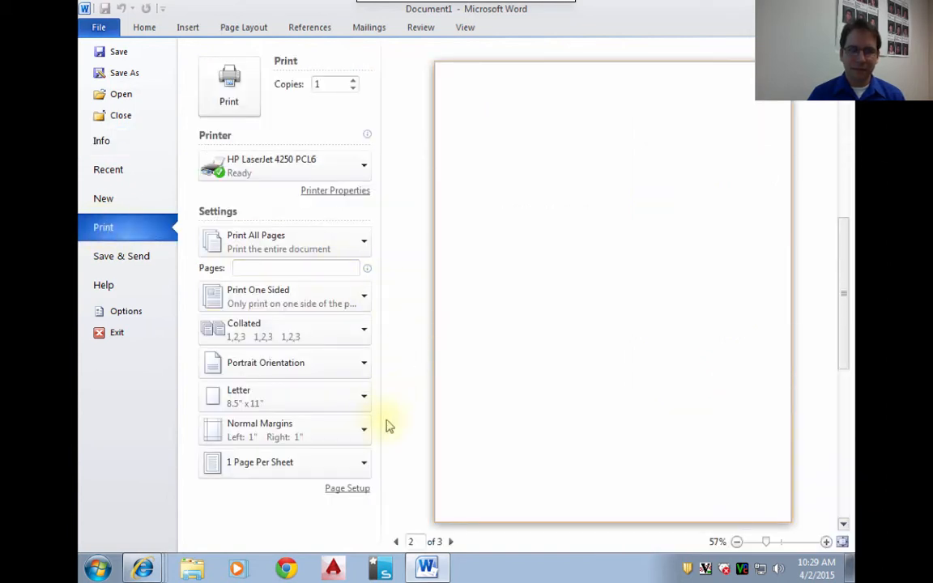
{"action": "left_click", "coordinate": [339, 437]}
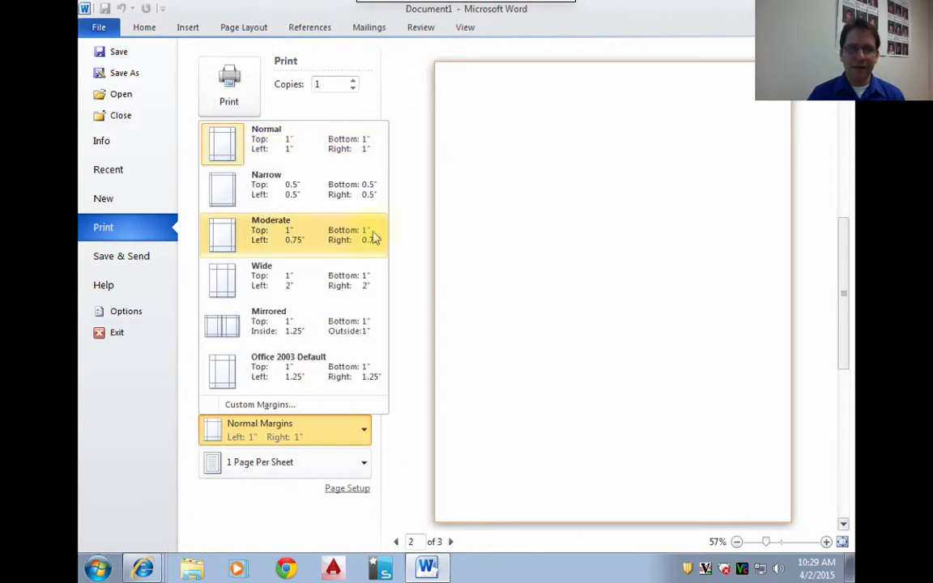
{"action": "left_click", "coordinate": [300, 246]}
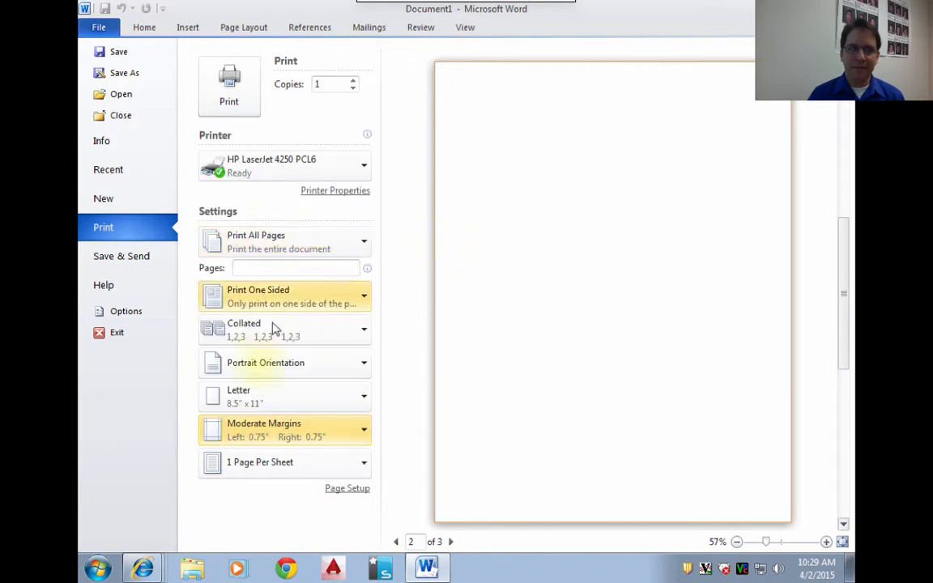
{"action": "left_click", "coordinate": [268, 436]}
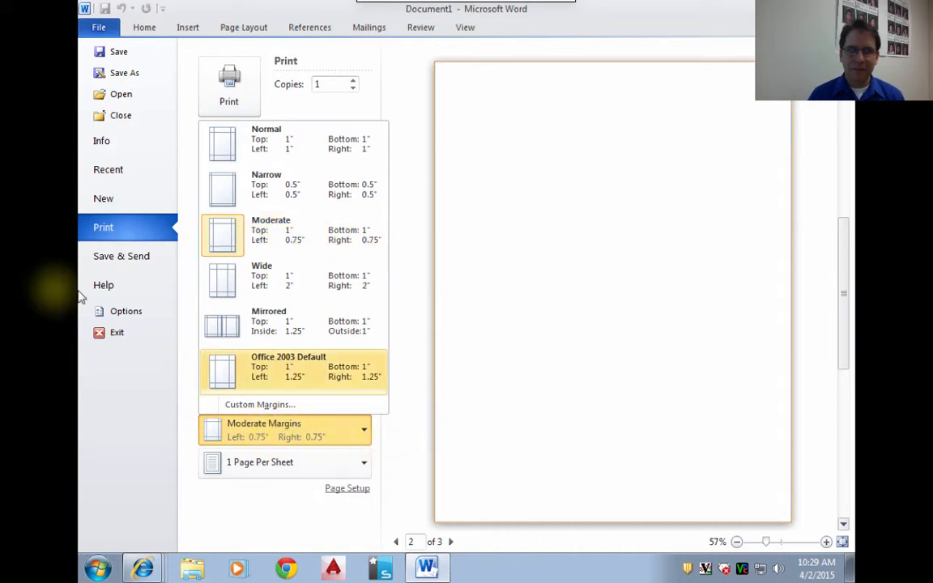
{"action": "left_click", "coordinate": [146, 24]}
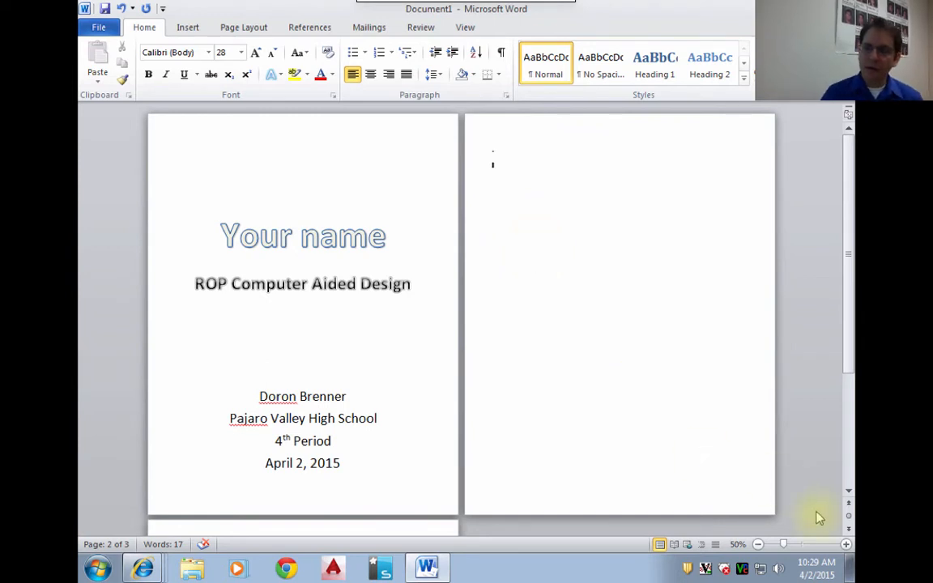
- Add the heading "Table of Contents" in Heading 1 style at the start of the second page
{"action": "left_click", "coordinate": [843, 545]}
{"action": "left_click", "coordinate": [844, 544]}
{"action": "left_click", "coordinate": [844, 544]}
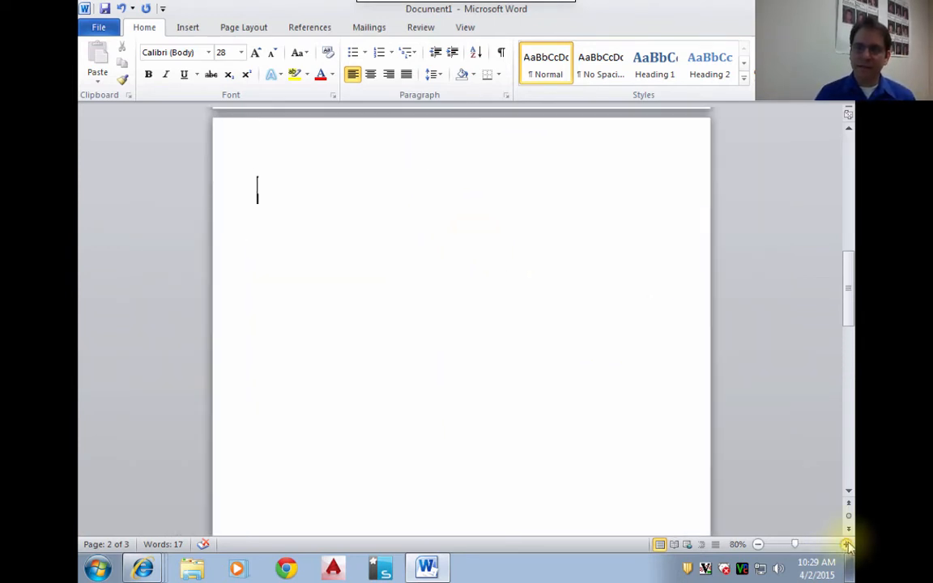
{"action": "left_click", "coordinate": [844, 544]}
{"action": "left_click", "coordinate": [845, 544]}
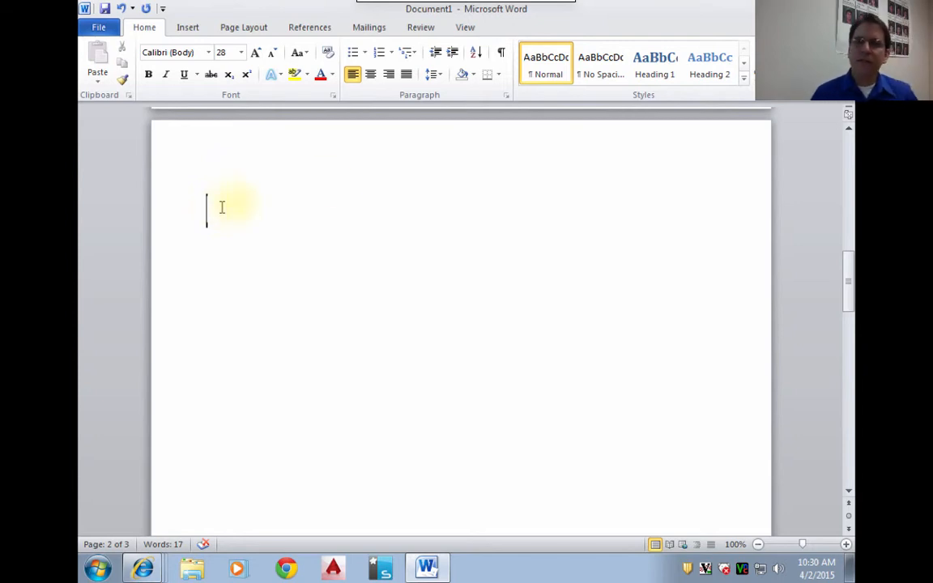
{"action": "left_click", "coordinate": [659, 68]}
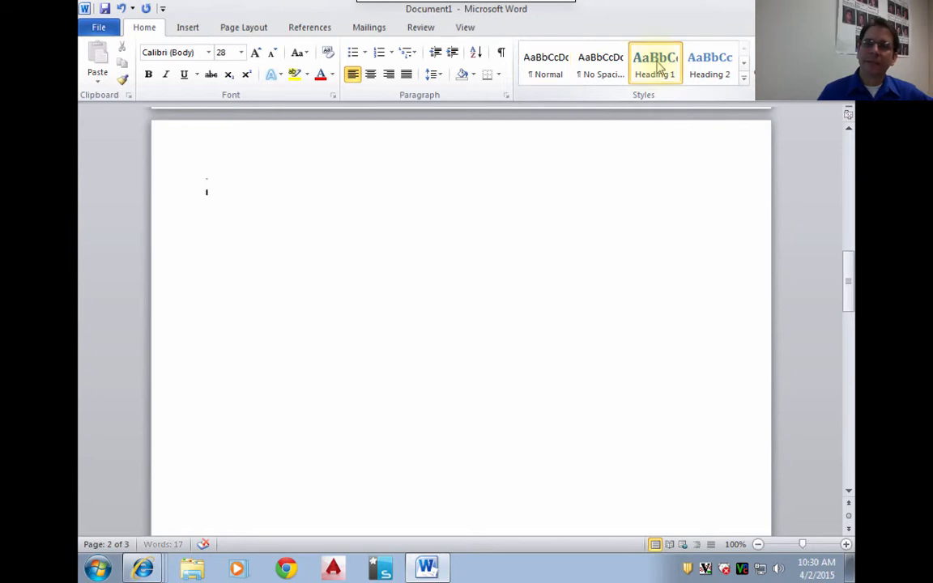
{"action": "scroll", "coordinate": [680, 293], "scroll_direction": "up", "scroll_amount": 1}
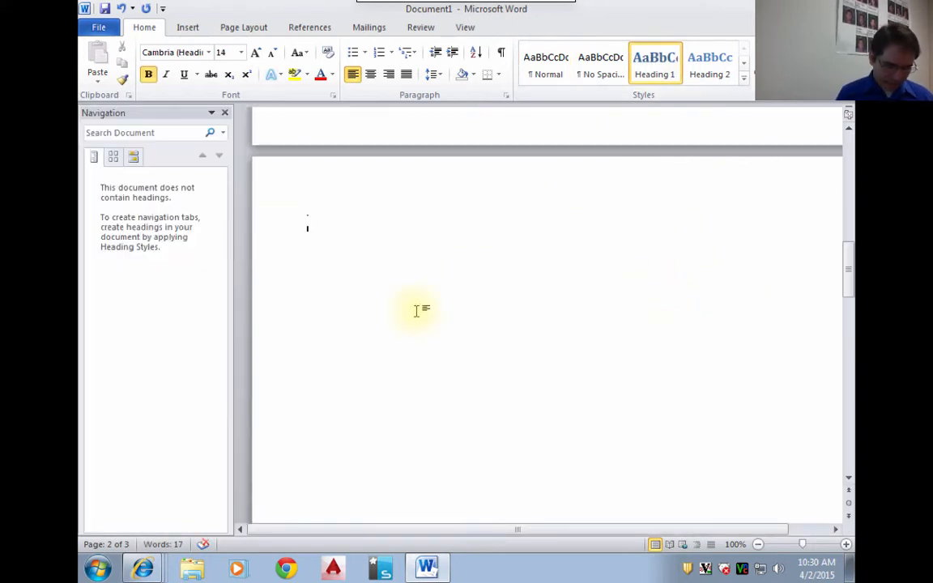
{"action": "type", "text": "Table"}
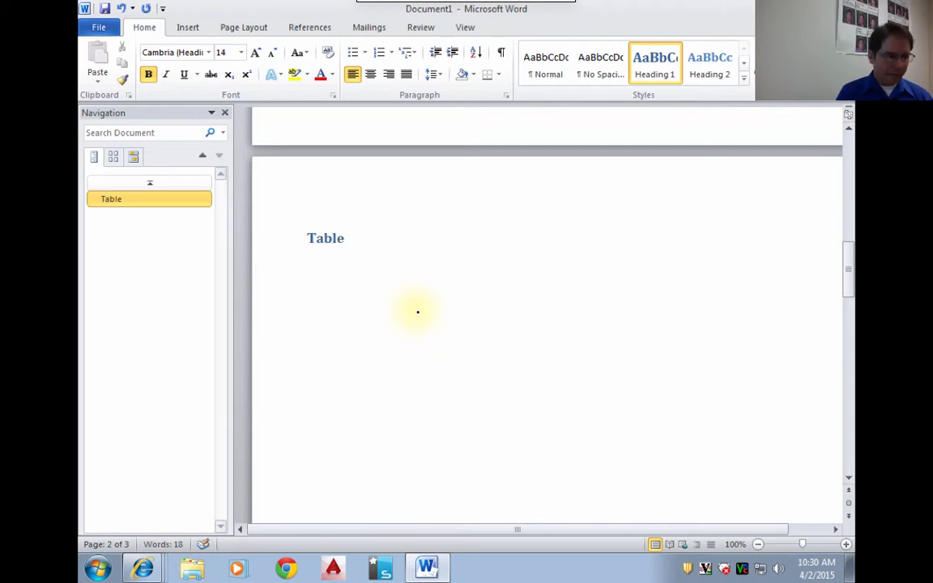
{"action": "type", "text": " of Con"}
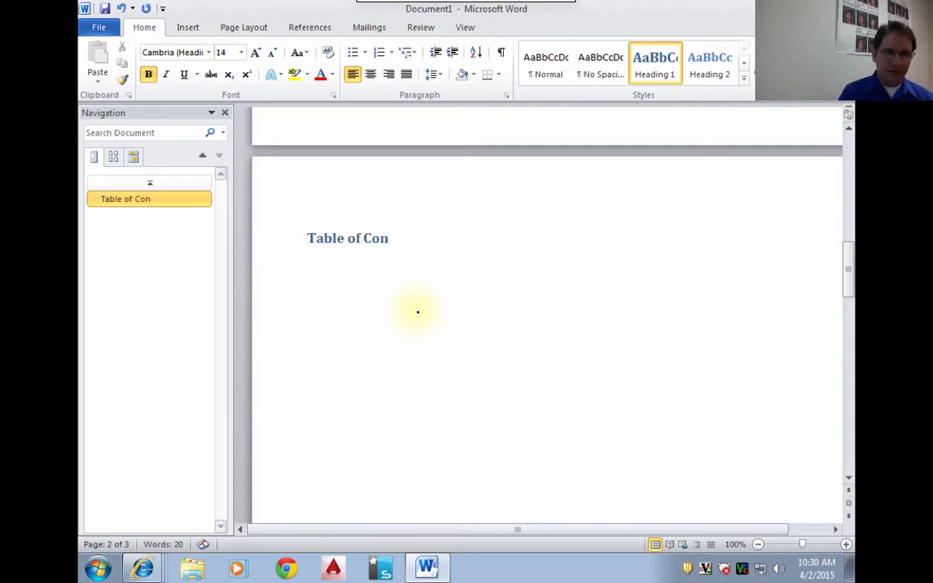
{"action": "type", "text": "tents"}
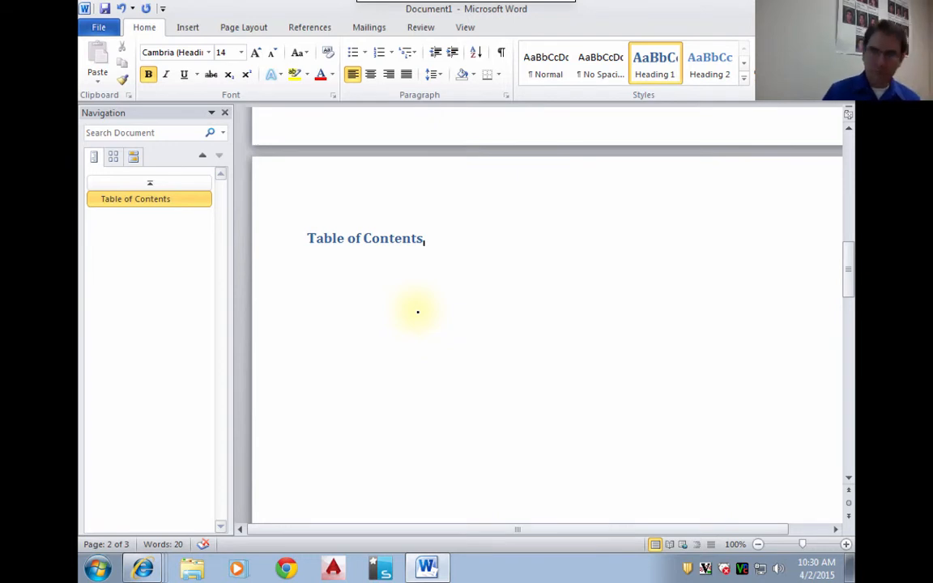
- Add blank lines in Normal style below the "Table of Contents" heading and insert a page break after them
{"action": "key", "text": "Return"}
{"action": "scroll", "coordinate": [618, 106], "scroll_direction": "up", "scroll_amount": 1}
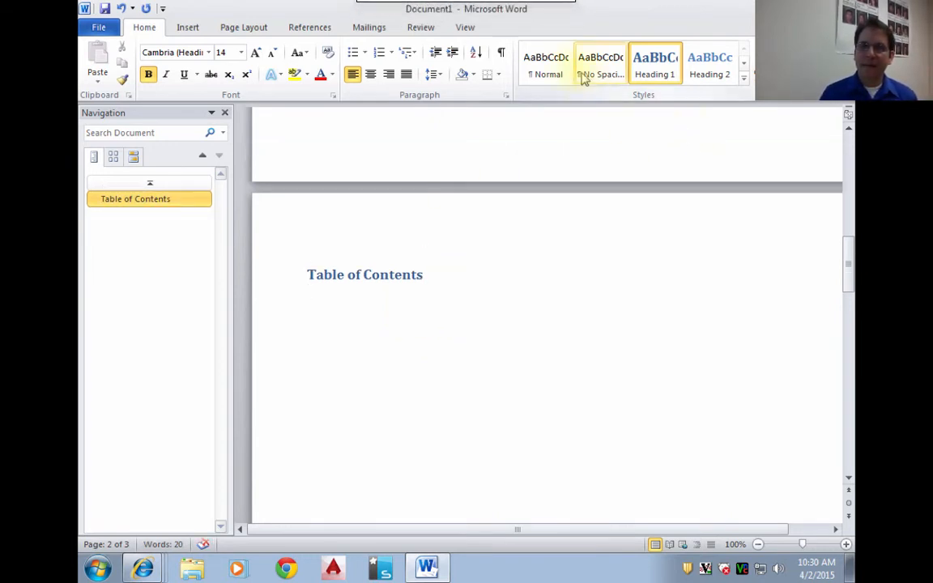
{"action": "left_click", "coordinate": [533, 69]}
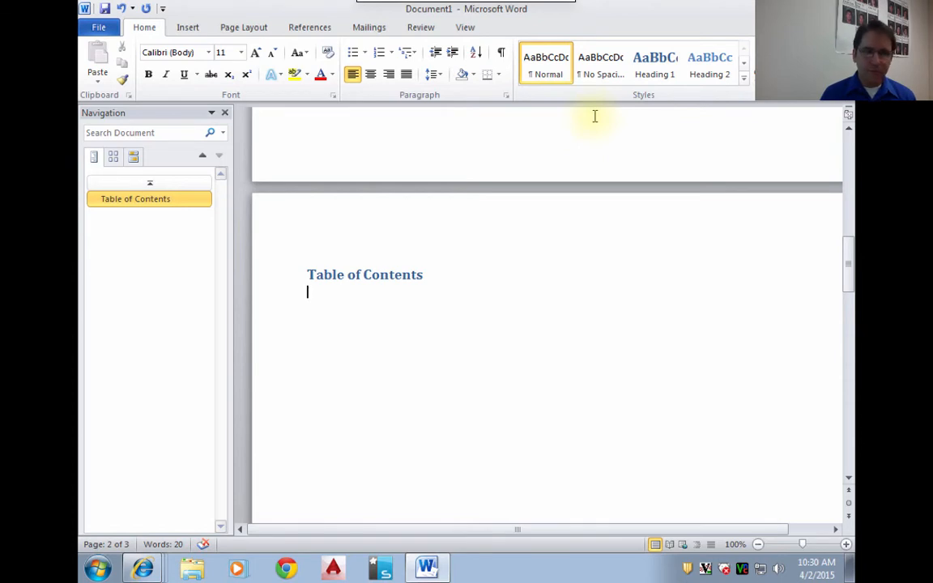
{"action": "key", "text": "Return"}
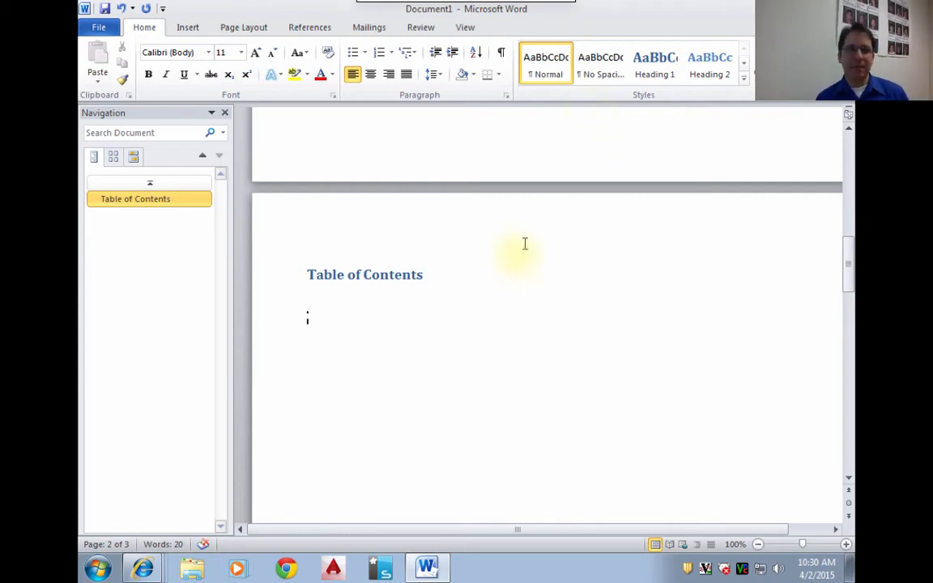
{"action": "left_click", "coordinate": [187, 29]}
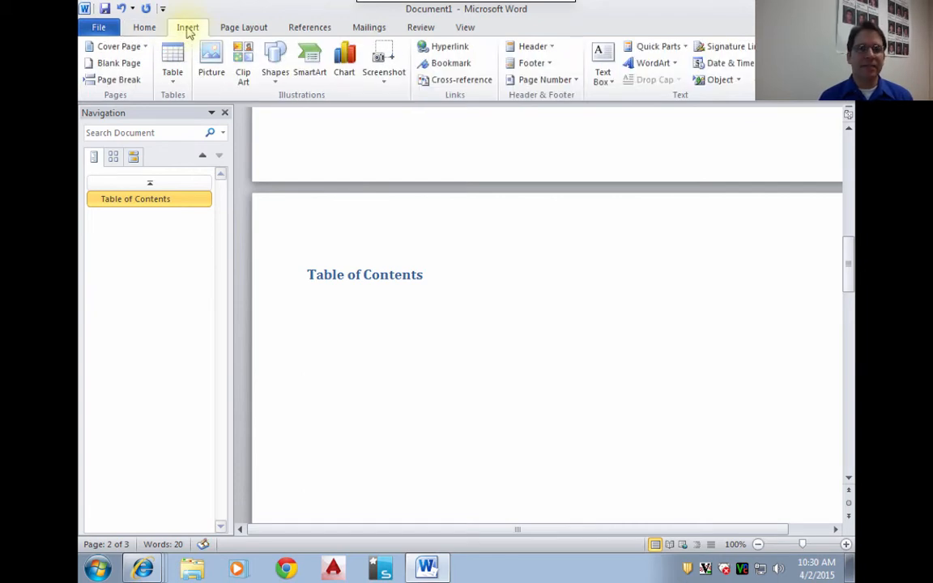
{"action": "left_click", "coordinate": [110, 81]}
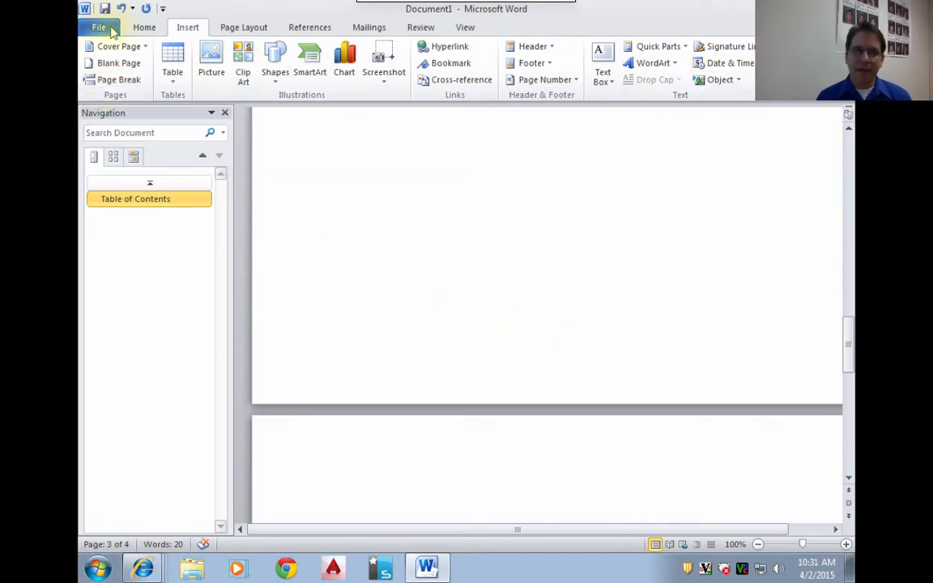
- Apply Heading 1 style on the third page, leave one blank line and enter the heading "Job Application"
{"action": "left_click", "coordinate": [141, 28]}
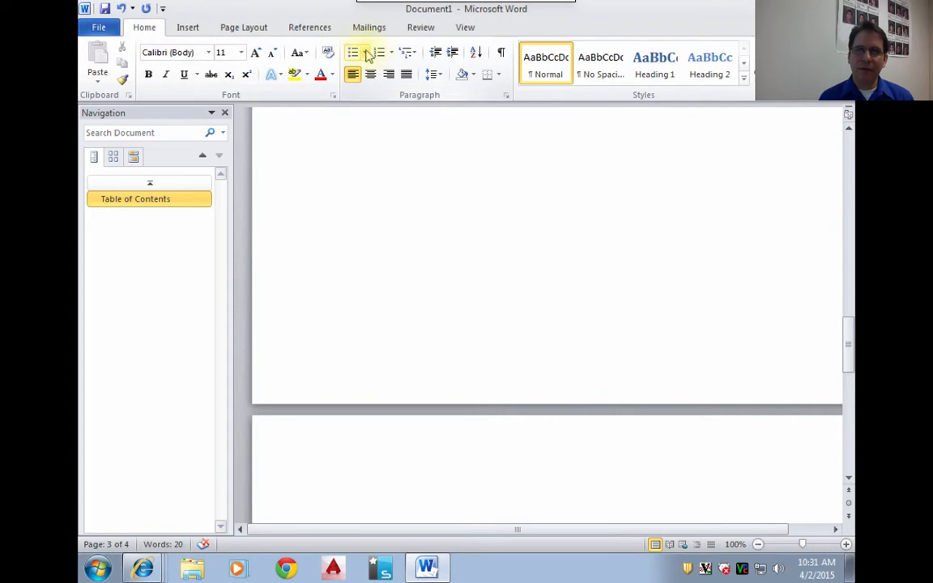
{"action": "left_click", "coordinate": [654, 61]}
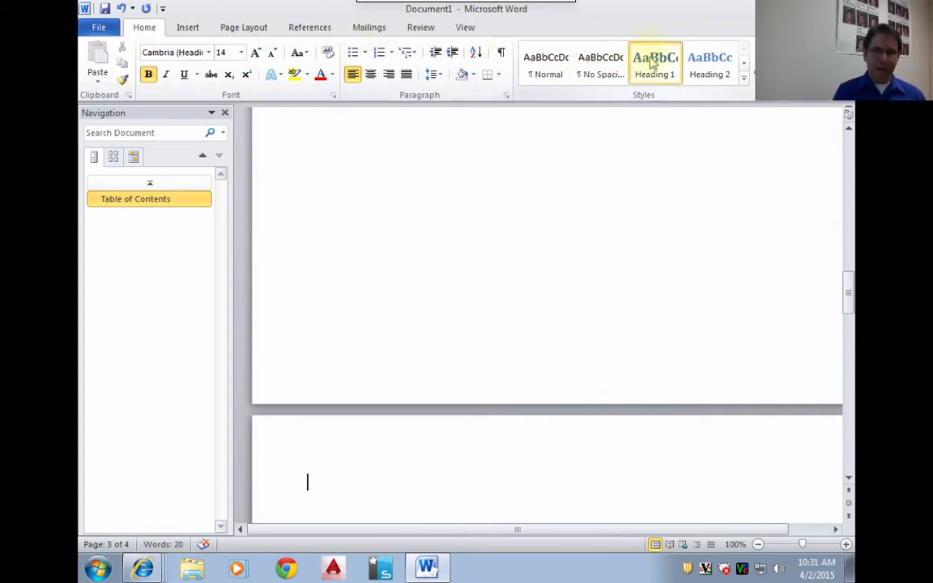
{"action": "key", "text": "Return"}
{"action": "type", "text": "Job A"}
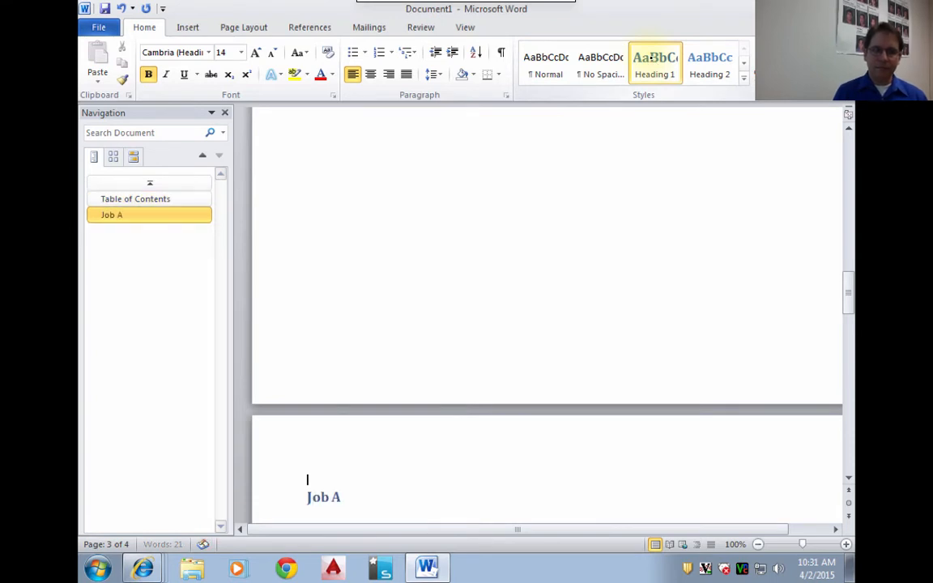
{"action": "type", "text": "pplication"}
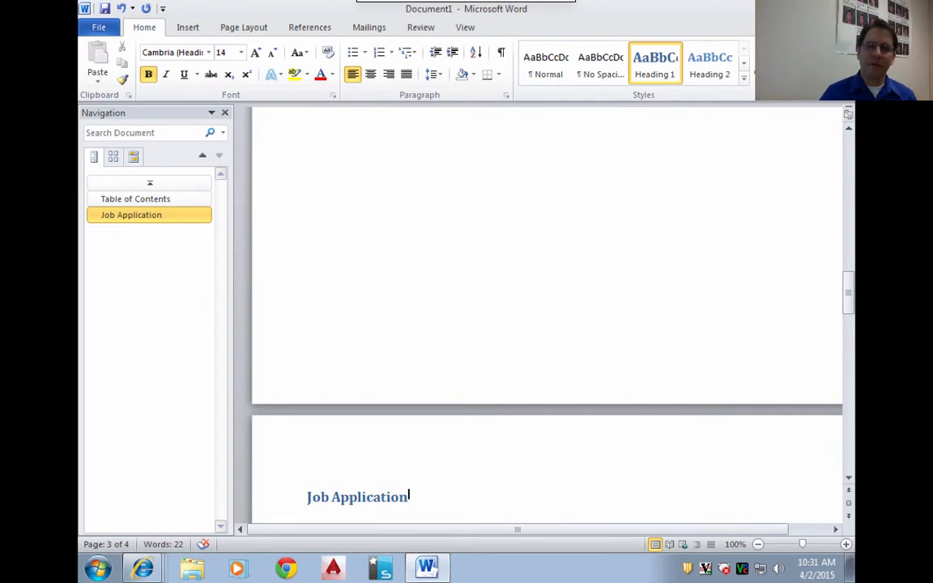
- Add blank lines below the "Job Application" heading and start a new page after them
{"action": "left_click", "coordinate": [516, 134]}
{"action": "key", "text": "Return"}
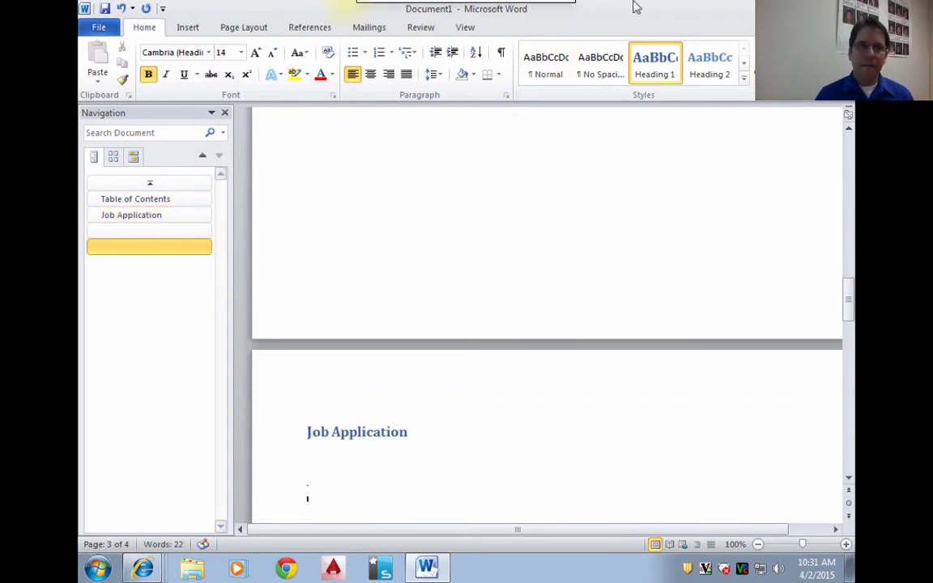
{"action": "left_click", "coordinate": [187, 30]}
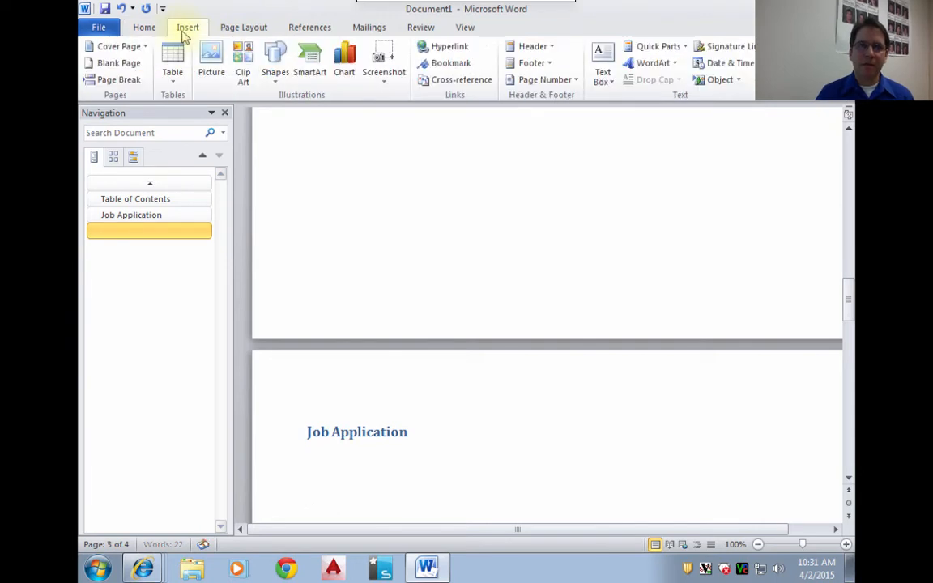
{"action": "left_click", "coordinate": [114, 65]}
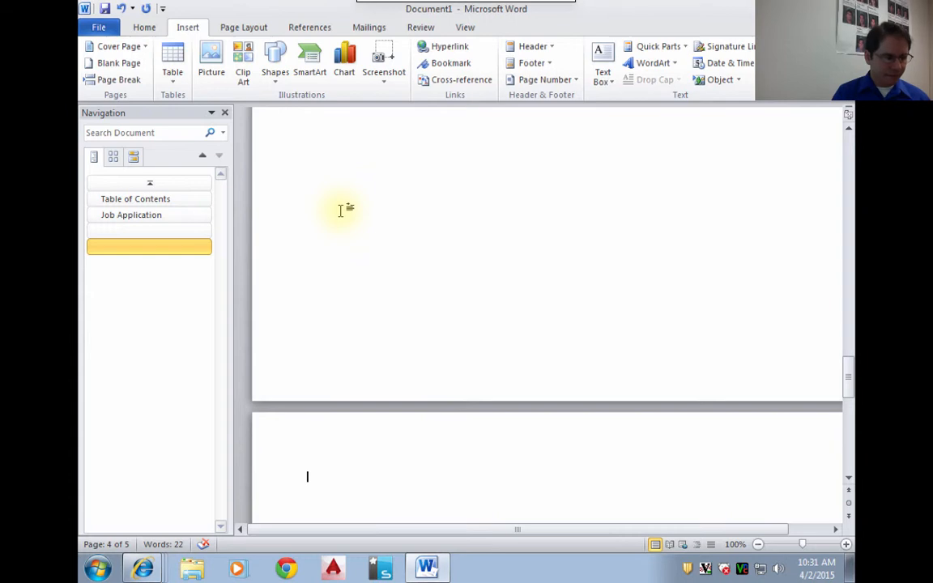
- Enter the heading "References" on the fourth page, add two new lines and set the last one to Normal style
{"action": "type", "text": "Refer"}
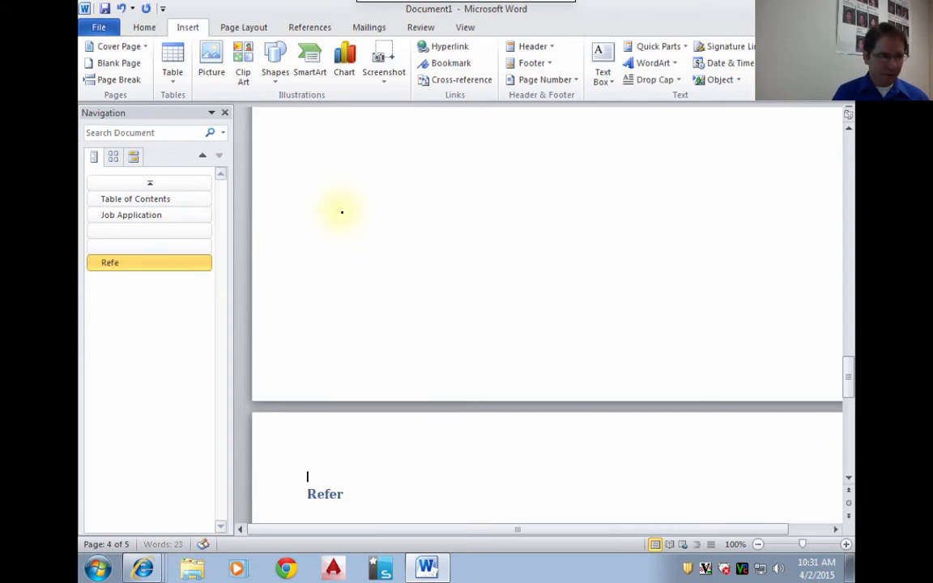
{"action": "type", "text": "ences"}
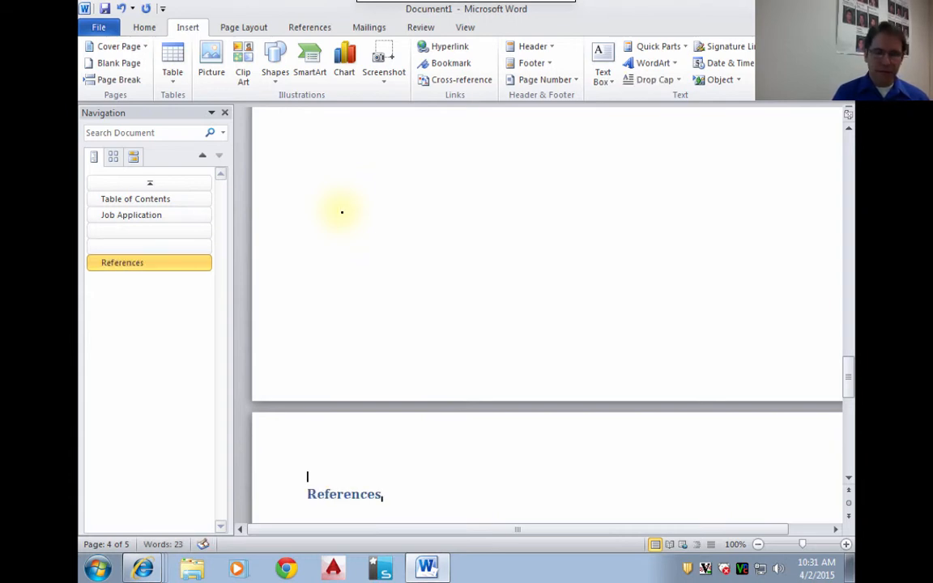
{"action": "key", "text": "Return"}
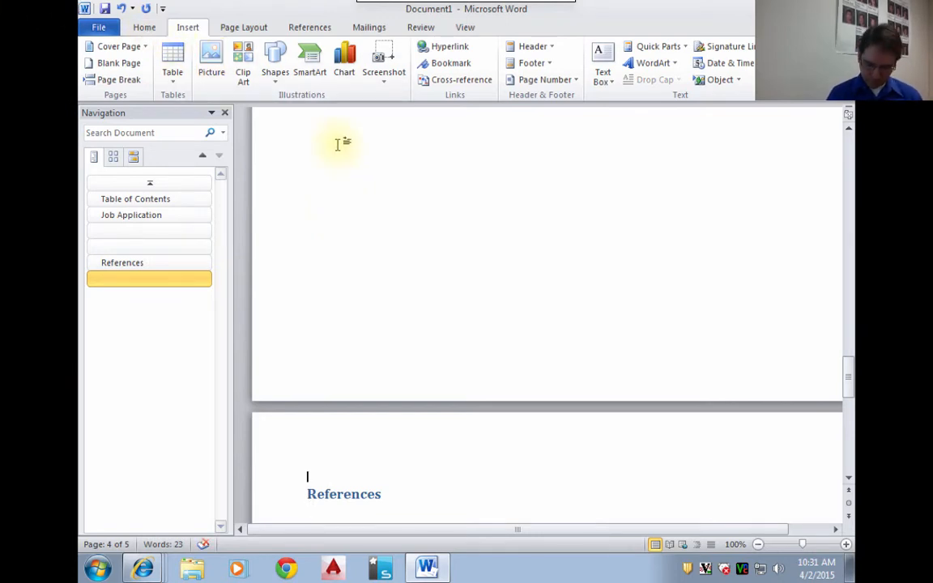
{"action": "key", "text": "Return"}
{"action": "left_click", "coordinate": [145, 29]}
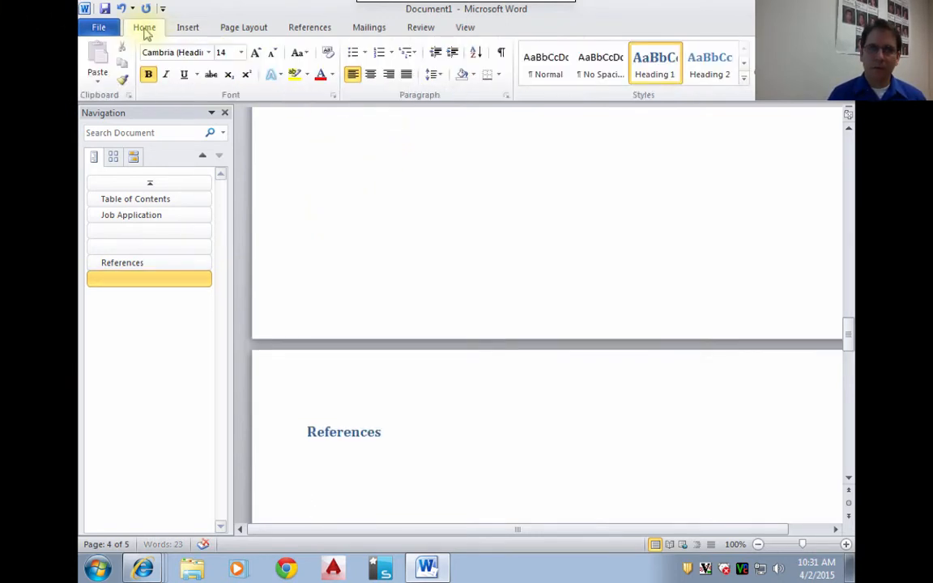
{"action": "left_click", "coordinate": [554, 65]}
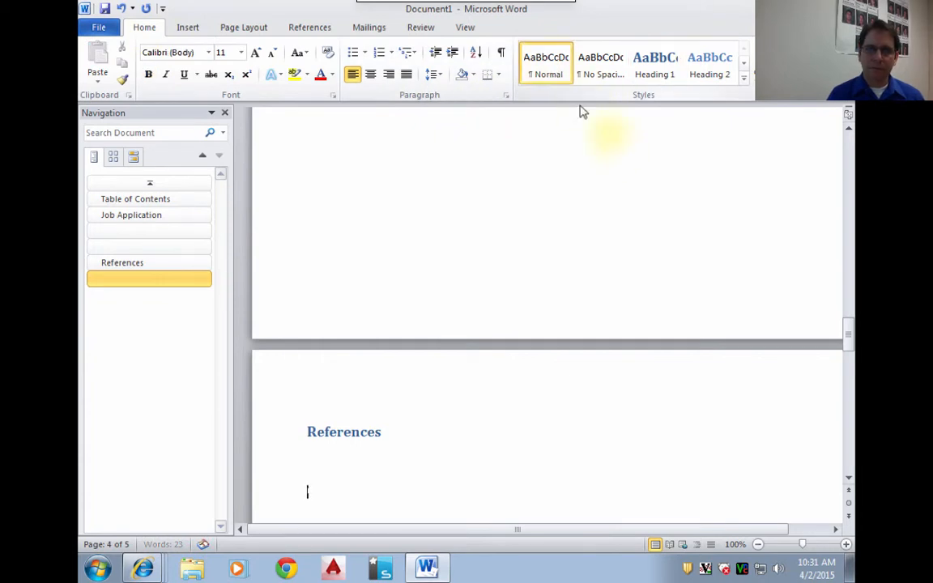
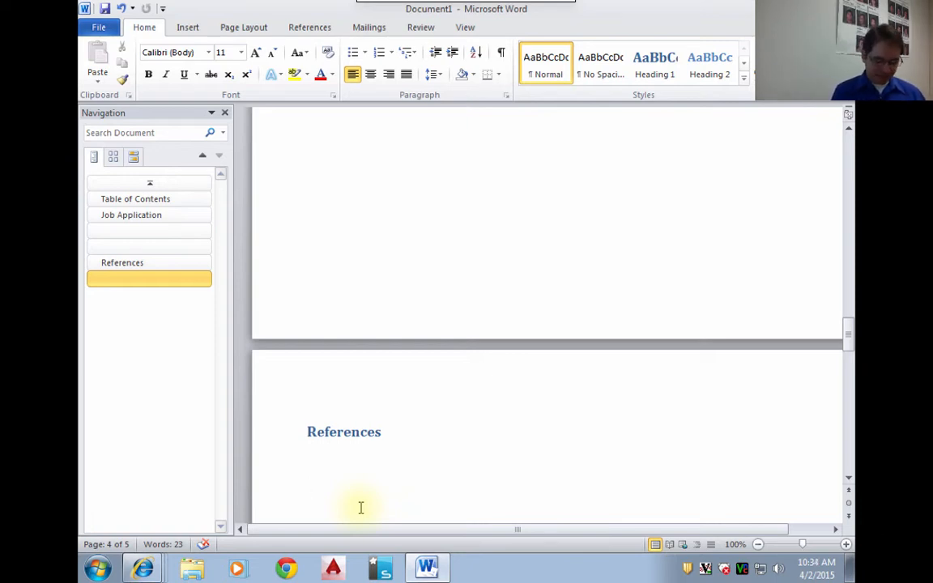
- Enter the reference's full name and street address on two closely spaced lines below the "References" heading
{"action": "type", "text": "John Doe"}
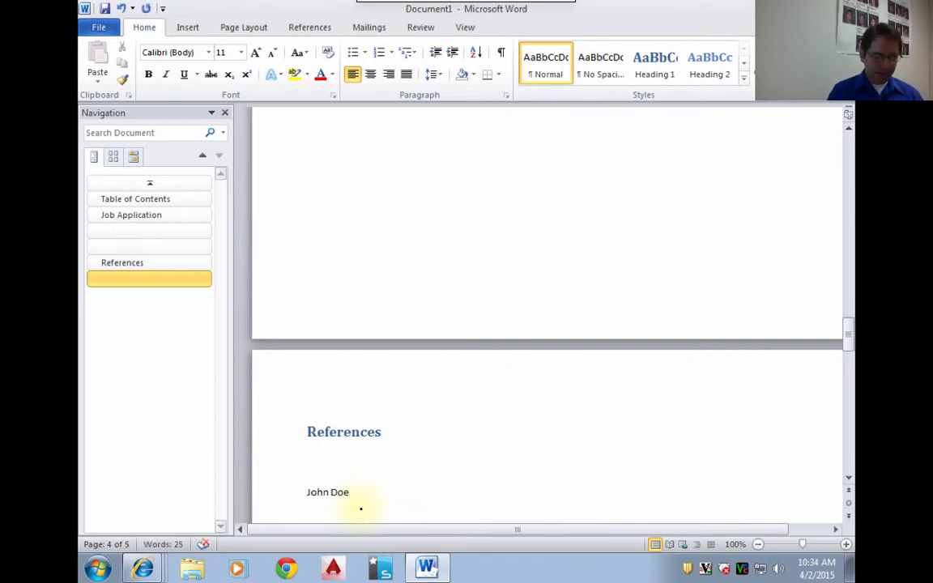
{"action": "key", "text": "Return"}
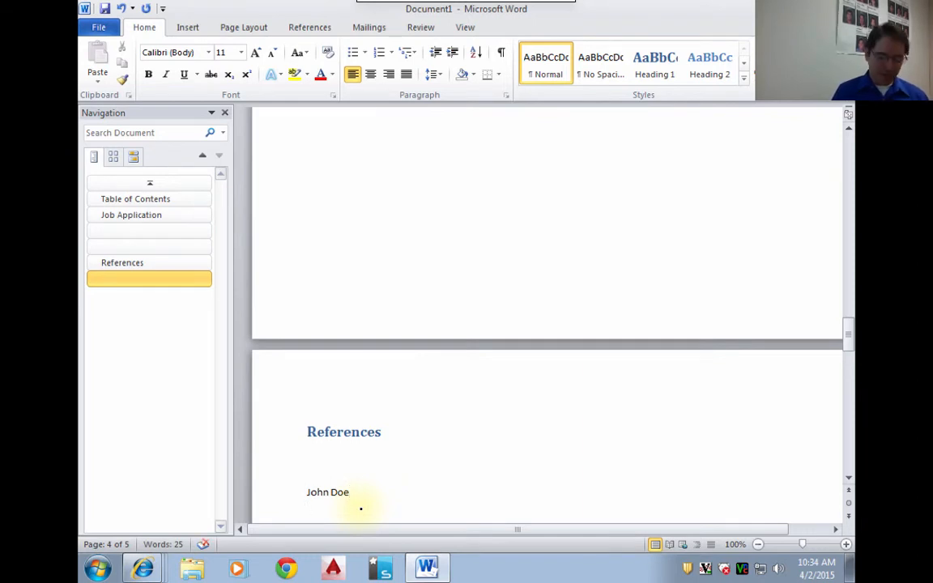
{"action": "type", "text": "123 "}
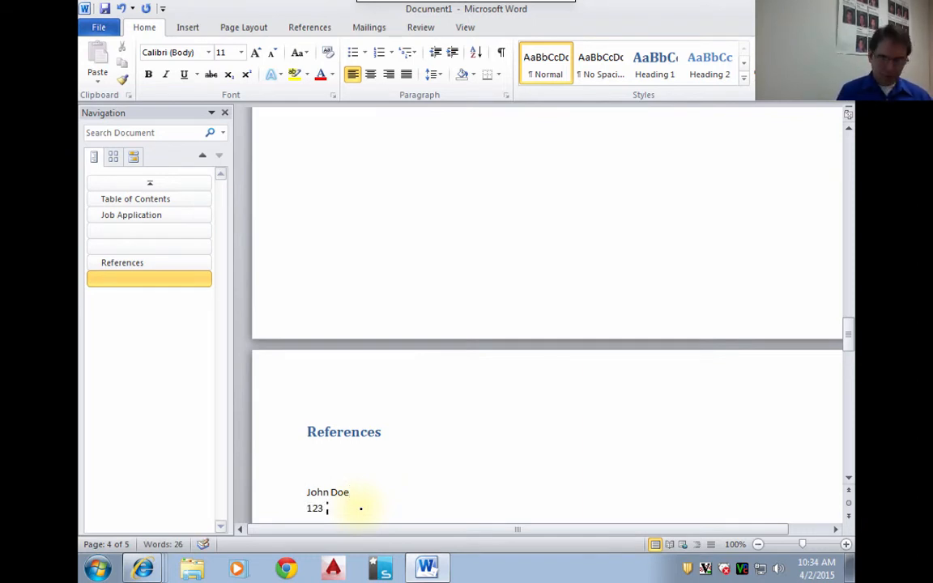
{"action": "type", "text": "Main St"}
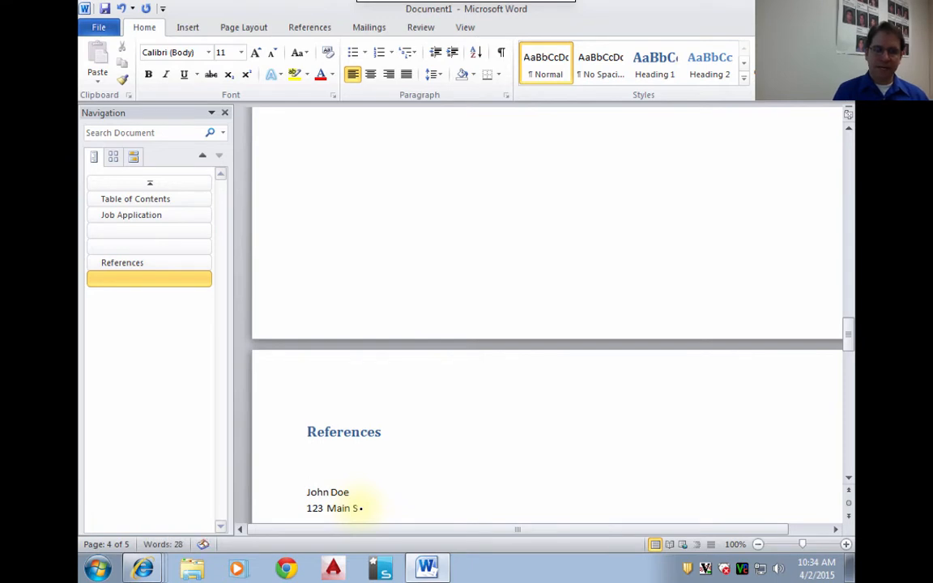
{"action": "type", "text": "."}
- Try a new paragraph with the filler text "asdfasdfqds" below the street address, and delete it again
{"action": "key", "text": "Return"}
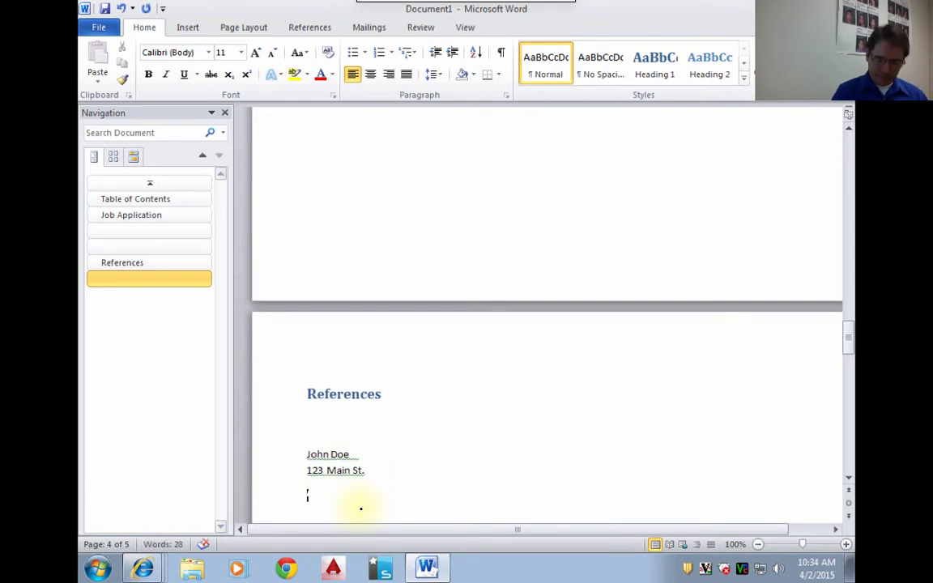
{"action": "key", "text": "BackSpace"}
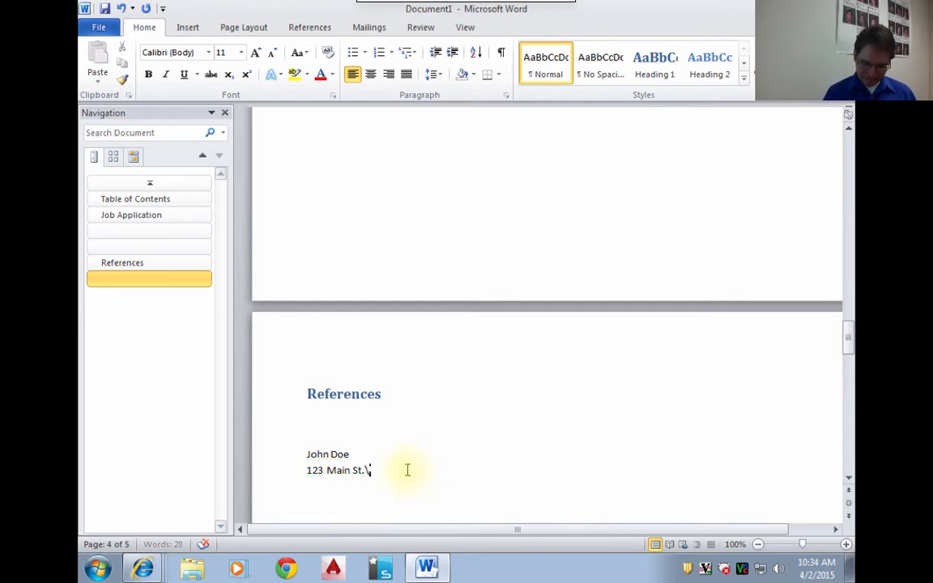
{"action": "key", "text": "Return"}
{"action": "type", "text": "a"}
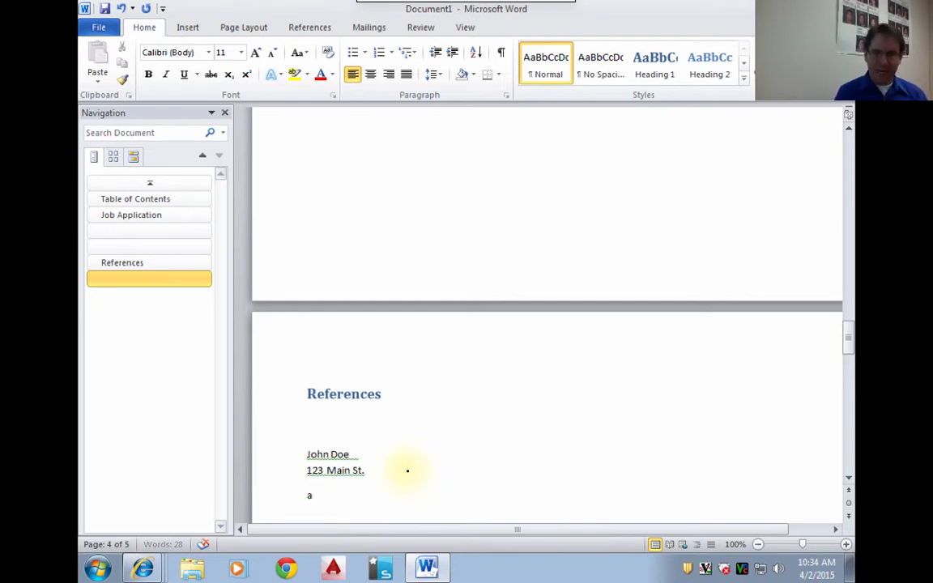
{"action": "type", "text": "sdfasdfqds"}
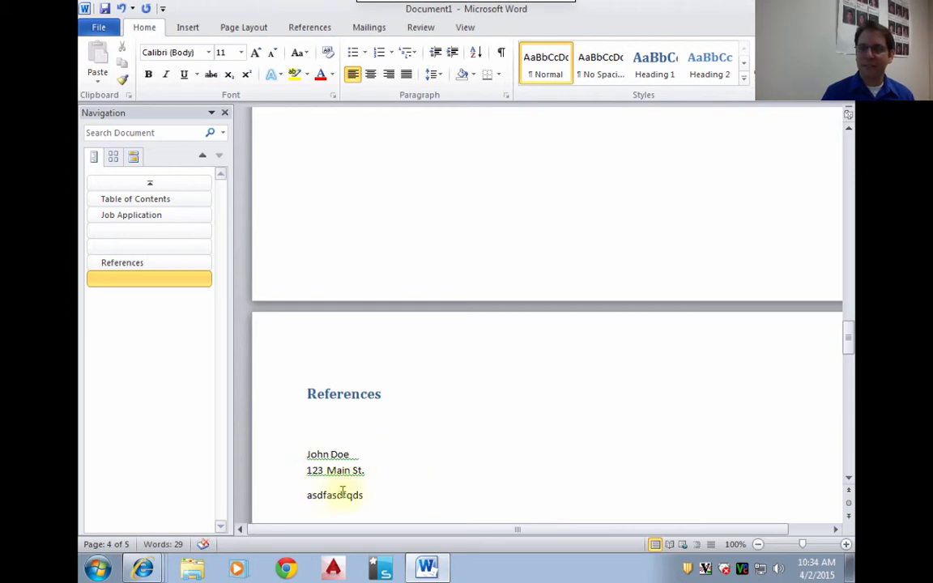
{"action": "triple_click", "coordinate": [373, 495]}
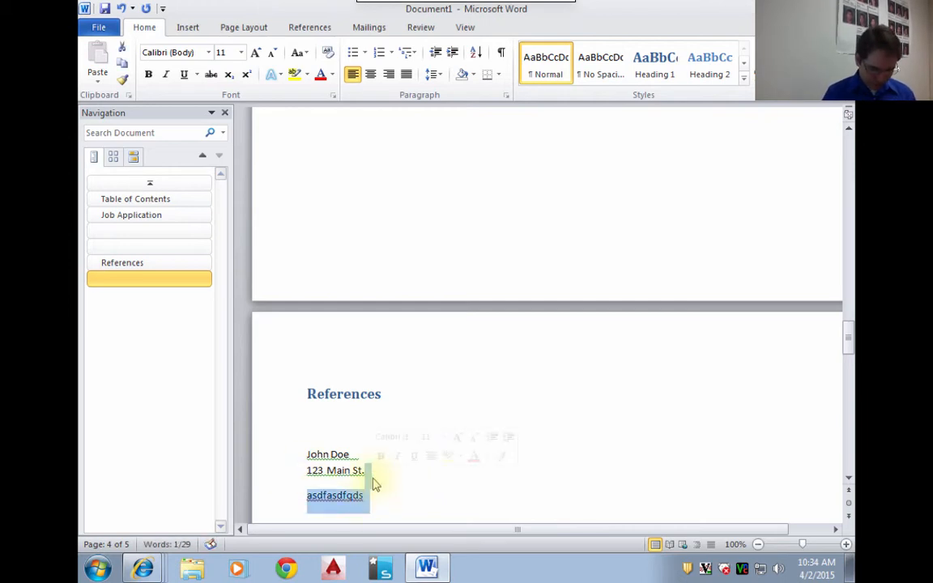
{"action": "key", "text": "BackSpace"}
{"action": "key", "text": "BackSpace"}
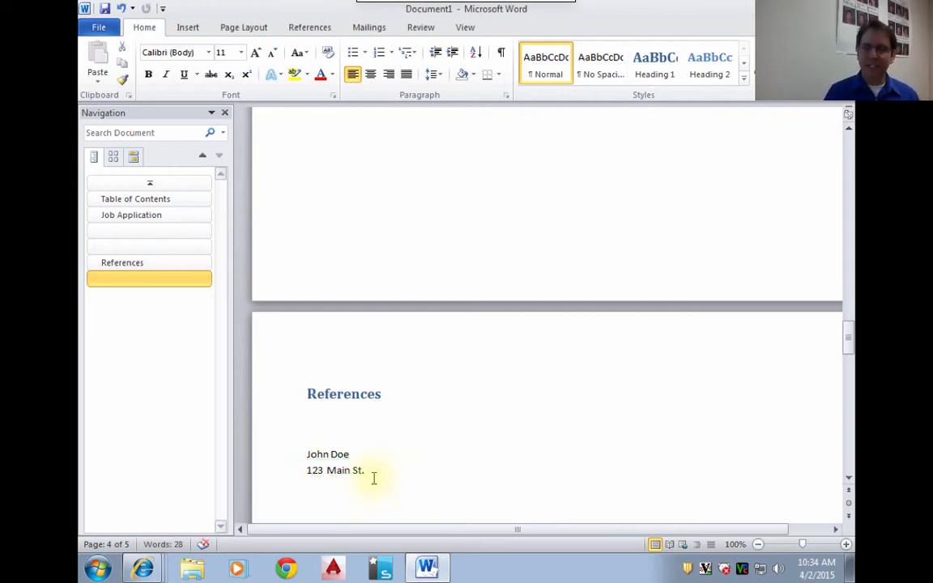
- Add a line break after the street address and enter the reference's city, state and ZIP code
{"action": "key", "text": "Return"}
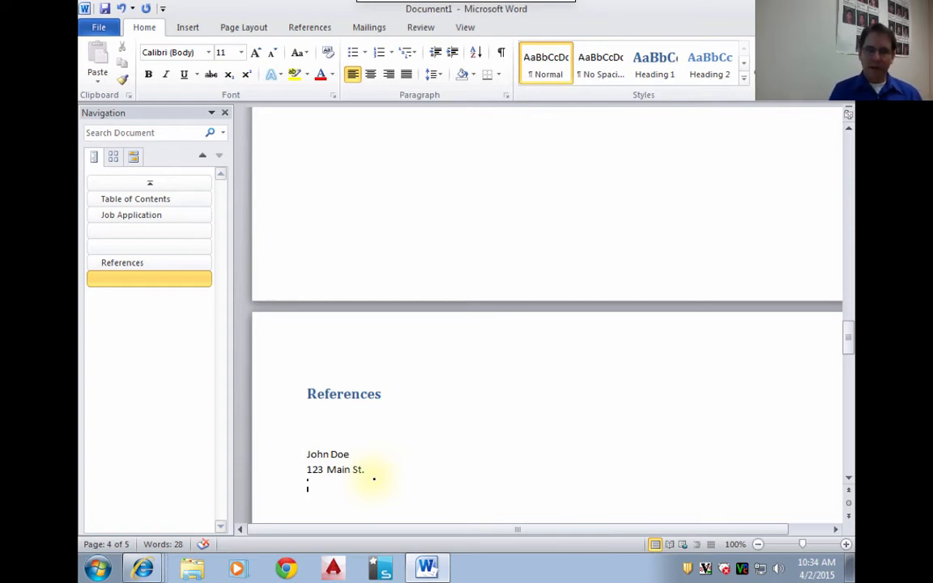
{"action": "type", "text": "Santa Cru"}
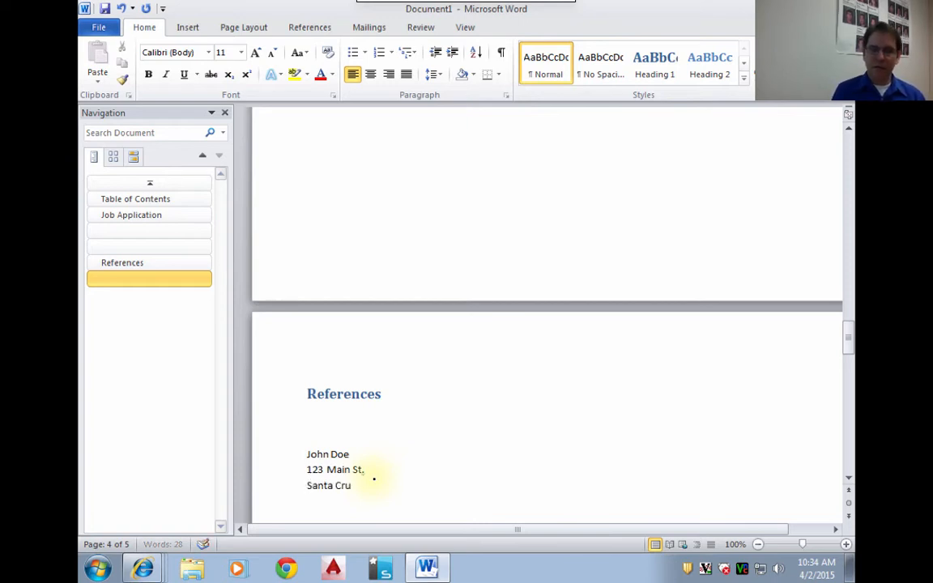
{"action": "type", "text": "z, CA"}
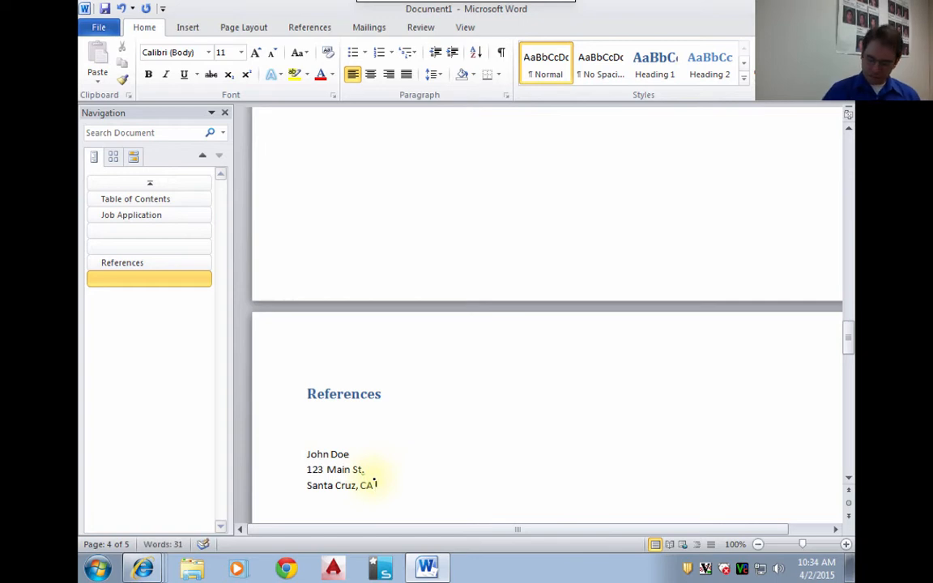
{"action": "type", "text": " 95076"}
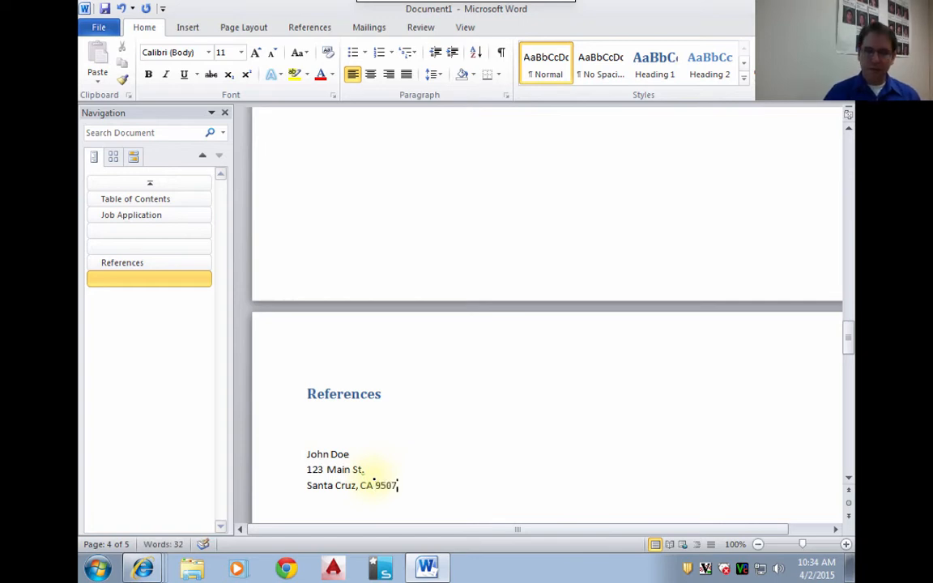
{"action": "key", "text": "BackSpace"}
{"action": "key", "text": "BackSpace"}
{"action": "type", "text": "6"}
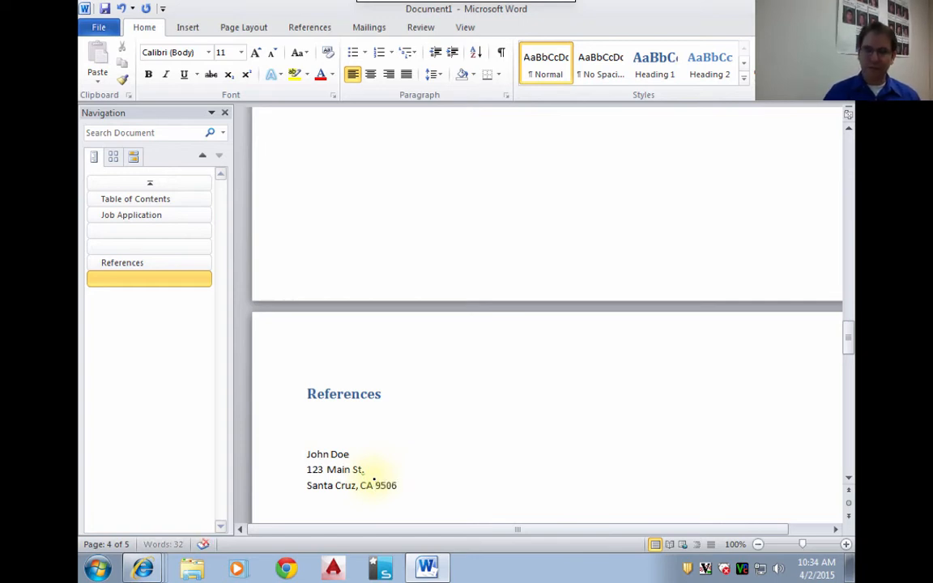
{"action": "type", "text": "0"}
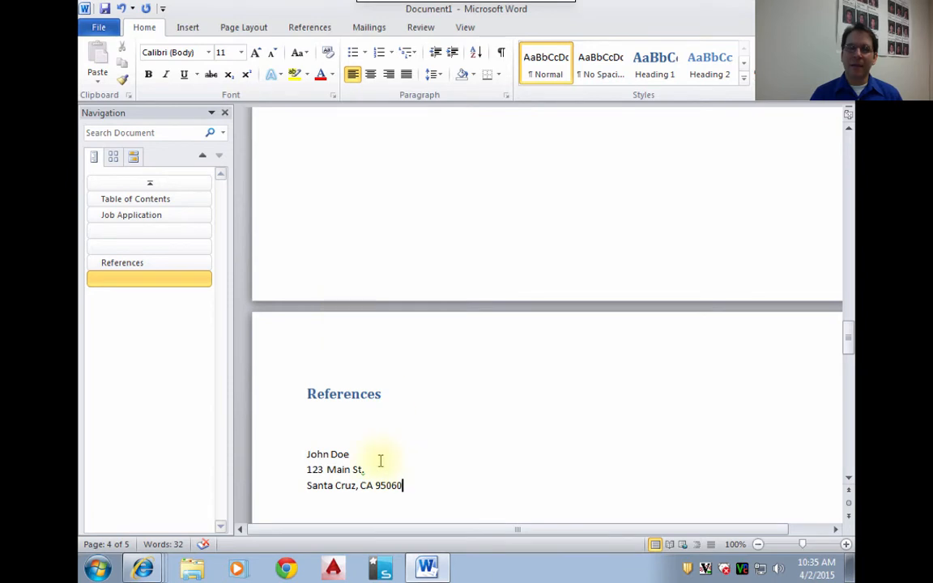
- Make the reference's name bold and enlarge the name and both address lines to font size 14
{"action": "left_click_drag", "start_coordinate": [308, 453], "coordinate": [448, 451]}
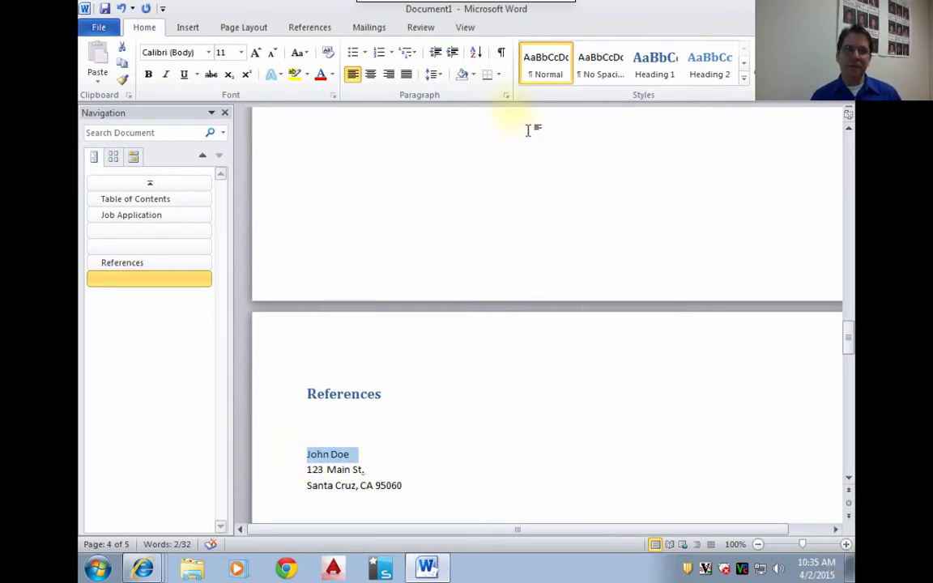
{"action": "left_click", "coordinate": [148, 75]}
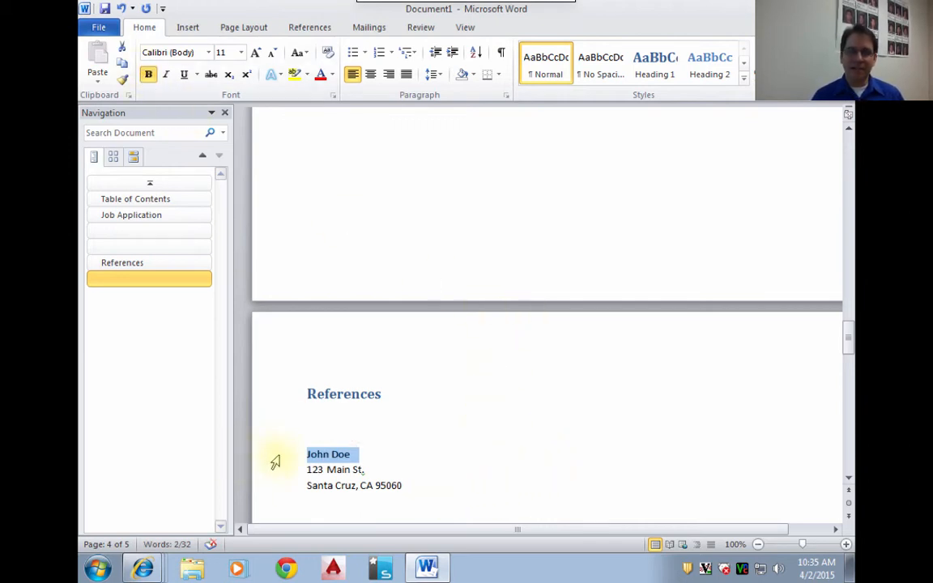
{"action": "left_click_drag", "start_coordinate": [268, 463], "coordinate": [272, 491]}
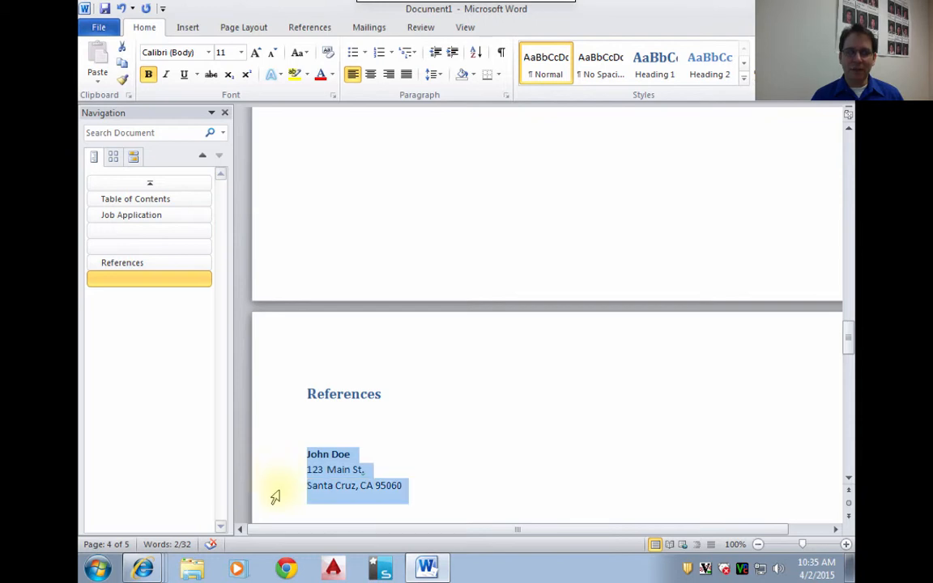
{"action": "left_click", "coordinate": [256, 53]}
{"action": "left_click", "coordinate": [256, 53]}
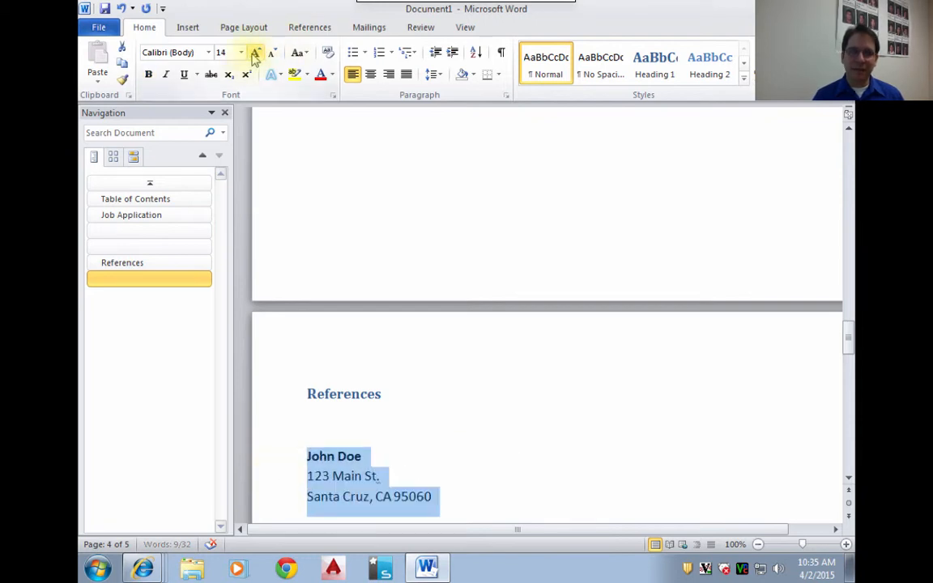
{"action": "left_click", "coordinate": [517, 493]}
- Replace the abbreviation "St." with "Street" in the reference's address line
{"action": "scroll", "coordinate": [519, 495], "scroll_direction": "up", "scroll_amount": 2}
{"action": "scroll", "coordinate": [519, 494], "scroll_direction": "down", "scroll_amount": 7}
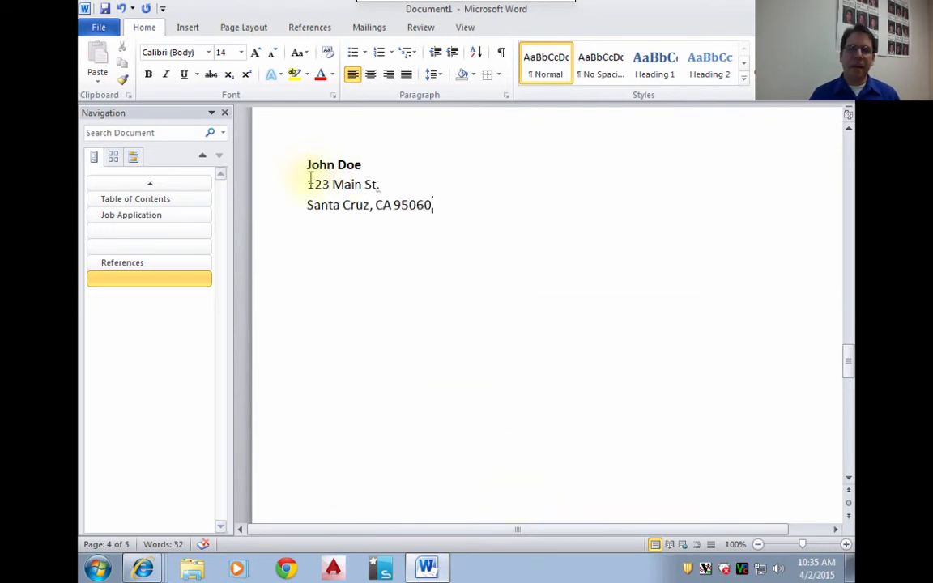
{"action": "double_click", "coordinate": [311, 185]}
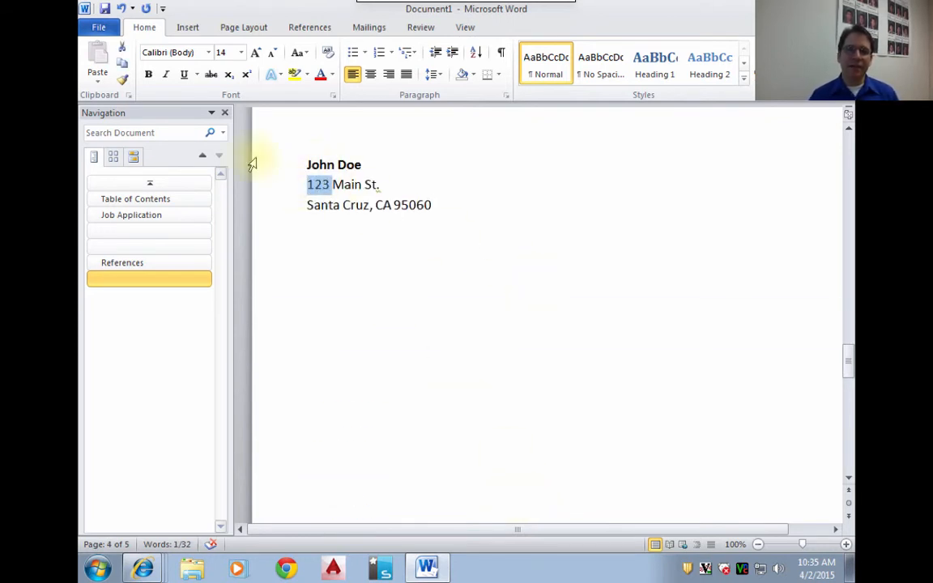
{"action": "double_click", "coordinate": [347, 185]}
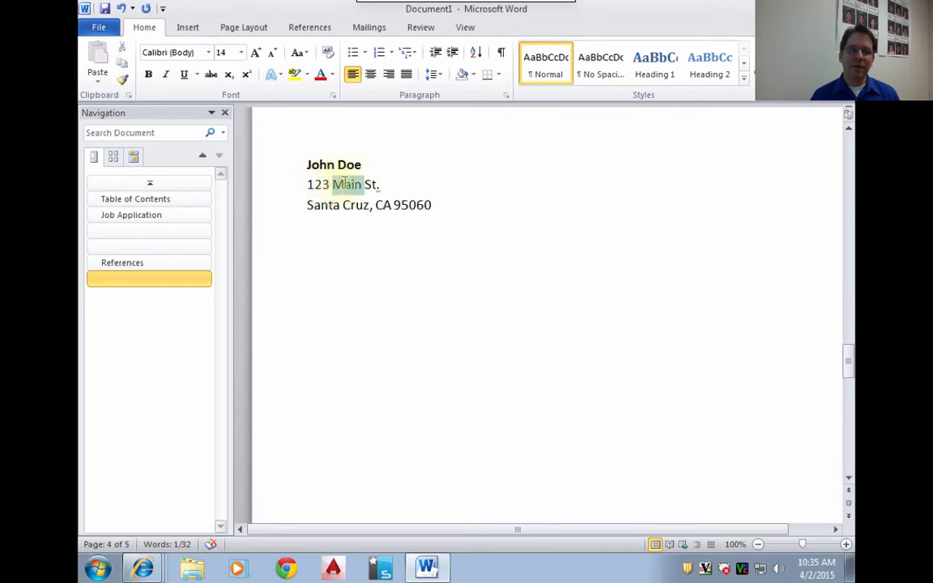
{"action": "double_click", "coordinate": [371, 185]}
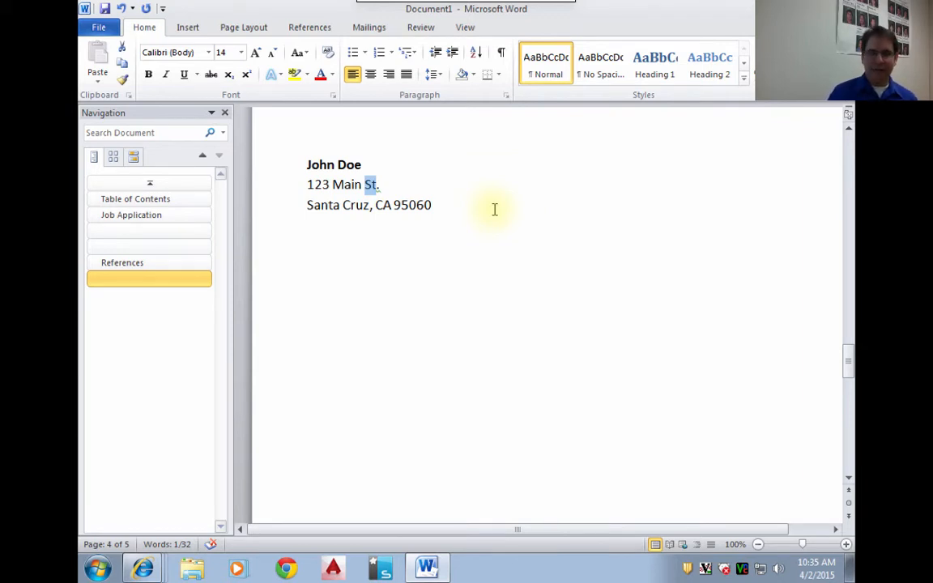
{"action": "key", "text": "BackSpace"}
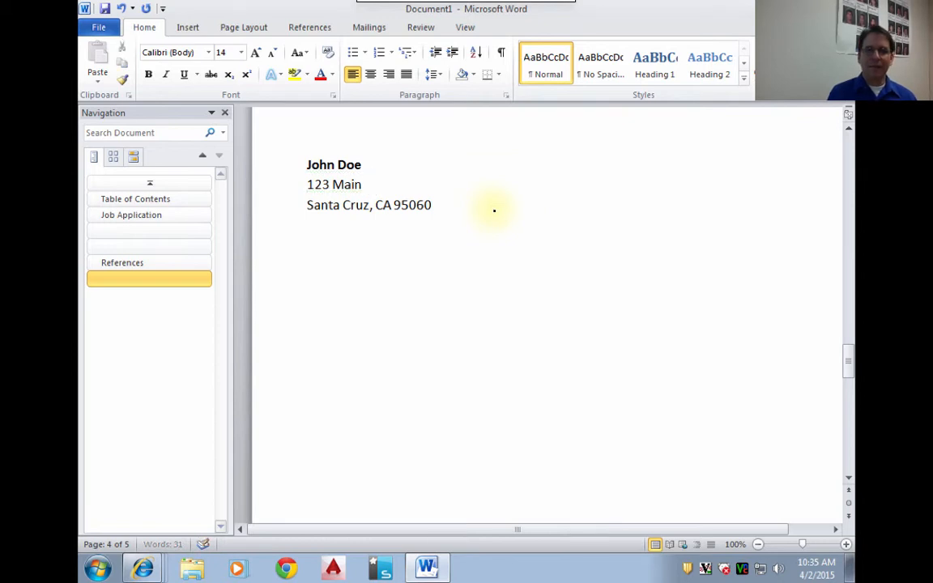
{"action": "type", "text": "Street"}
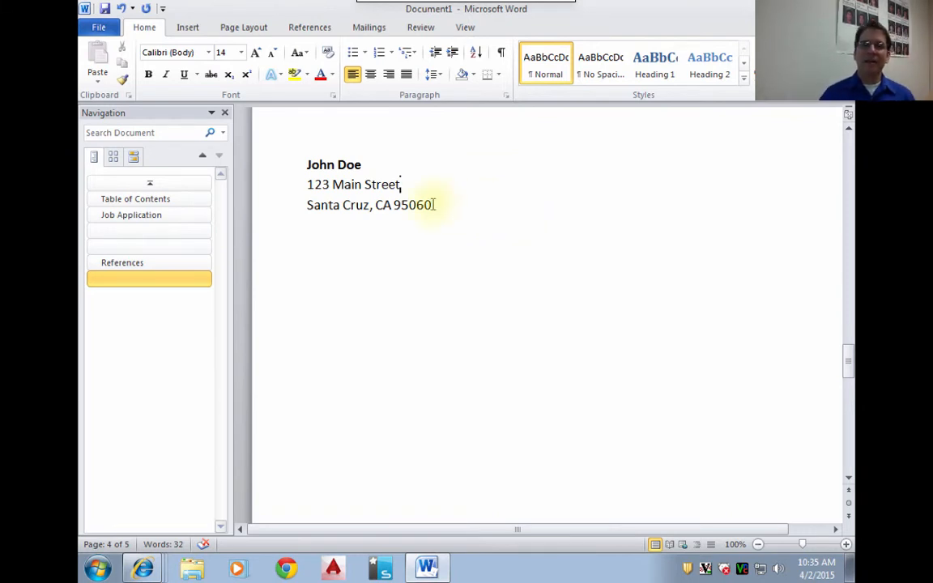
- Start a new paragraph below the address and enter the label "Phone:" followed by the reference's phone number
{"action": "left_click", "coordinate": [454, 204]}
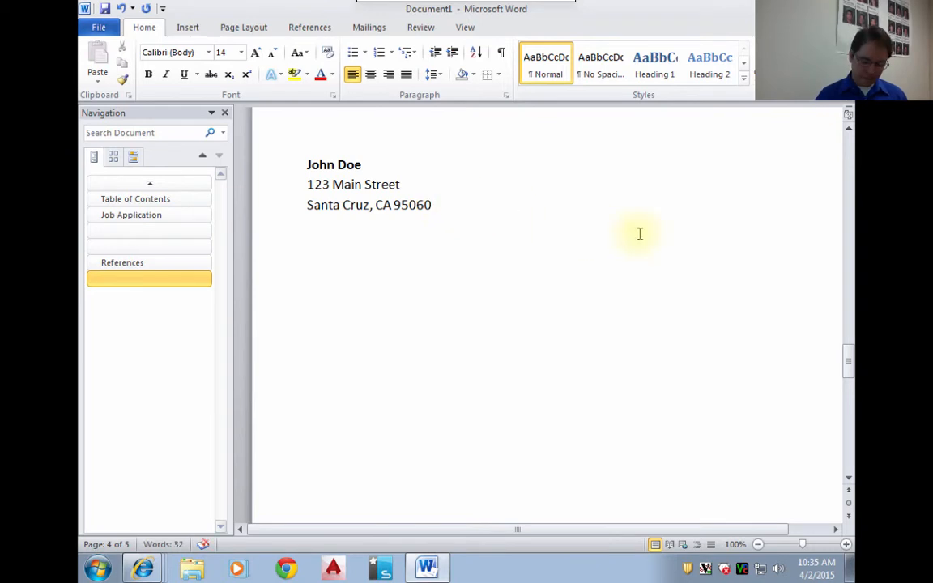
{"action": "key", "text": "Return"}
{"action": "key", "text": "Return"}
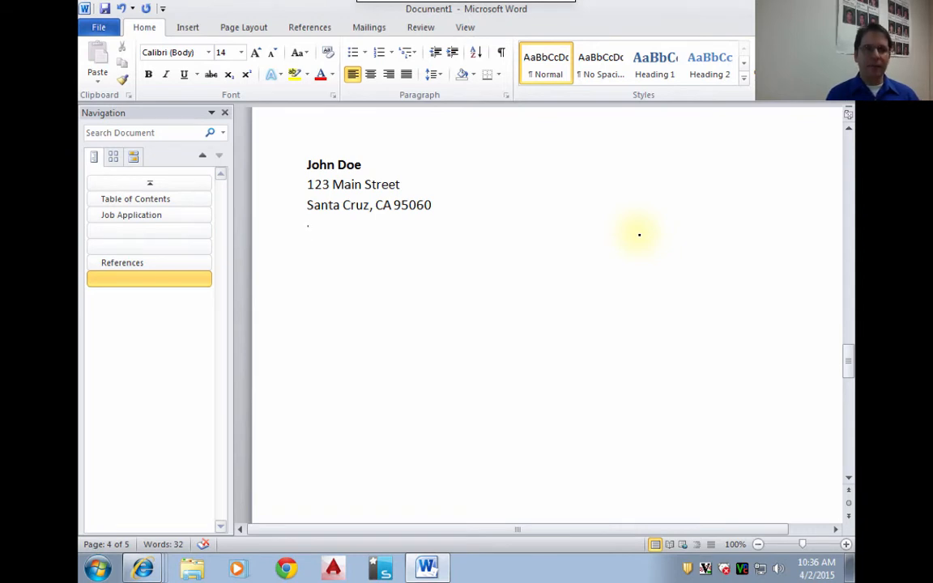
{"action": "type", "text": "Phone:"}
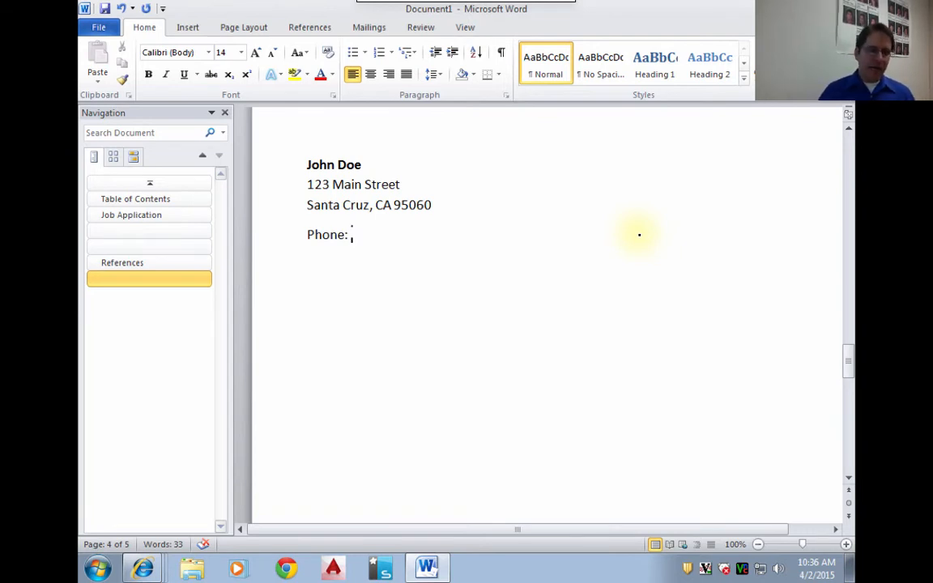
{"action": "type", "text": "("}
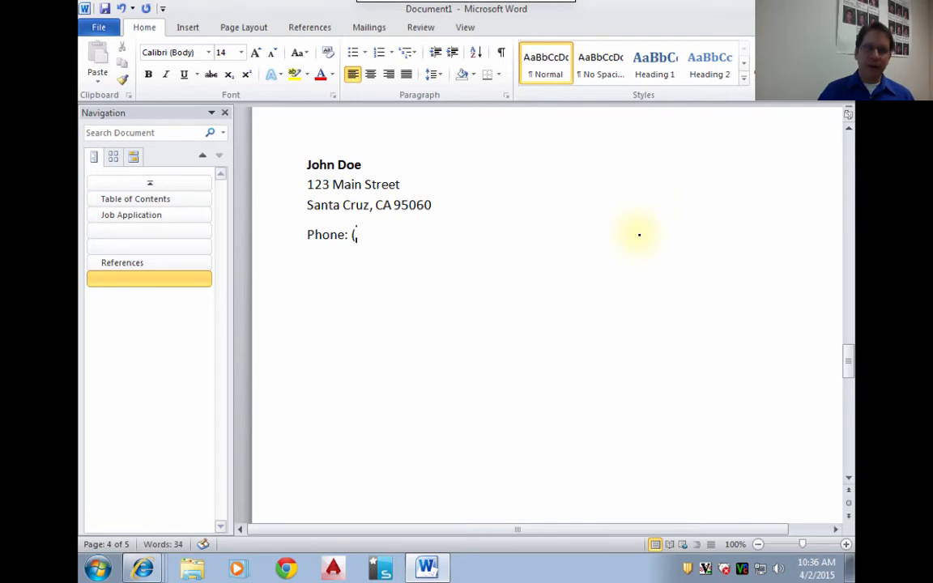
{"action": "type", "text": "831)"}
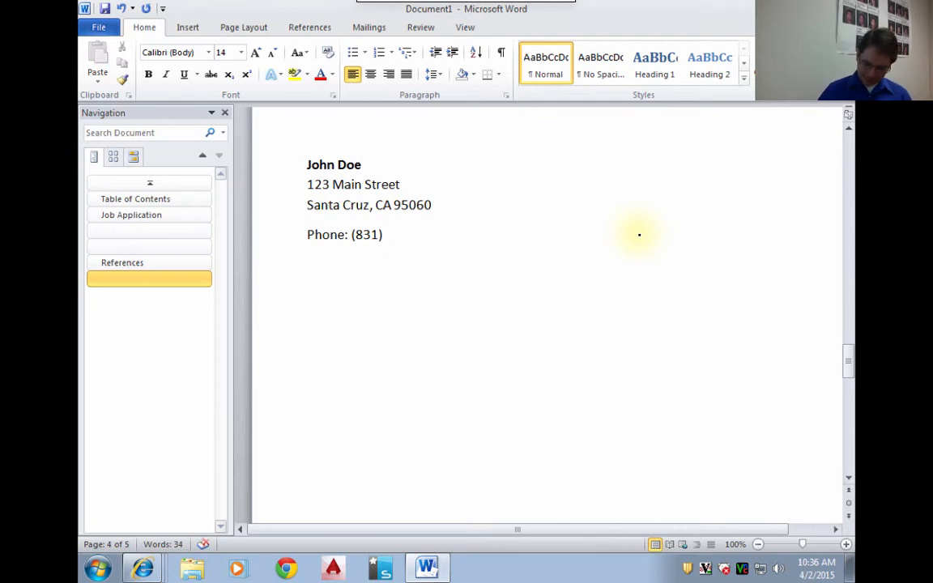
{"action": "type", "text": " 555-1212"}
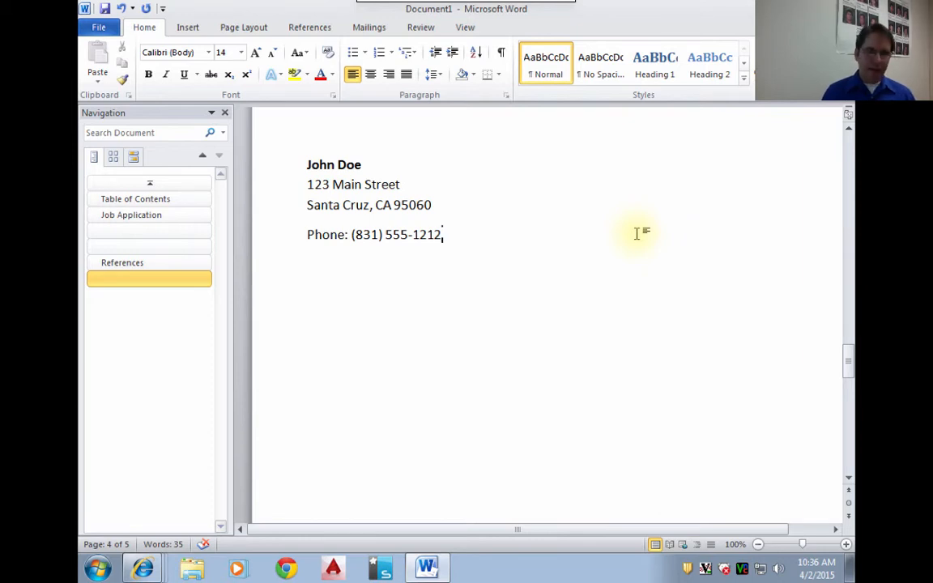
- Add a line break below the phone number and enter the label "eMail:" followed by the reference's e-mail address
{"action": "key", "text": "Return"}
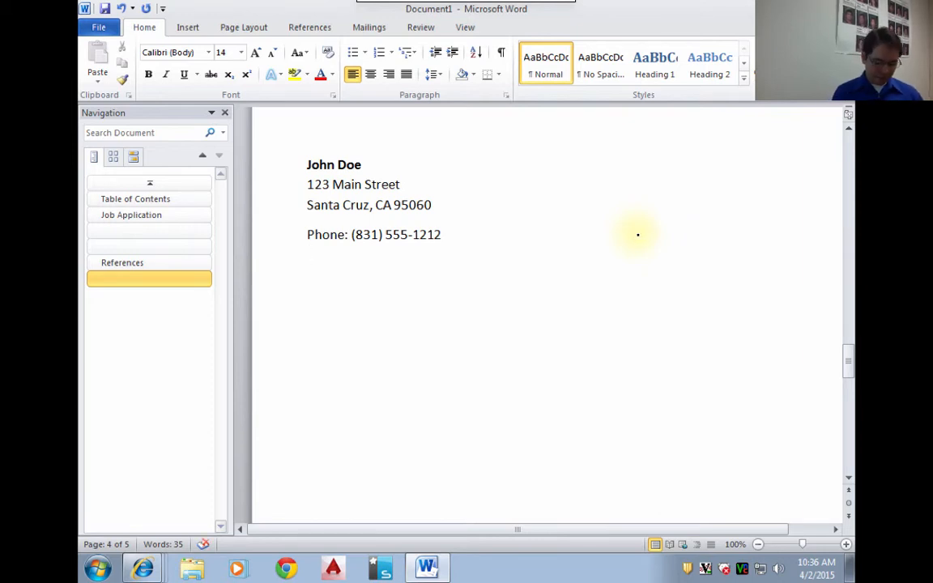
{"action": "type", "text": "eMail:"}
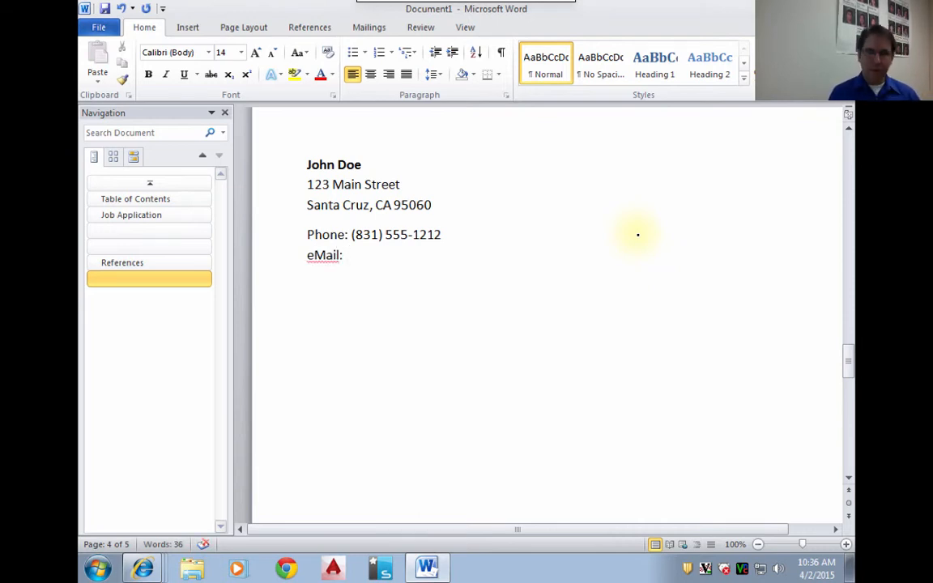
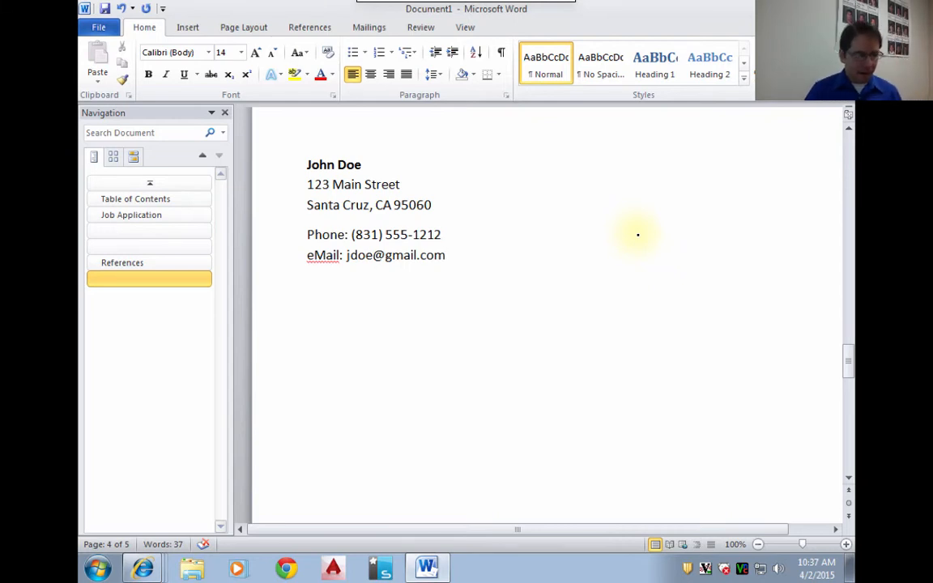
- Start a new paragraph below the reference's e-mail line and enter "Owner, Doe's Strawberries"
{"action": "key", "text": "Return"}
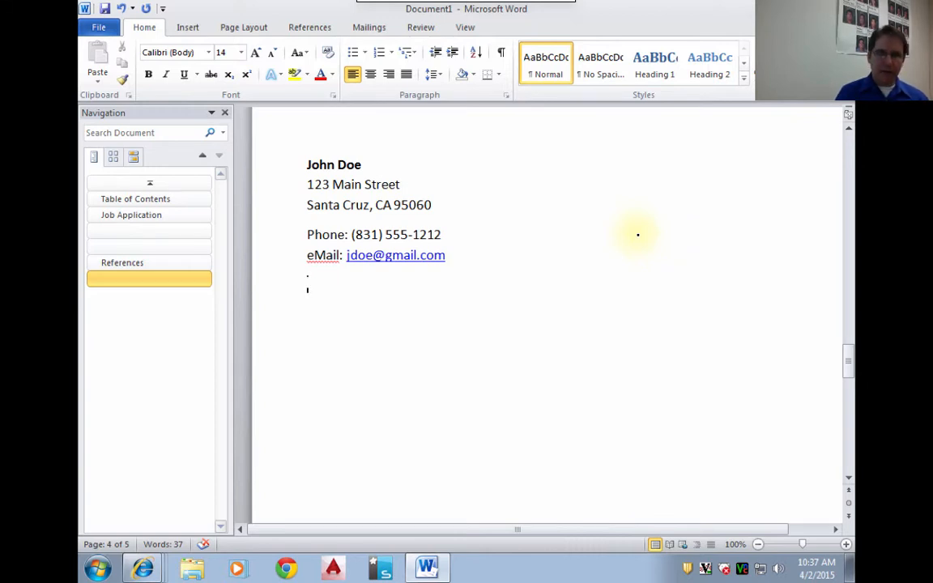
{"action": "type", "text": "Own"}
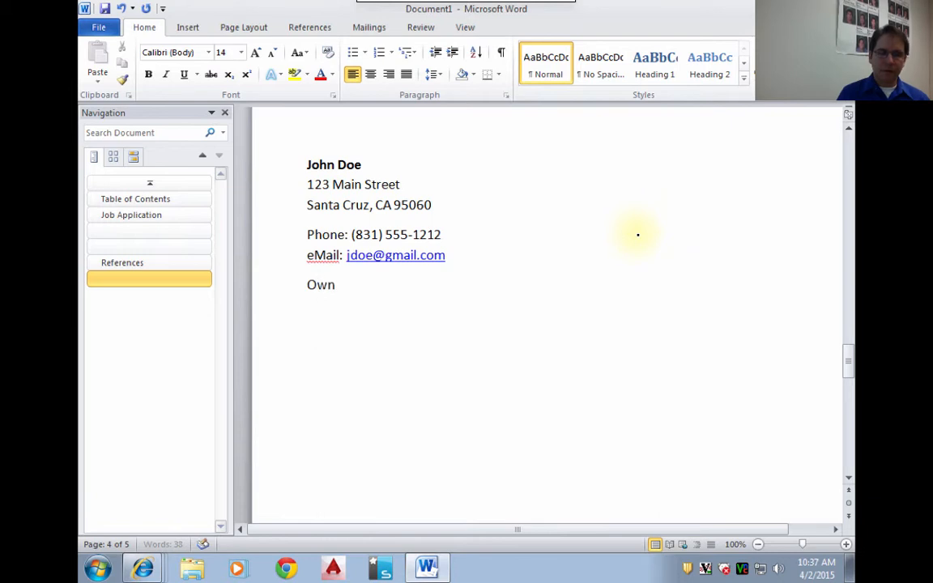
{"action": "type", "text": "er,"}
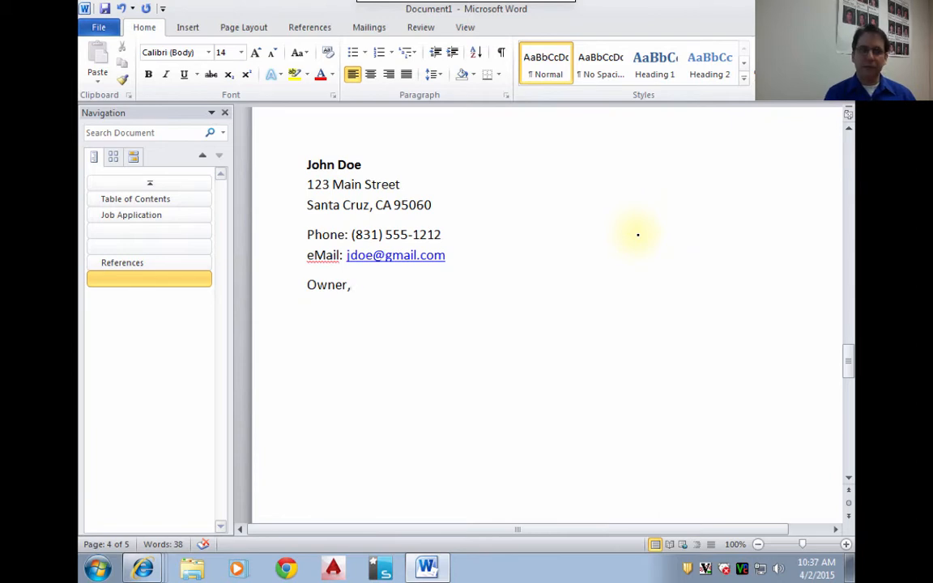
{"action": "type", "text": "Doe's"}
{"action": "key", "text": "BackSpace"}
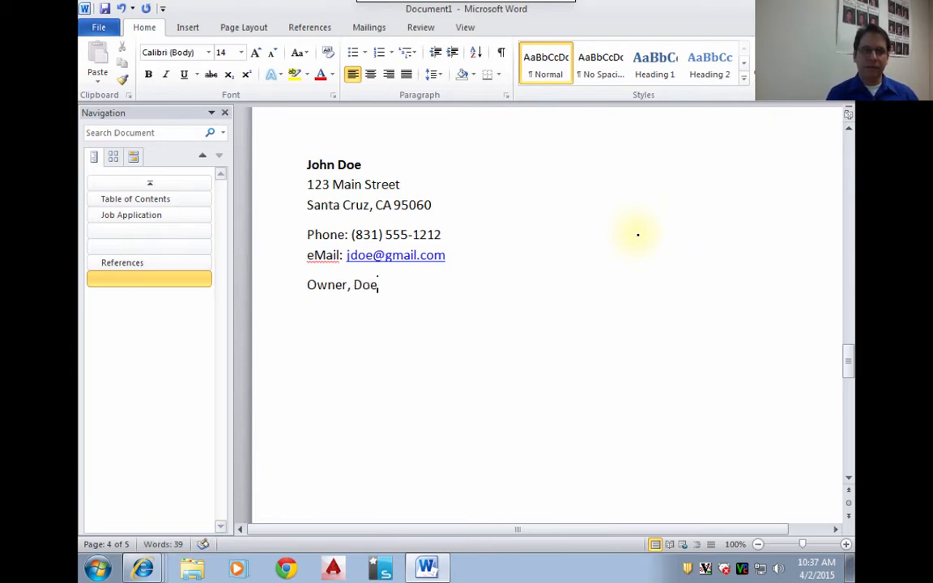
{"action": "type", "text": "s Stra"}
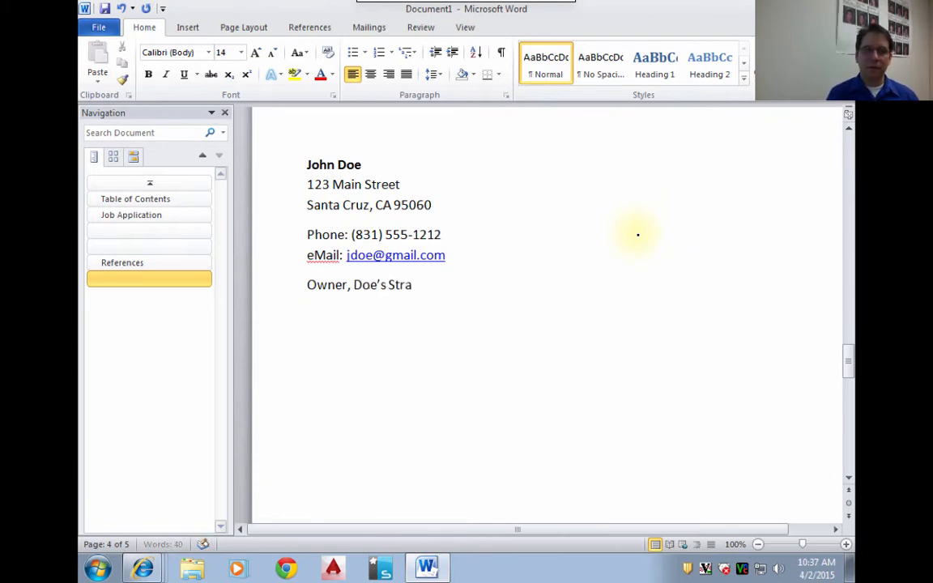
{"action": "type", "text": "wberries"}
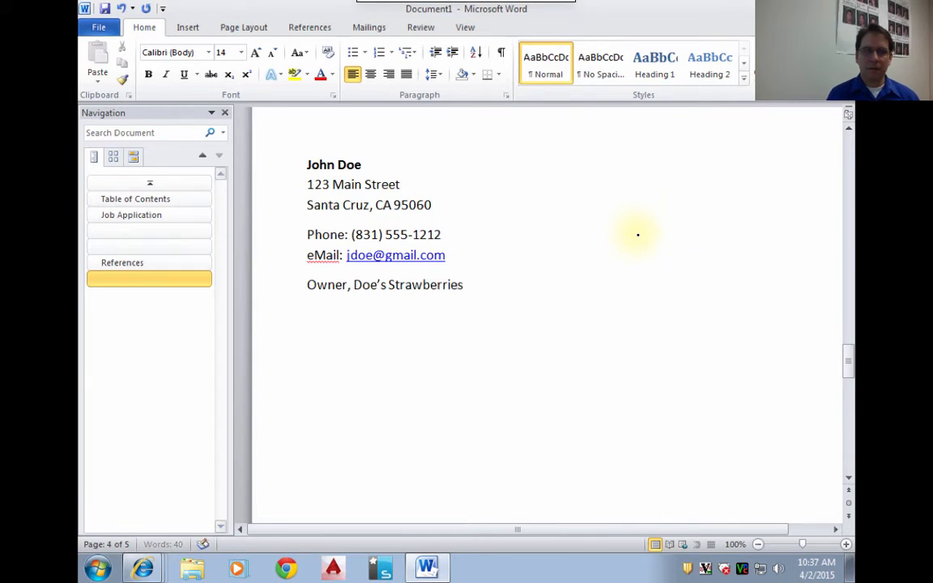
{"action": "type", "text": ","}
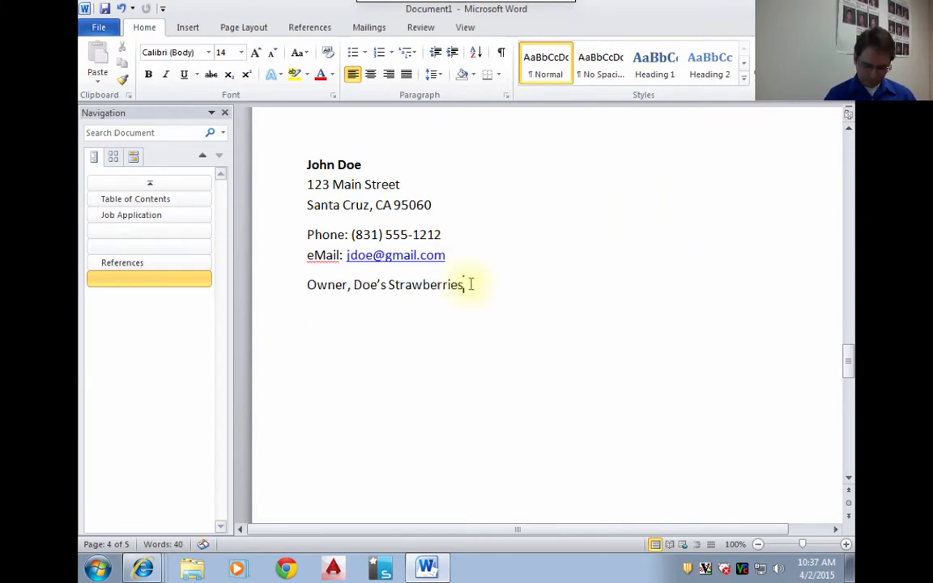
{"action": "key", "text": "BackSpace"}
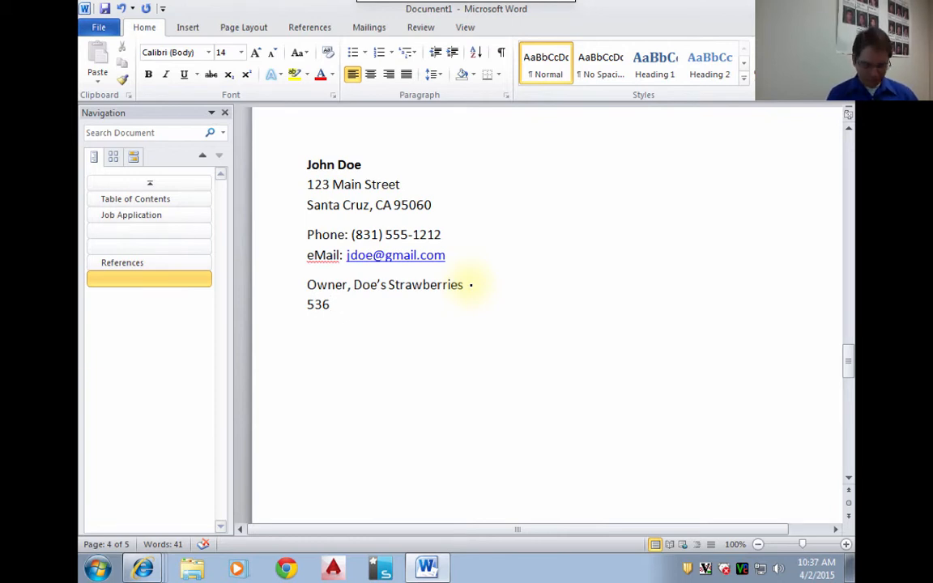
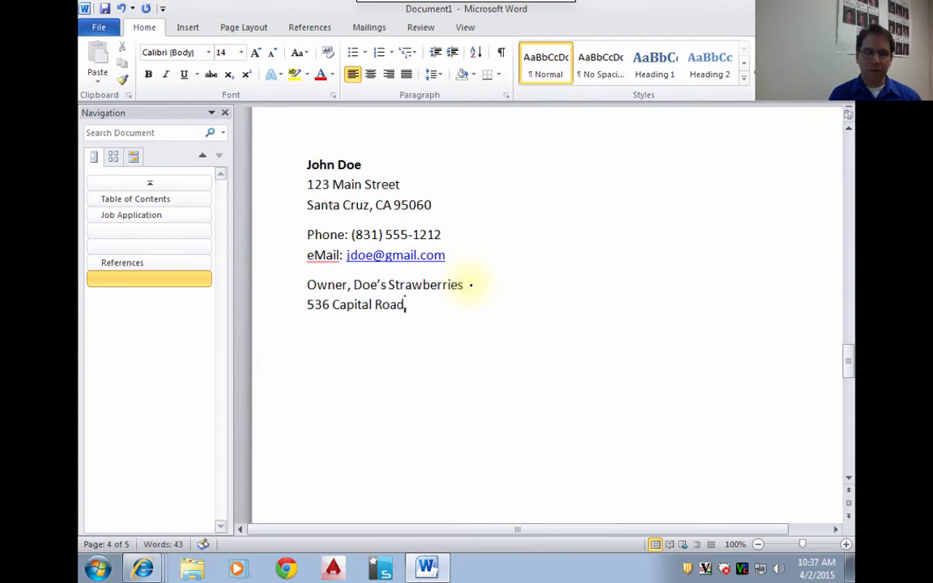
- Add the business's street address and its city, state and ZIP code on two lines below the "Owner, Doe's Strawberries" line
{"action": "key", "text": "Return"}
{"action": "type", "text": "Watsonville,"}
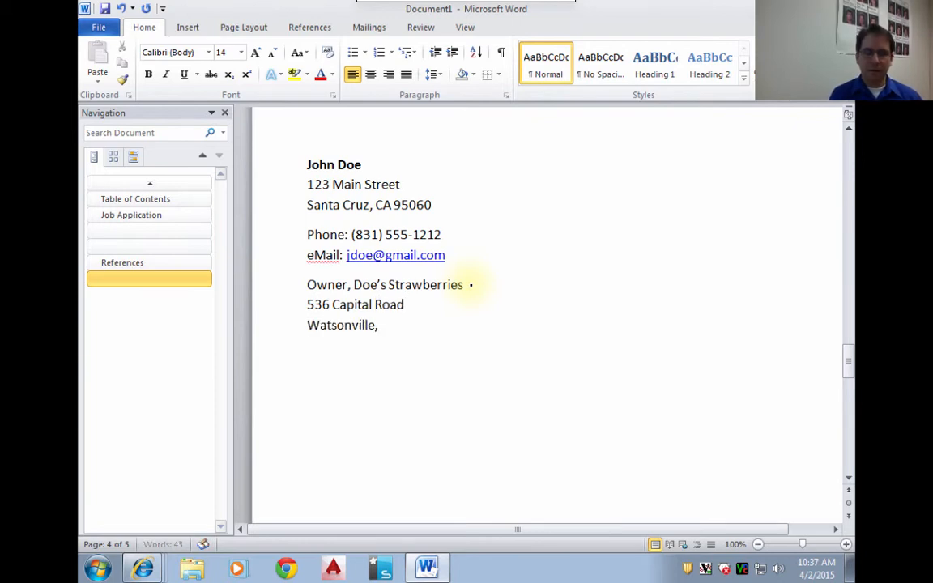
{"action": "type", "text": " CA 95076"}
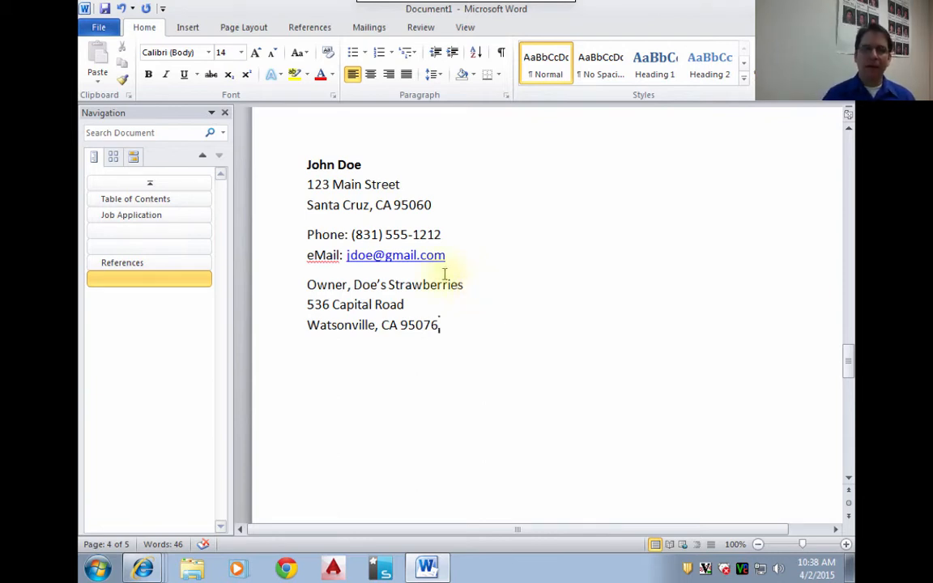
- Delete the two business address lines below "Owner, Doe's Strawberries"
{"action": "left_click_drag", "start_coordinate": [441, 327], "coordinate": [261, 300]}
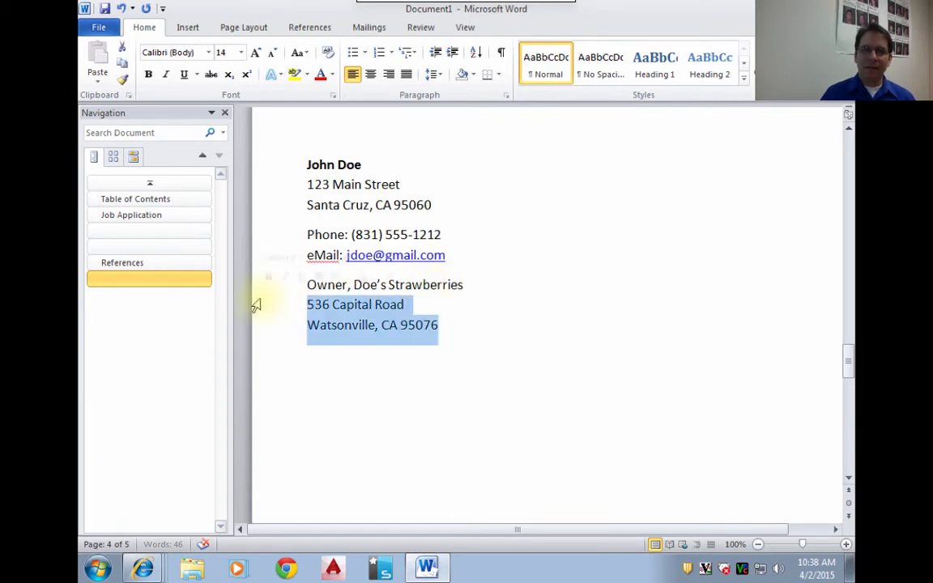
{"action": "left_click", "coordinate": [460, 321]}
{"action": "left_click_drag", "start_coordinate": [460, 321], "coordinate": [295, 304]}
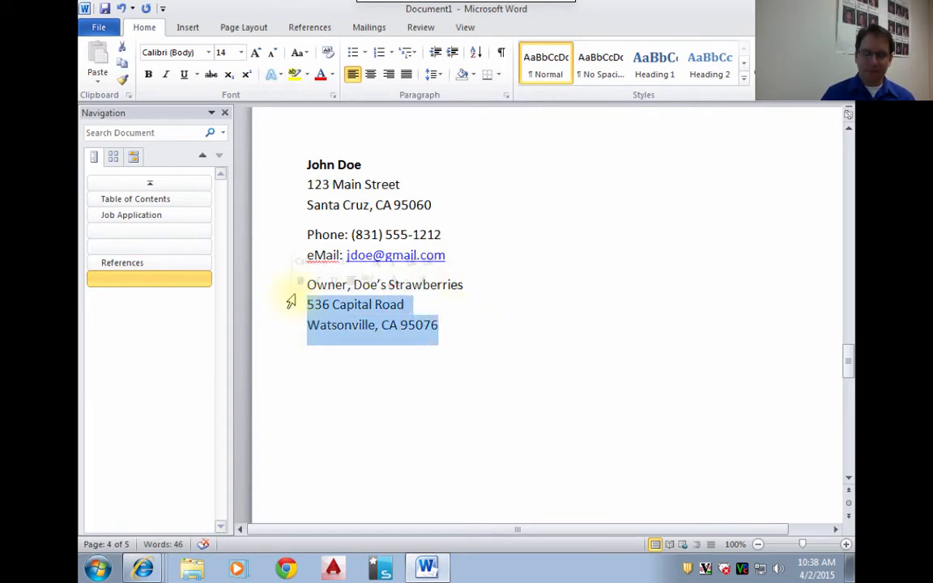
{"action": "key", "text": "Delete"}
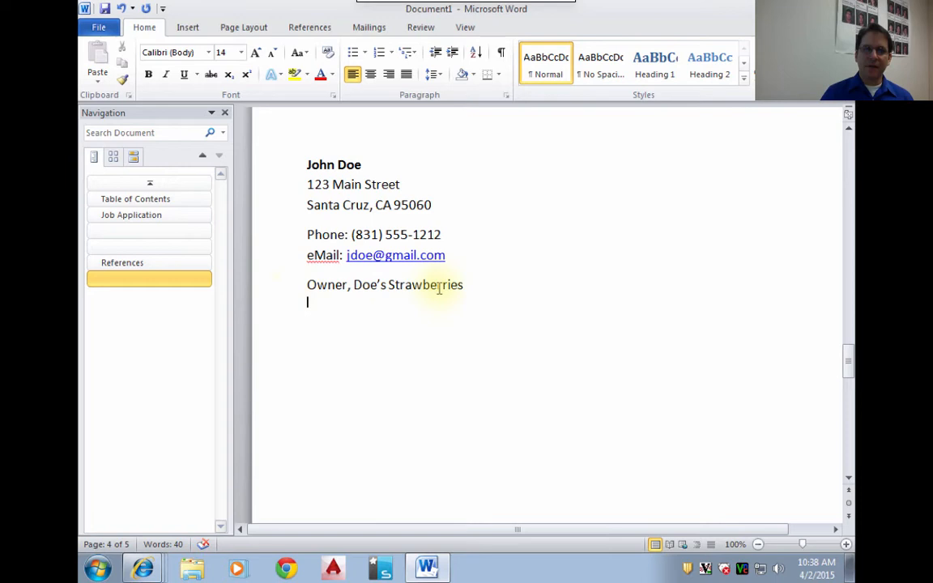
- Move the "Owner, Doe's Strawberries" line up so it sits directly below the reference's name, without an extra blank line
{"action": "left_click", "coordinate": [269, 289]}
{"action": "key", "text": "ctrl+c"}
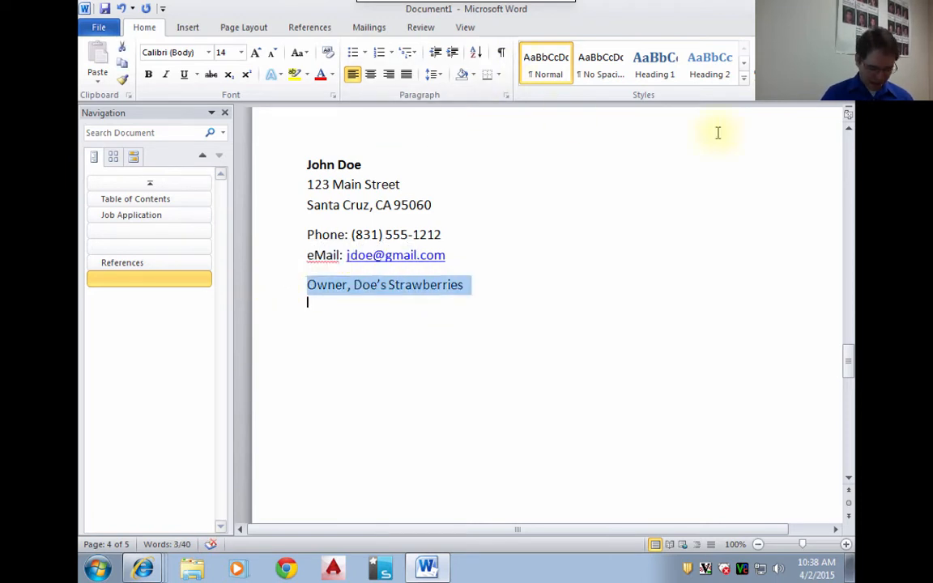
{"action": "key", "text": "Delete"}
{"action": "left_click", "coordinate": [400, 167]}
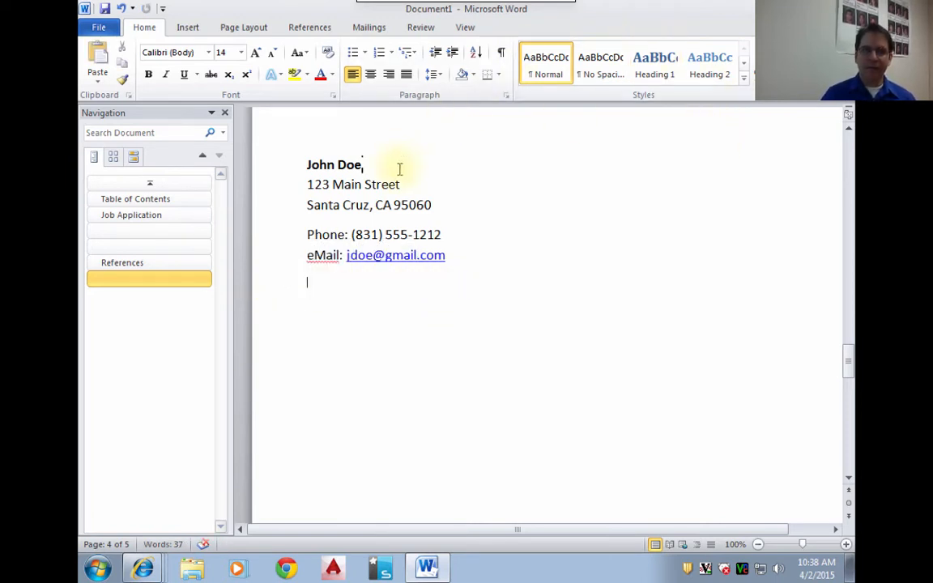
{"action": "key", "text": "Return"}
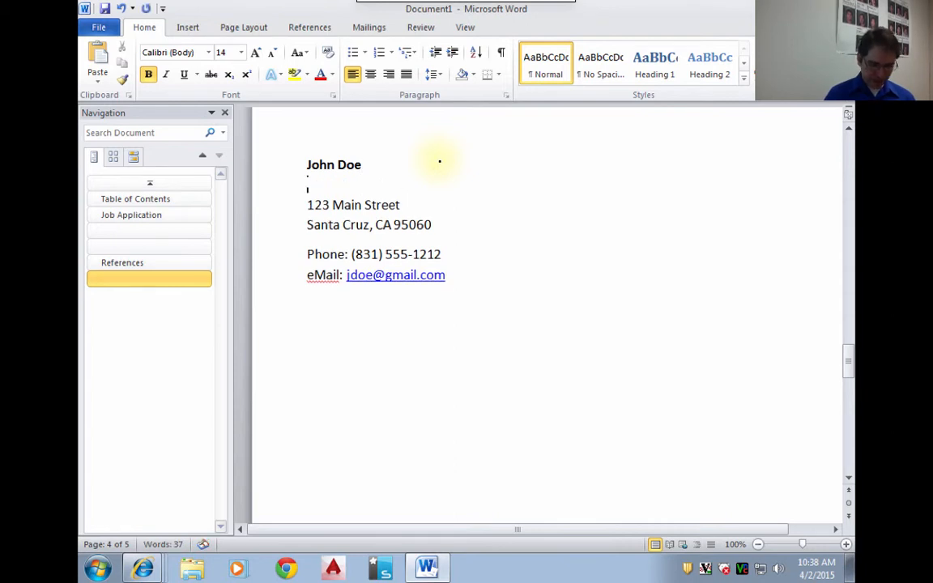
{"action": "key", "text": "ctrl+v"}
{"action": "key", "text": "Delete"}
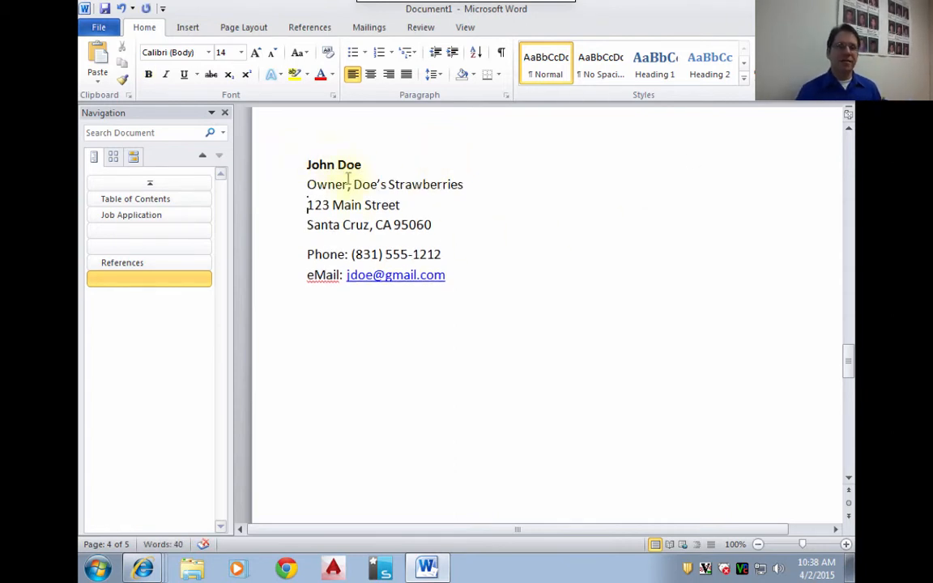
- Copy the whole reference contact block and paste two copies below it, leaving blank space between the entries
{"action": "left_click", "coordinate": [482, 329]}
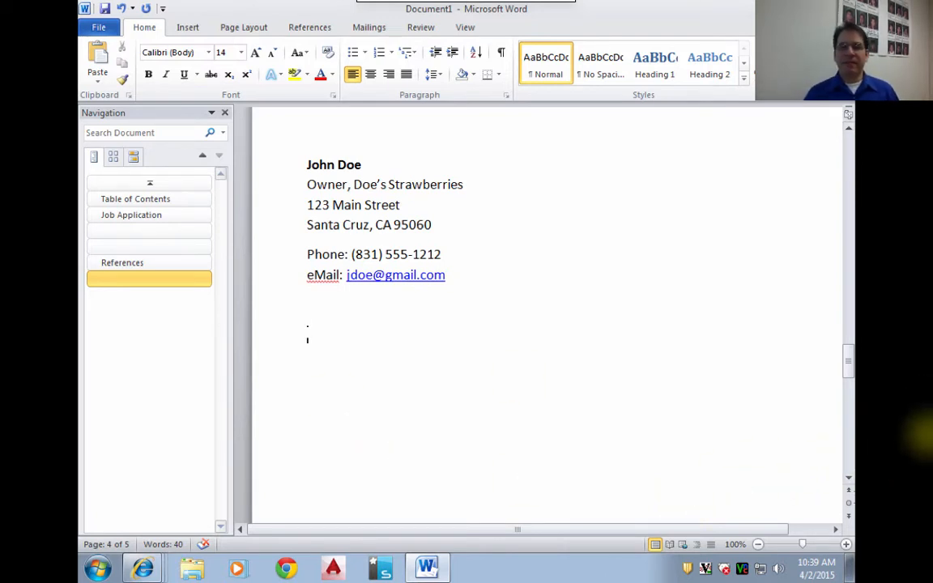
{"action": "left_click_drag", "start_coordinate": [474, 273], "coordinate": [239, 173]}
{"action": "key", "text": "ctrl+c"}
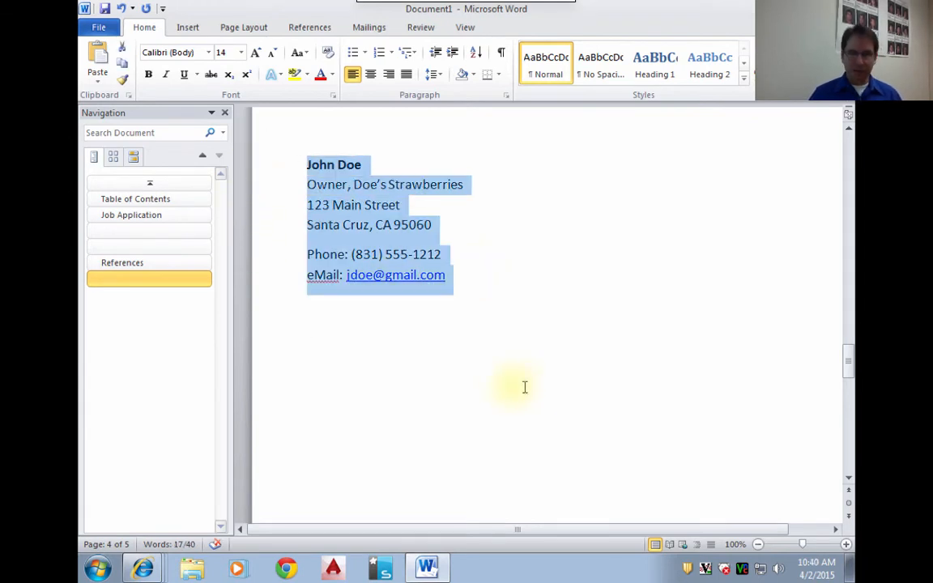
{"action": "double_click", "coordinate": [504, 386]}
{"action": "left_click", "coordinate": [378, 333]}
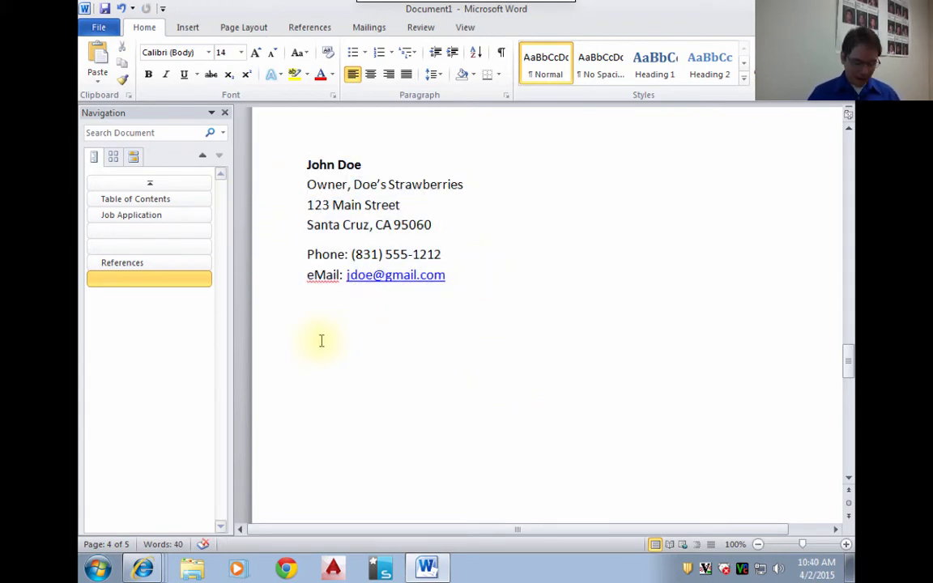
{"action": "key", "text": "ctrl+v"}
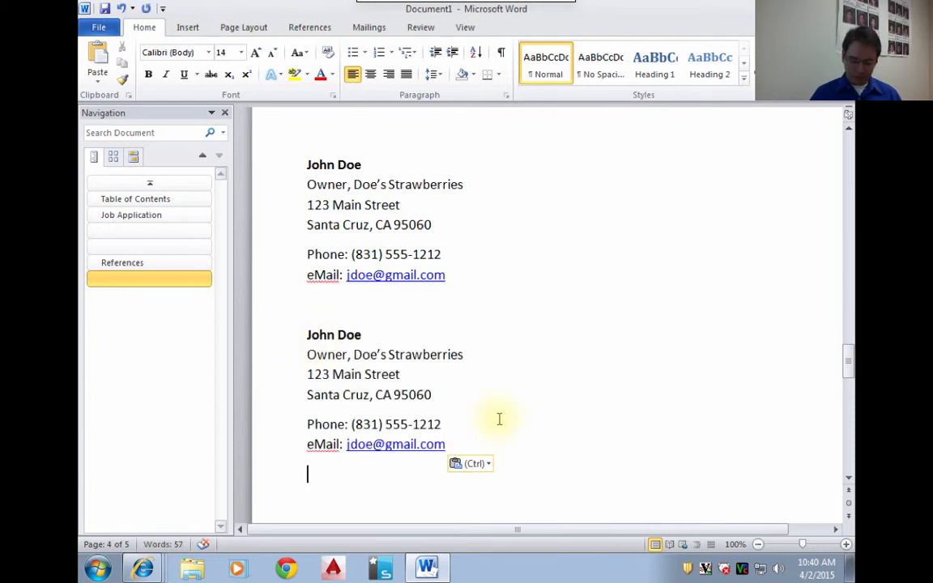
{"action": "key", "text": "ctrl+v"}
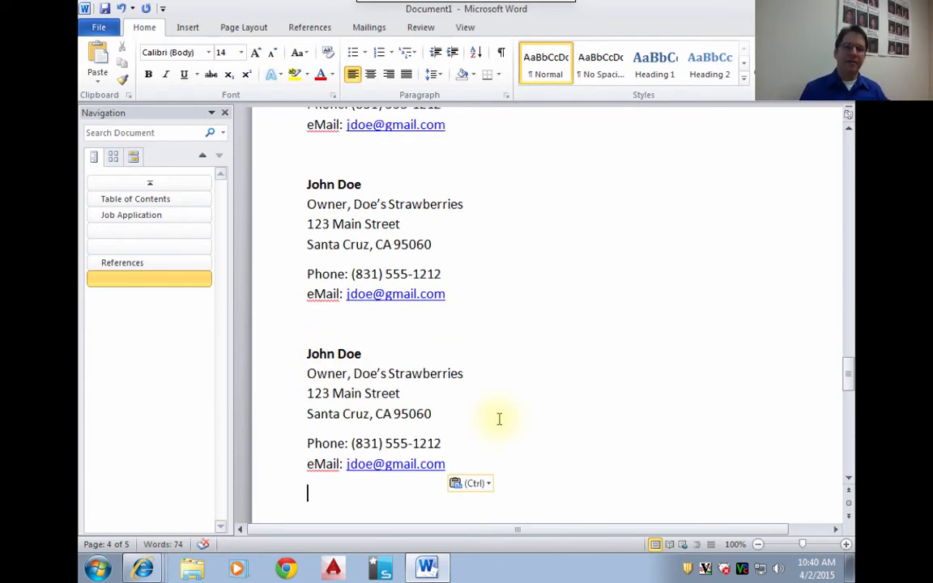
- Insert a page break below the third reference contact block
{"action": "scroll", "coordinate": [484, 407], "scroll_direction": "down", "scroll_amount": 3}
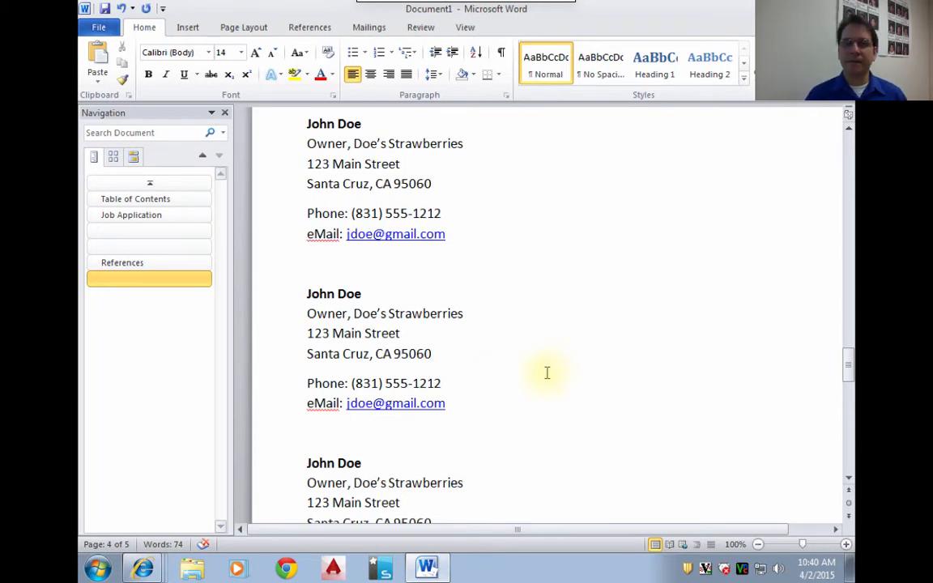
{"action": "key", "text": "ctrl+v"}
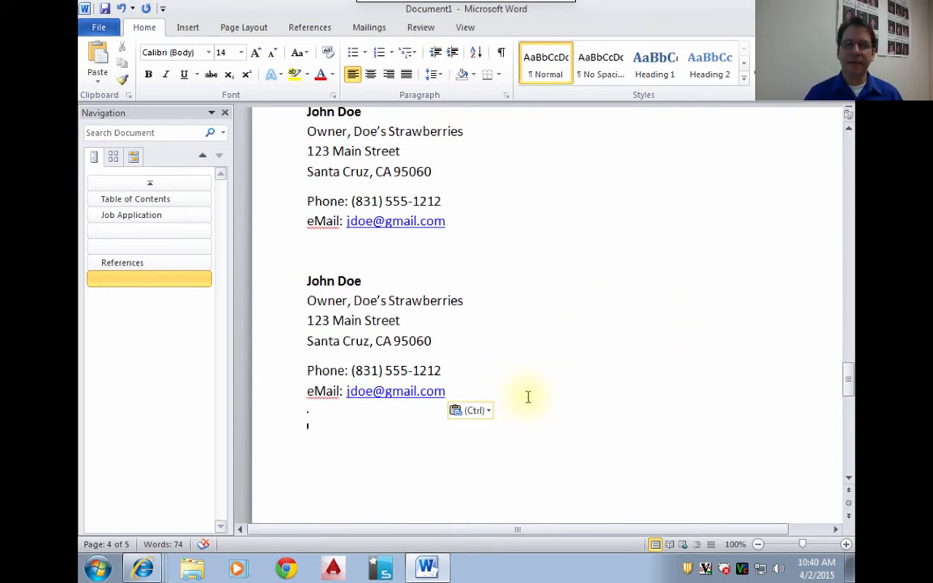
{"action": "left_click", "coordinate": [532, 393]}
{"action": "left_click", "coordinate": [508, 443]}
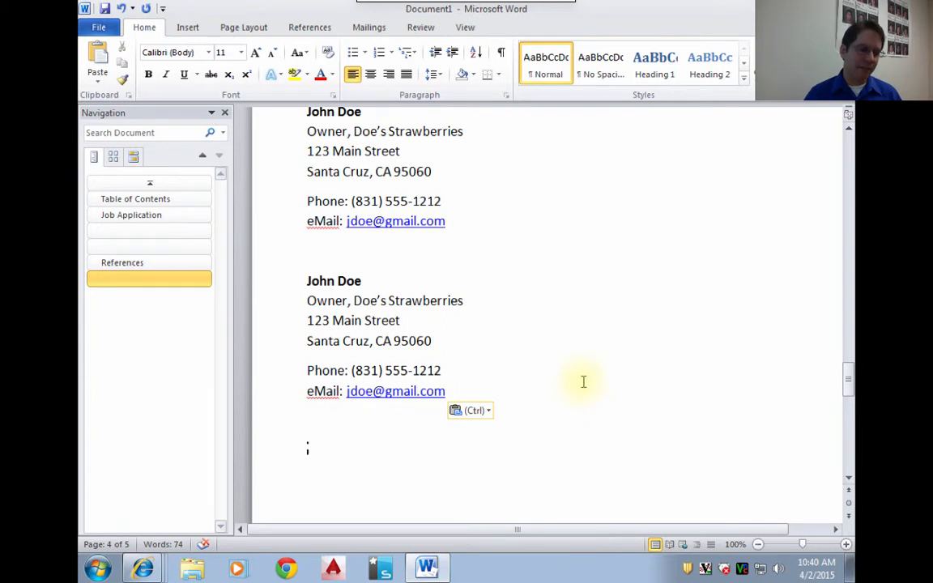
{"action": "left_click", "coordinate": [185, 29]}
{"action": "left_click", "coordinate": [114, 81]}
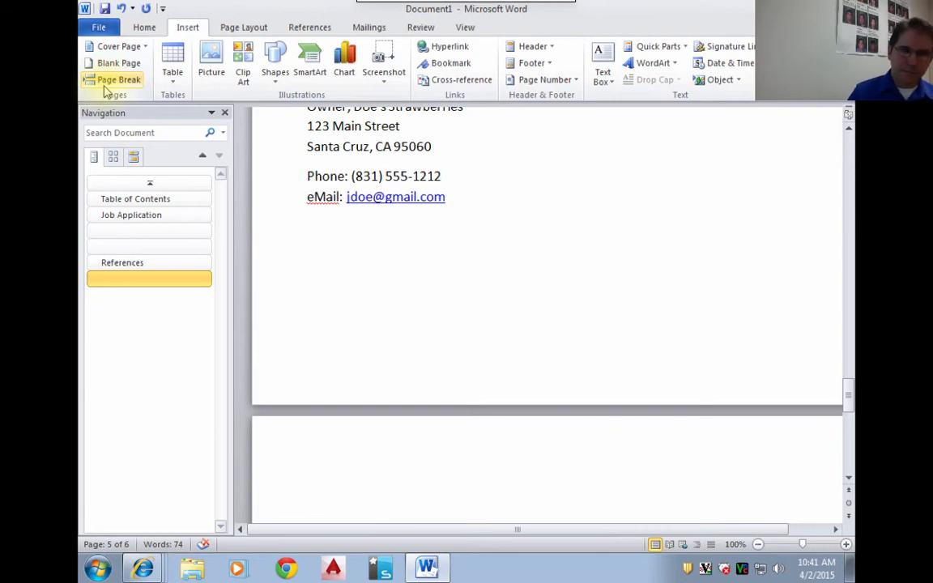
{"action": "left_click", "coordinate": [104, 85]}
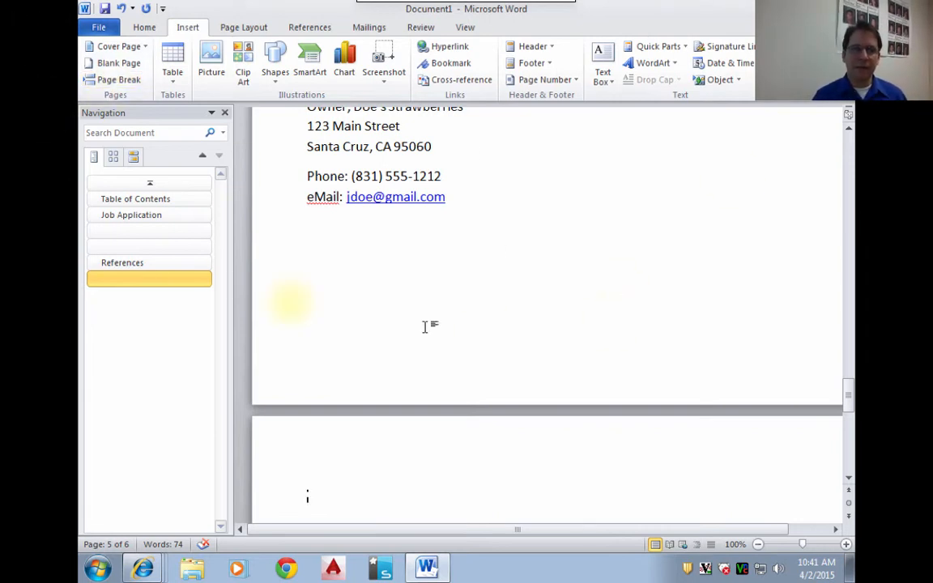
- Insert a page break directly before the "Job Application" heading, after the Table of Contents page
{"action": "left_click", "coordinate": [114, 202]}
{"action": "scroll", "coordinate": [470, 361], "scroll_direction": "down", "scroll_amount": 1}
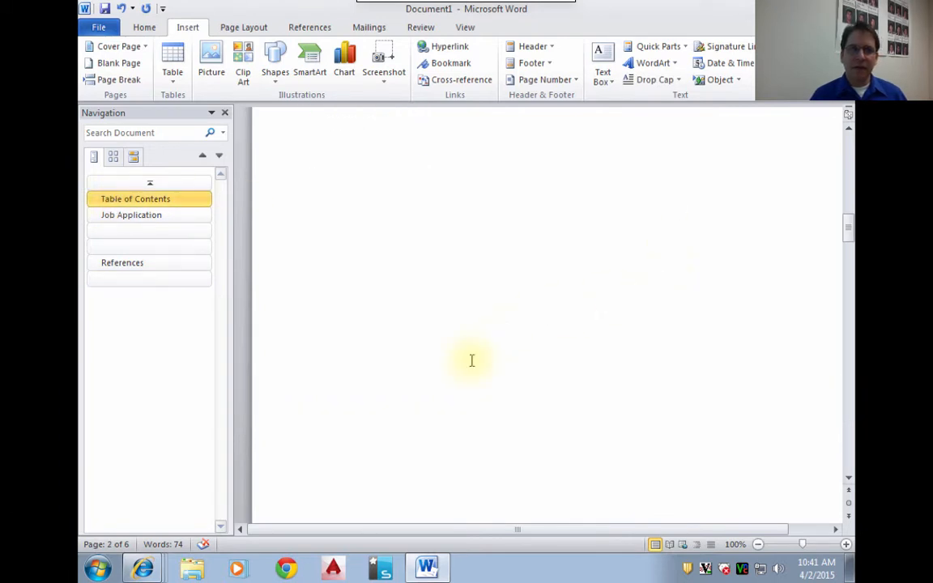
{"action": "scroll", "coordinate": [472, 358], "scroll_direction": "up", "scroll_amount": 8}
{"action": "scroll", "coordinate": [471, 358], "scroll_direction": "down", "scroll_amount": 9}
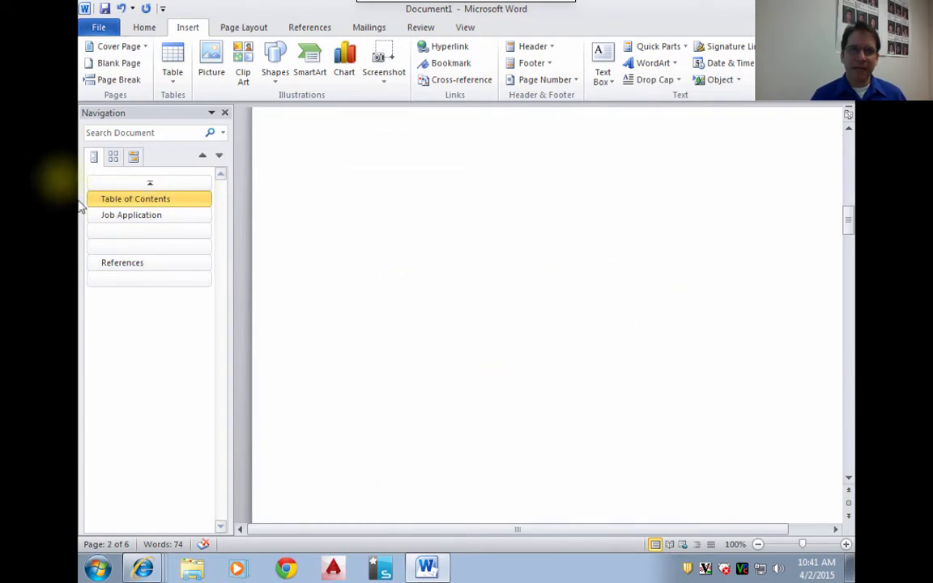
{"action": "scroll", "coordinate": [483, 346], "scroll_direction": "down", "scroll_amount": 5}
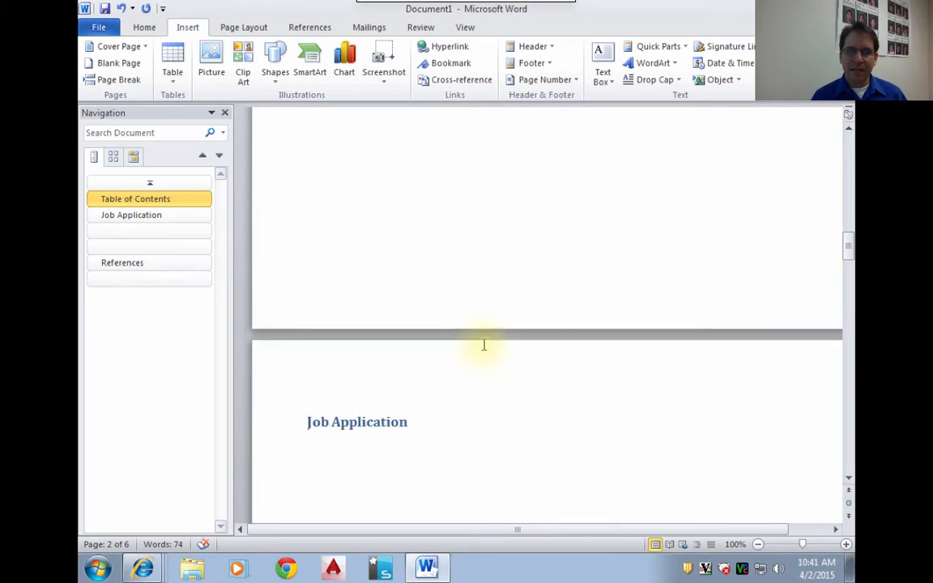
{"action": "scroll", "coordinate": [483, 345], "scroll_direction": "down", "scroll_amount": 1}
{"action": "left_click", "coordinate": [293, 384]}
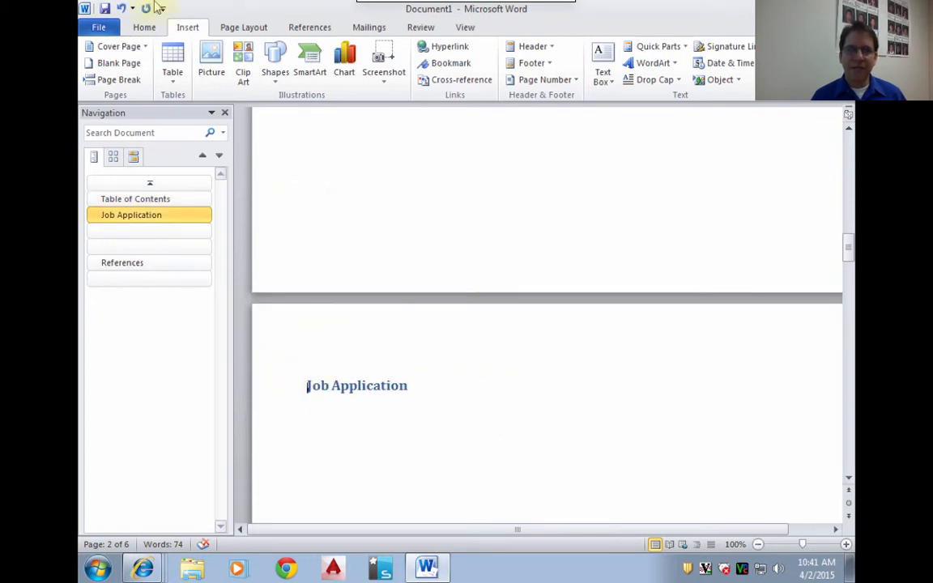
{"action": "left_click", "coordinate": [114, 80]}
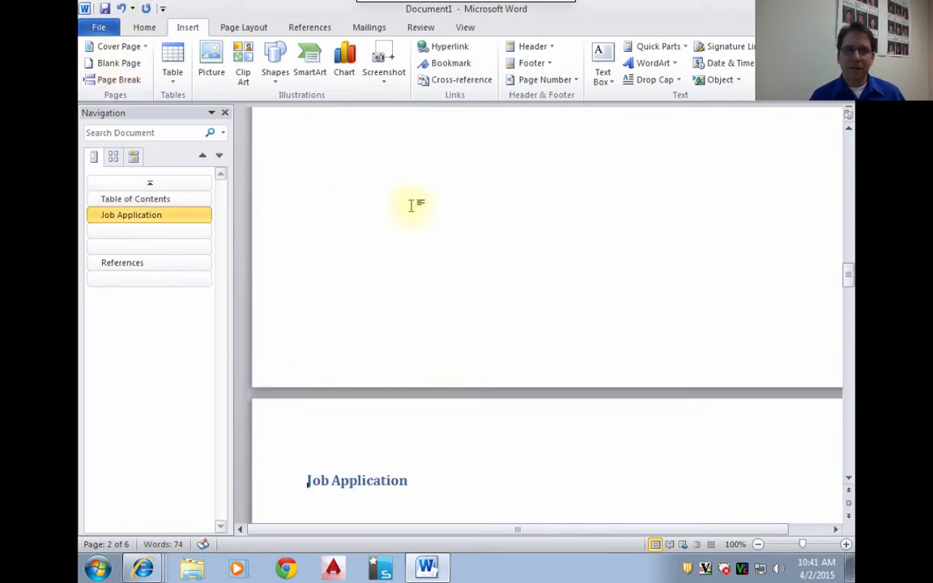
{"action": "scroll", "coordinate": [412, 206], "scroll_direction": "down", "scroll_amount": 2}
{"action": "scroll", "coordinate": [412, 209], "scroll_direction": "up", "scroll_amount": 18}
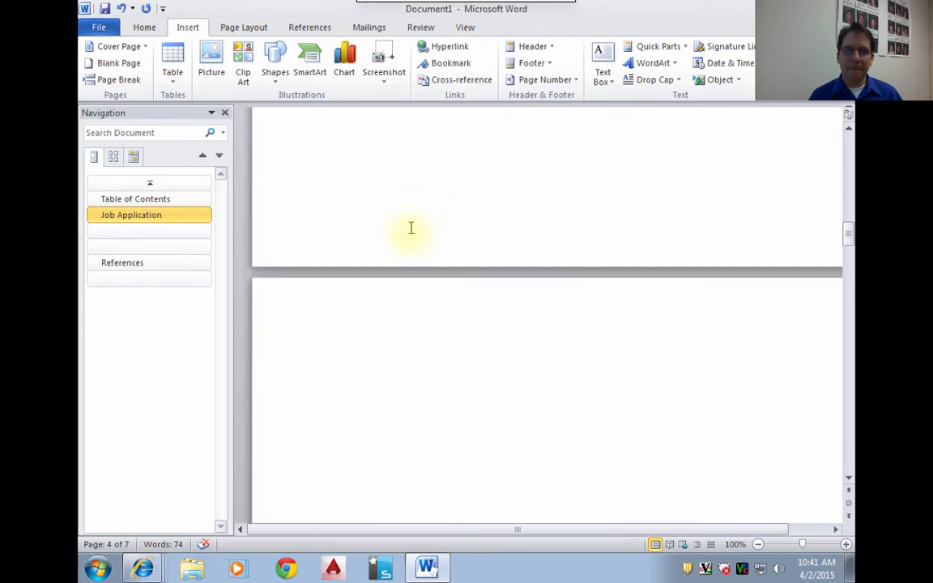
- Add a Heading 1 titled "Letter of Introduction" on the blank page before Job Application, followed by empty lines in Normal style
{"action": "left_click", "coordinate": [457, 333]}
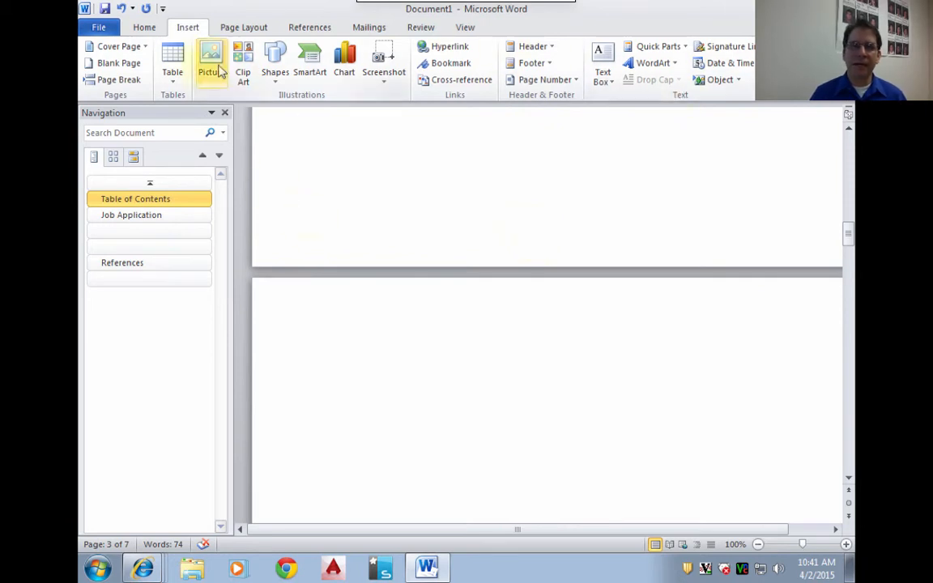
{"action": "left_click", "coordinate": [142, 28]}
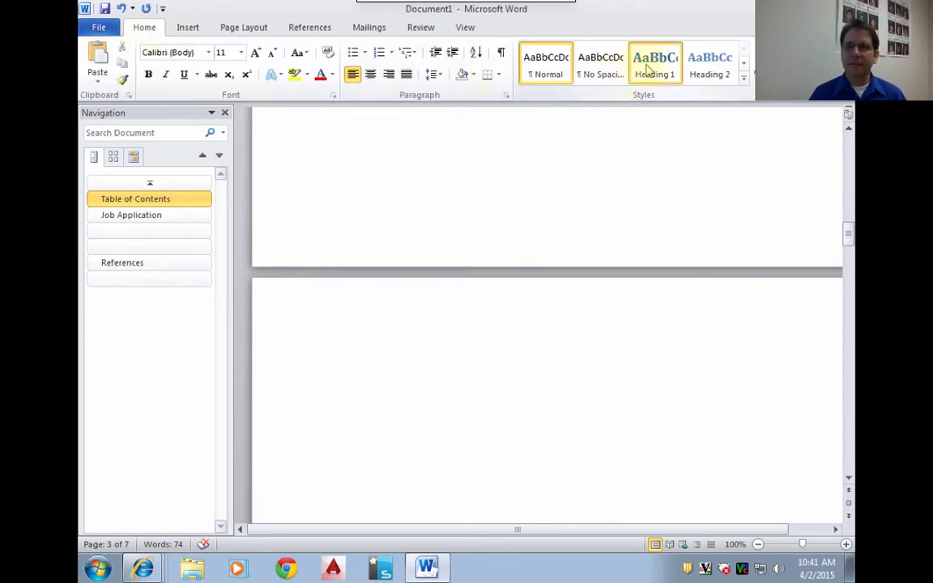
{"action": "left_click", "coordinate": [648, 71]}
{"action": "type", "text": "Let"}
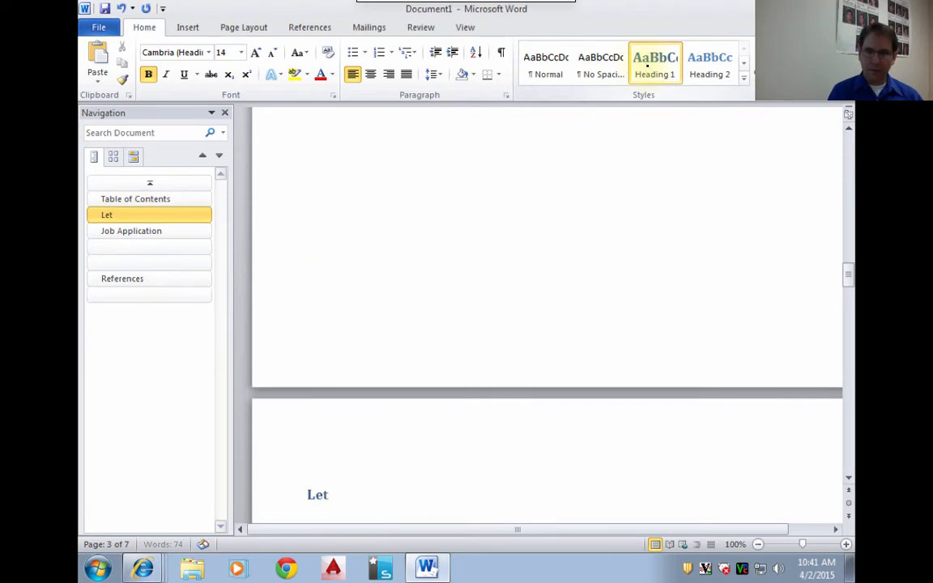
{"action": "type", "text": "ter of Introductio"}
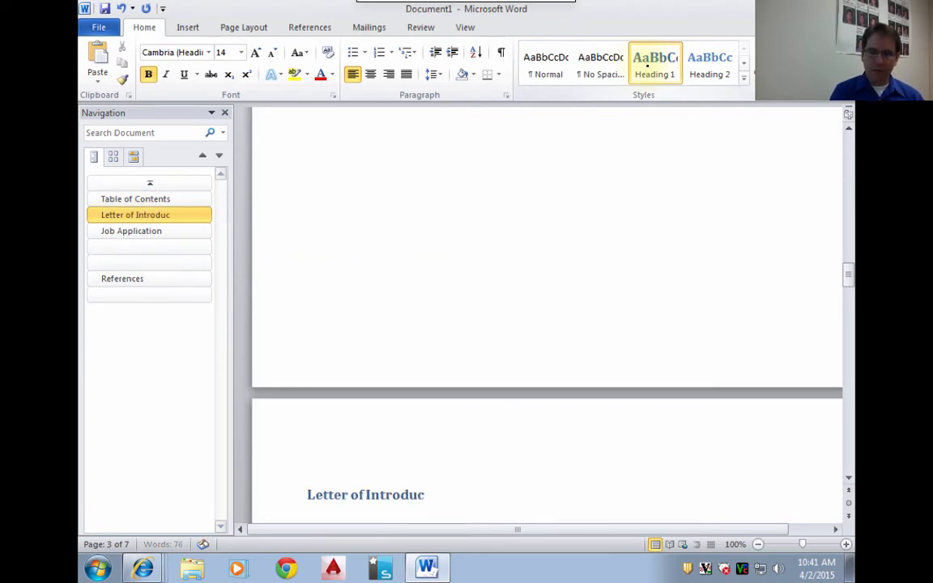
{"action": "key", "text": "BackSpace"}
{"action": "key", "text": "BackSpace"}
{"action": "key", "text": "BackSpace"}
{"action": "type", "text": "tion"}
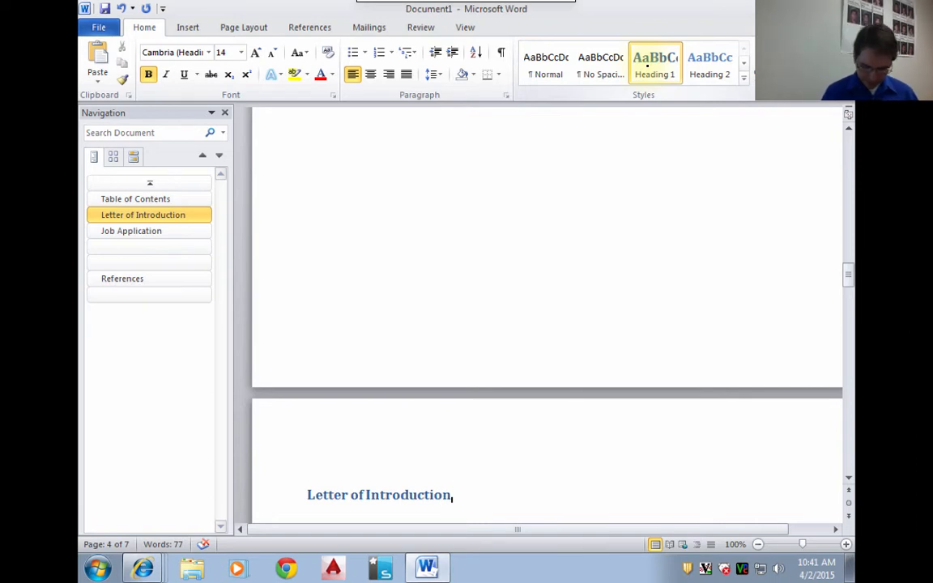
{"action": "key", "text": "Return"}
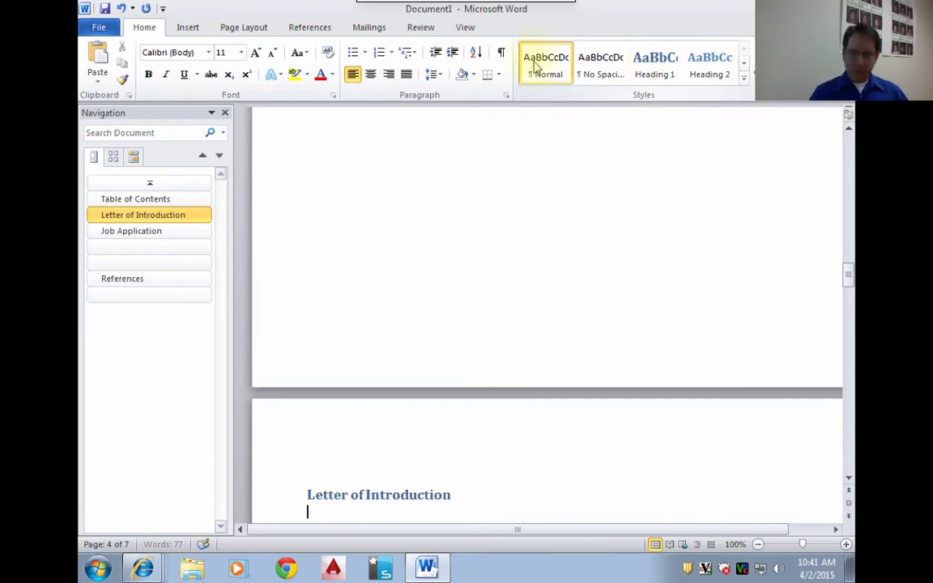
{"action": "key", "text": "Return"}
{"action": "key", "text": "Return"}
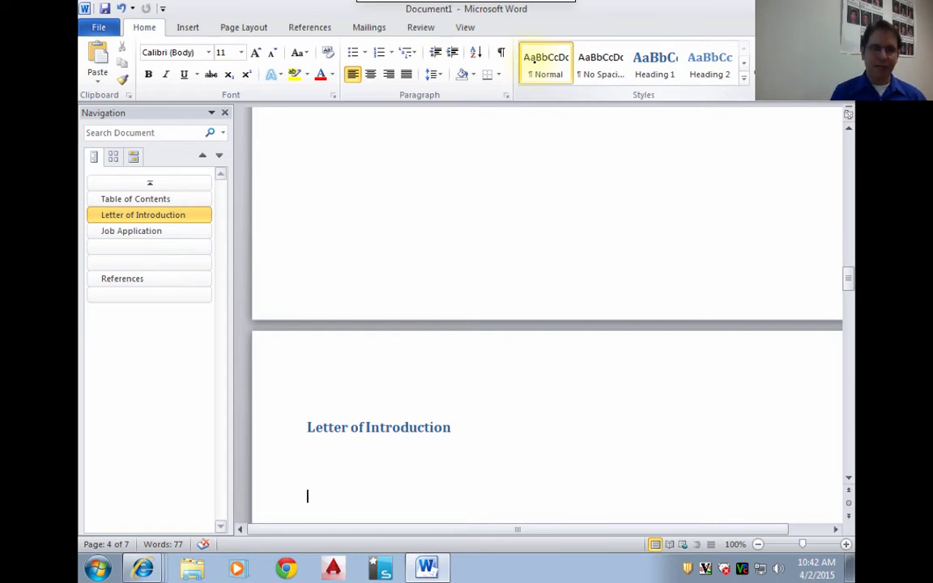
- Write "Your Name" below the Letter of Introduction heading, with the sender's street address and city, state and ZIP code on closely spaced lines beneath
{"action": "type", "text": "Your Name"}
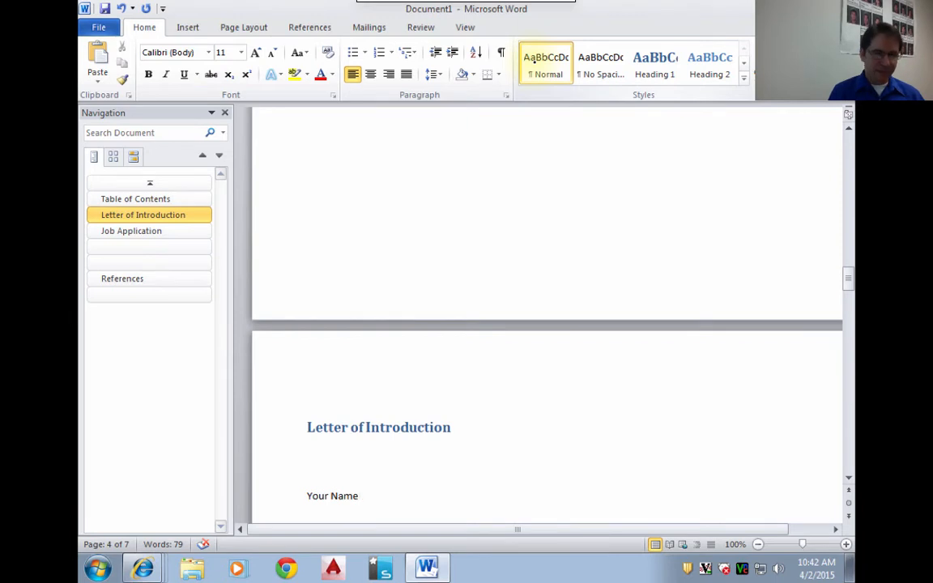
{"action": "key", "text": "Return"}
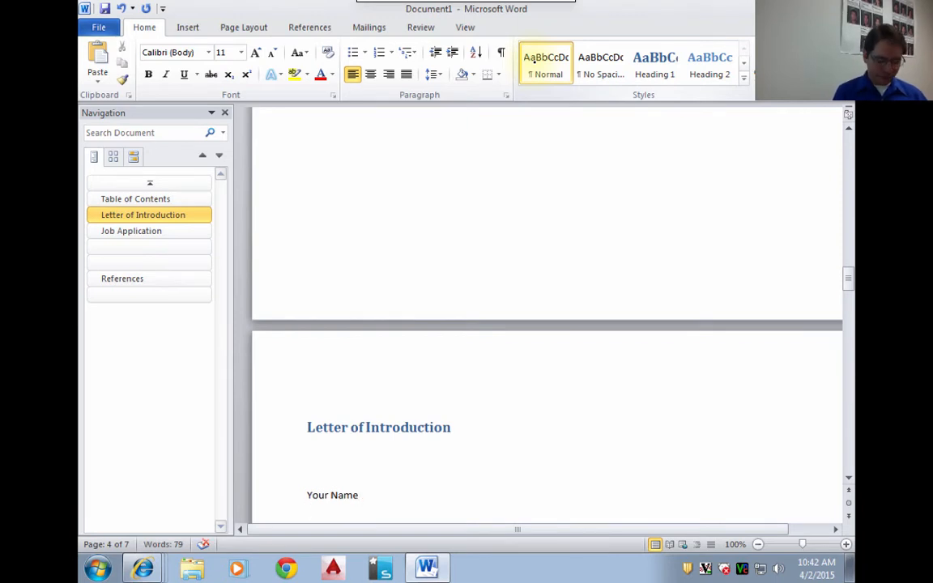
{"action": "type", "text": "12"}
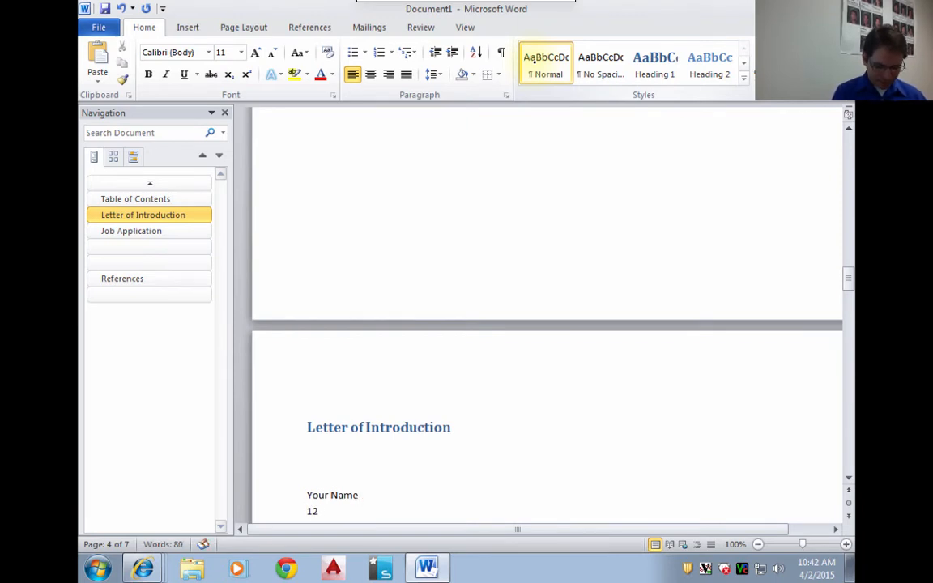
{"action": "type", "text": "3 Anystreet"}
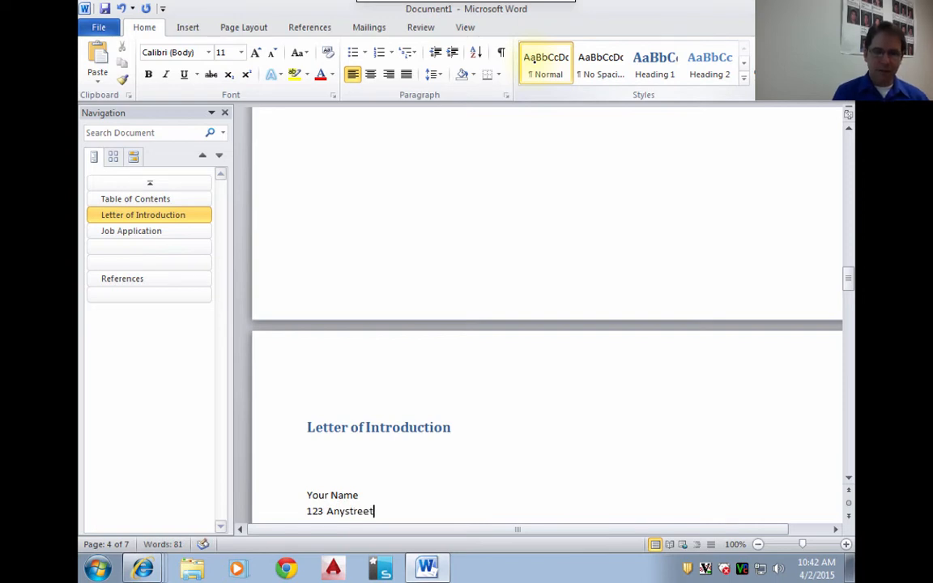
{"action": "key", "text": "Return"}
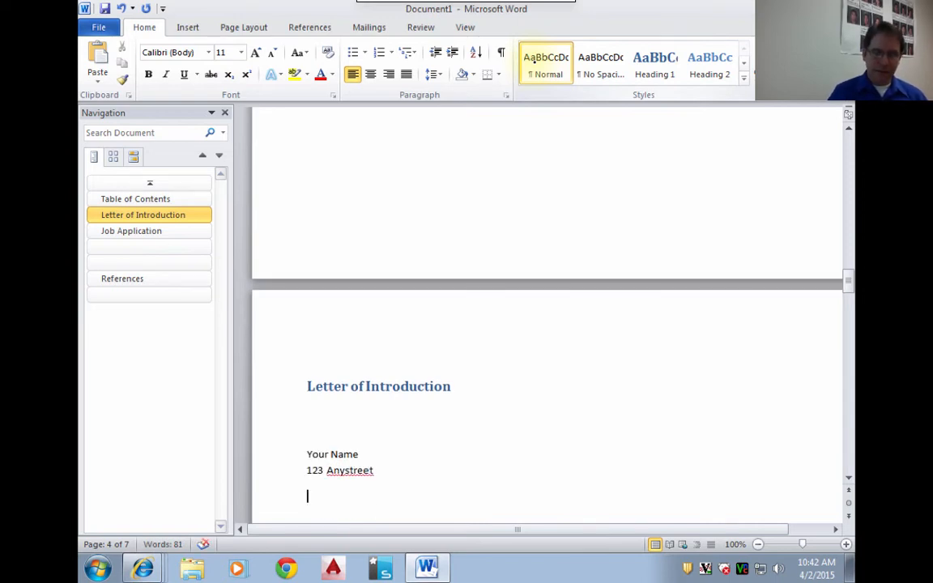
{"action": "type", "text": "W"}
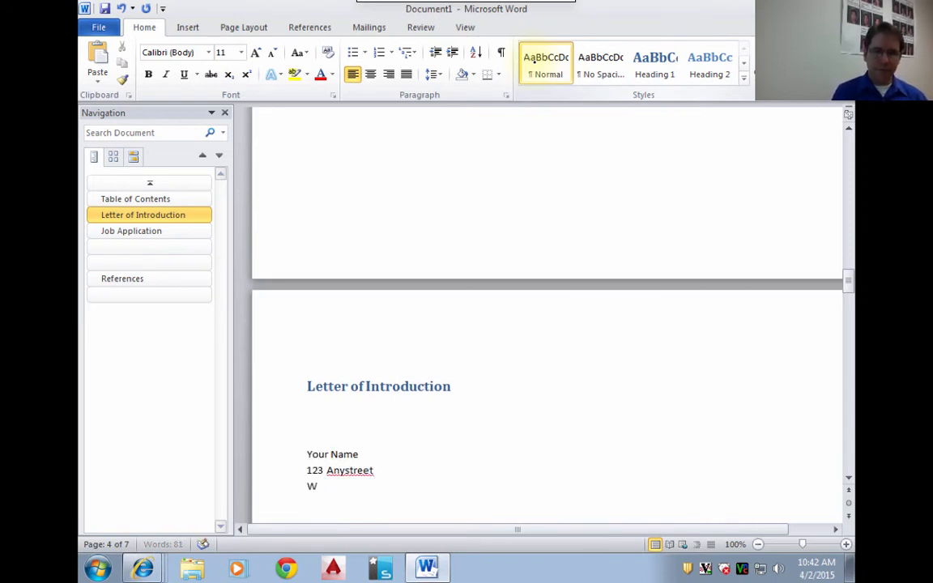
{"action": "type", "text": "atsonville, CA "}
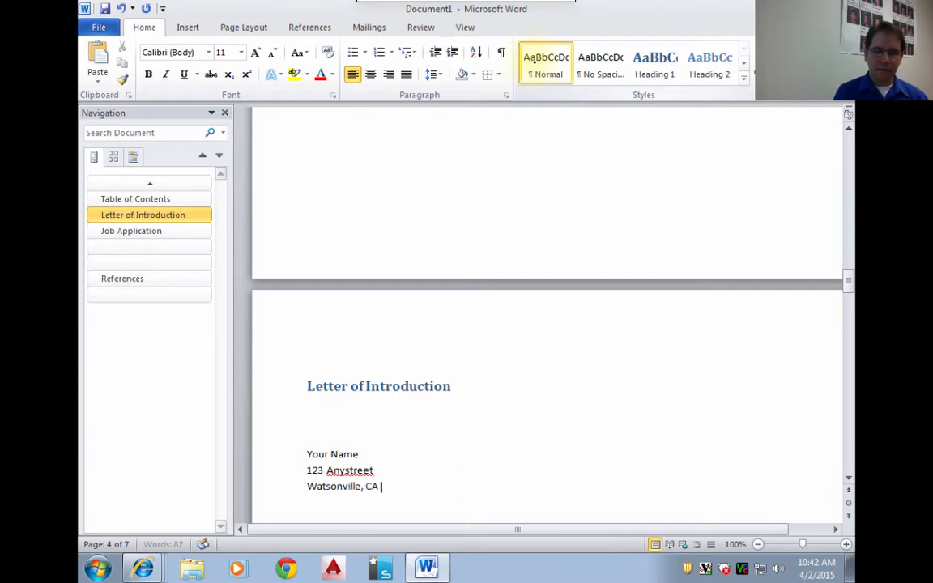
{"action": "type", "text": "95076"}
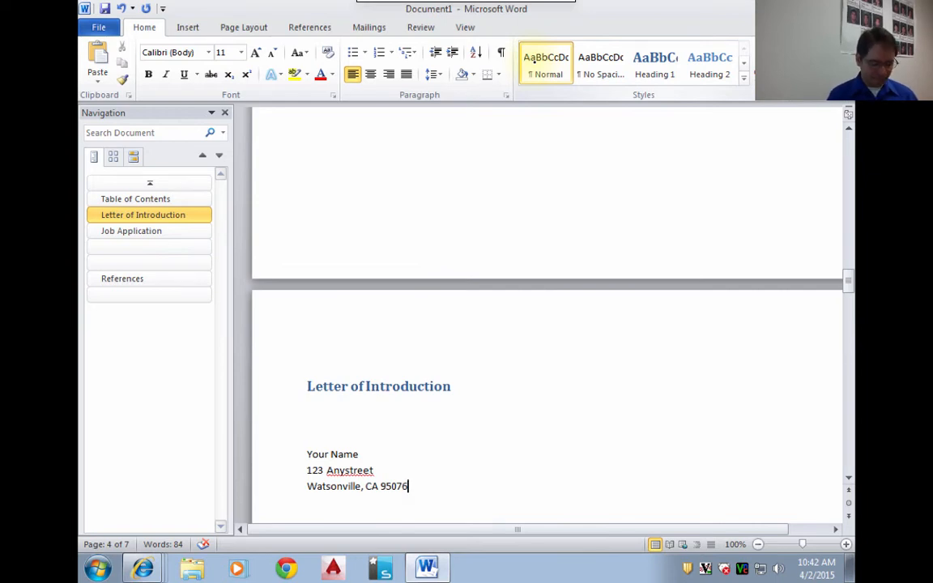
{"action": "key", "text": "Return"}
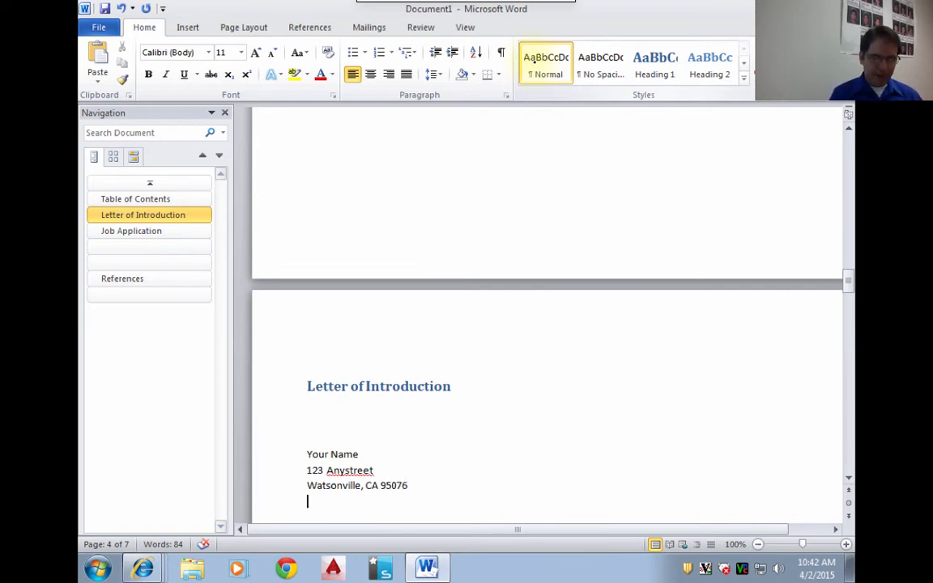
- Add a "Cell:" line with the sender's phone number directly below the address
{"action": "type", "text": "Cell"}
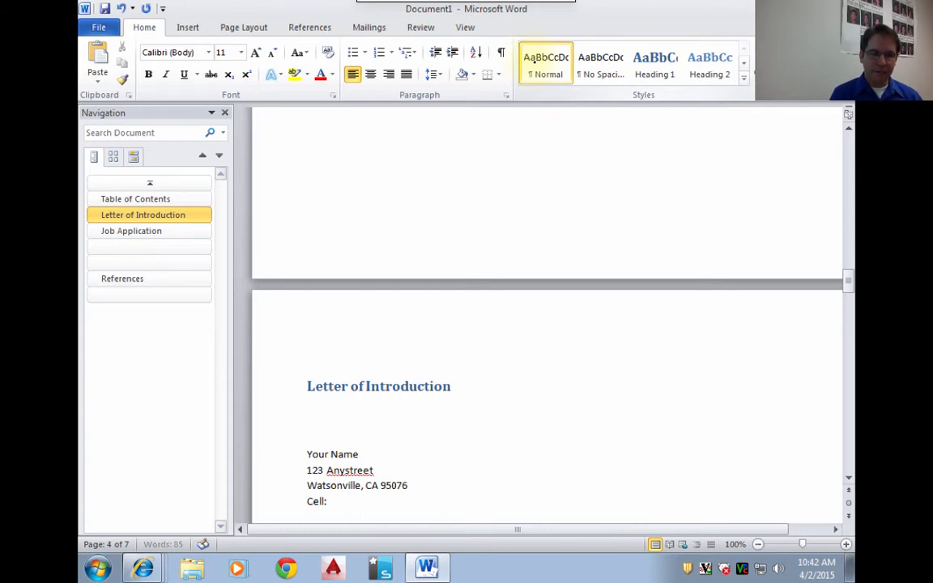
{"action": "type", "text": ": (831) "}
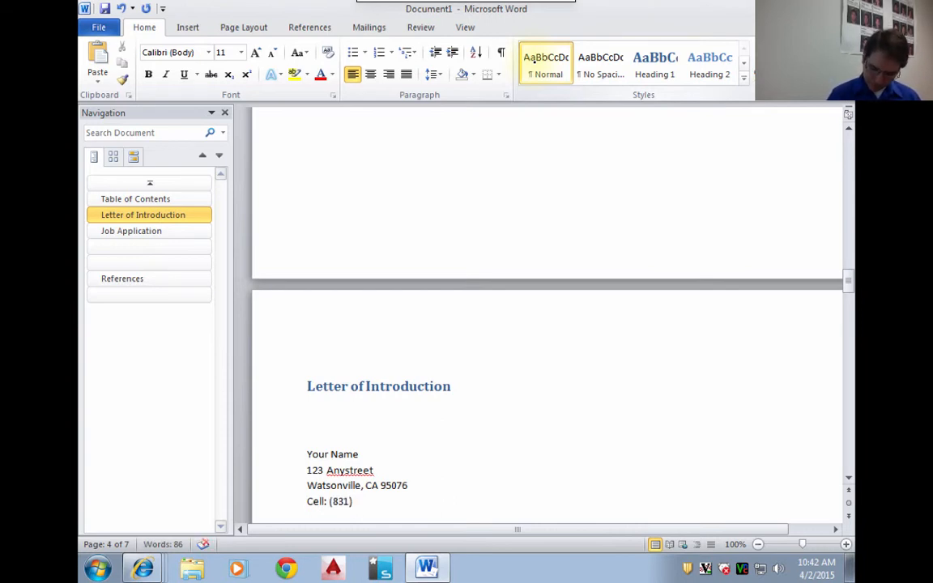
{"action": "type", "text": "555-1212"}
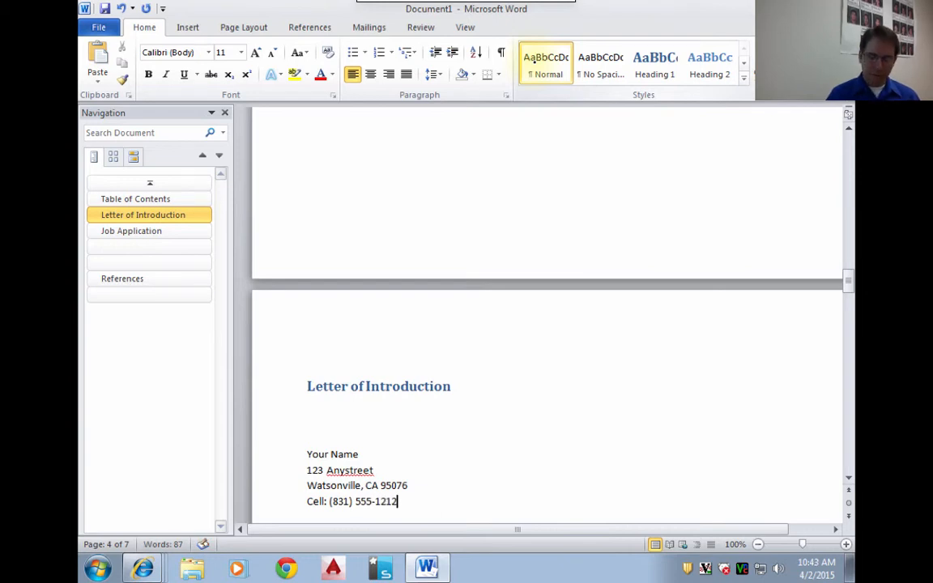
{"action": "key", "text": "Return"}
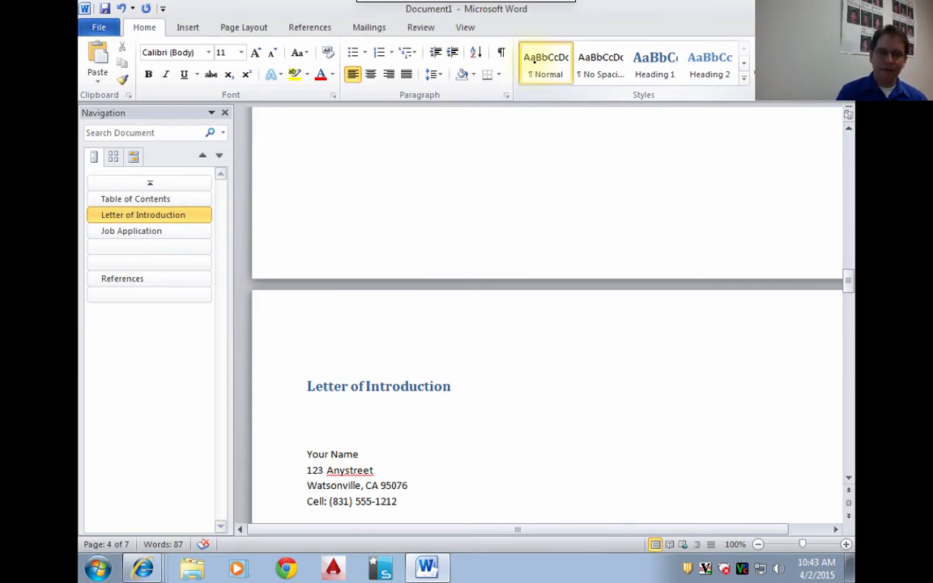
- Add an "email:" line with the sender's e-mail address below the phone number, leaving blank space after the contact block
{"action": "type", "text": "email: youremail@"}
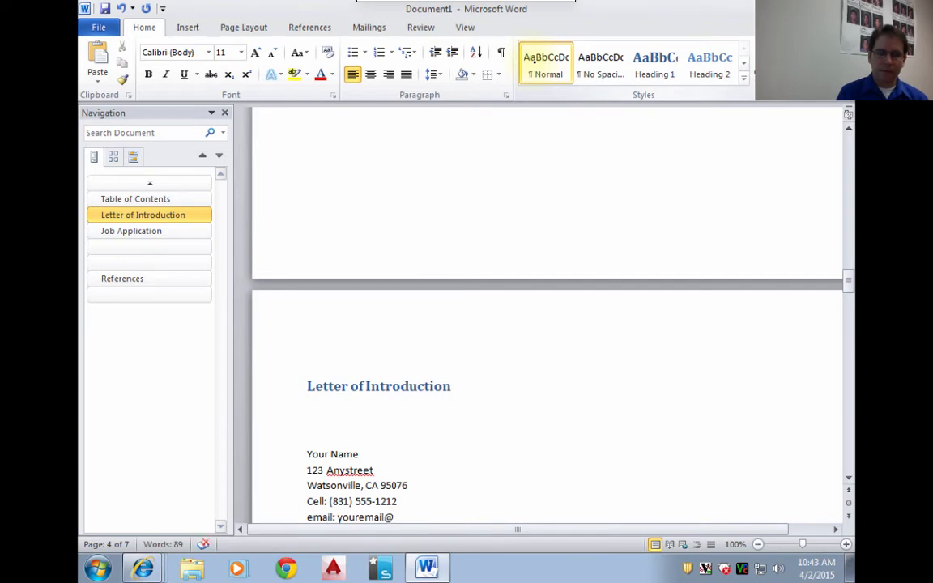
{"action": "type", "text": "gmail.co9"}
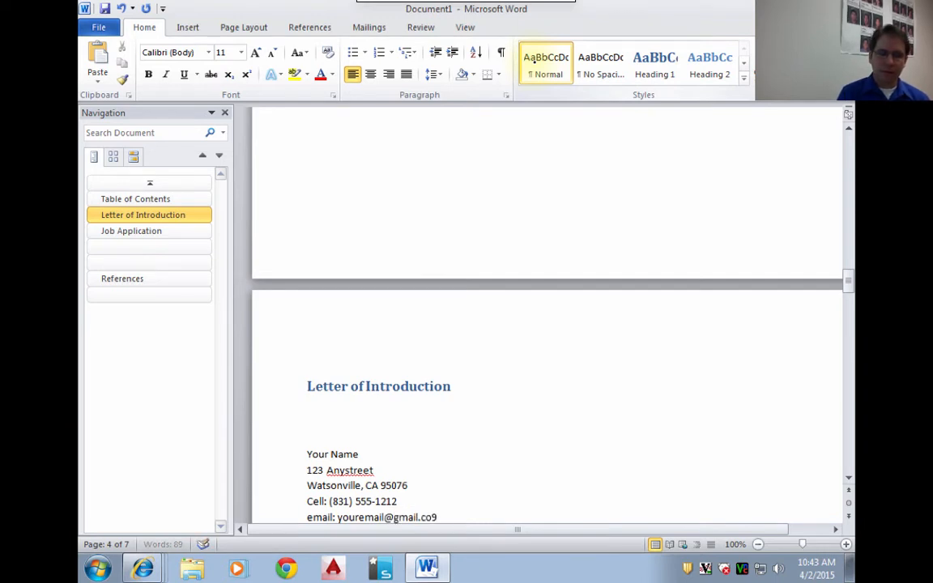
{"action": "key", "text": "BackSpace"}
{"action": "type", "text": "m"}
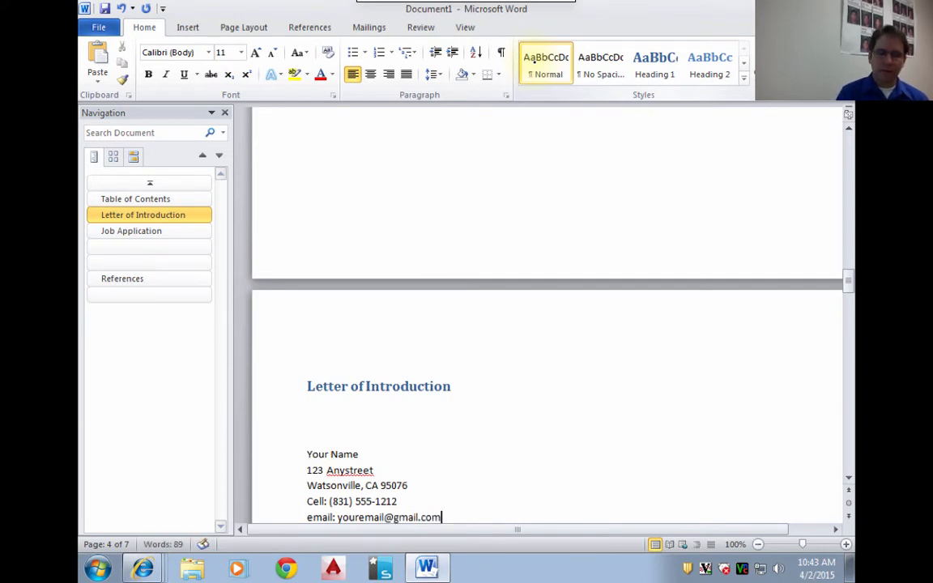
{"action": "key", "text": "Return"}
{"action": "key", "text": "Return"}
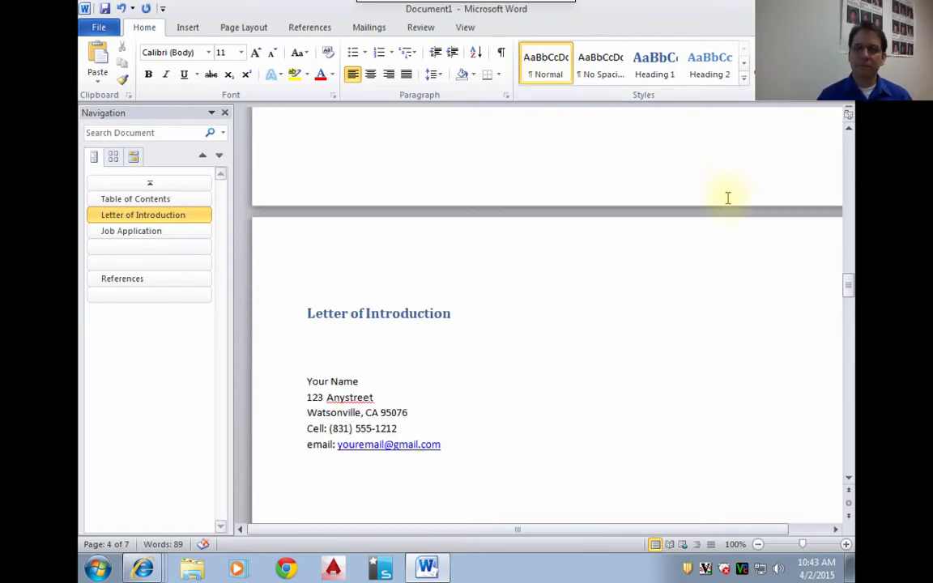
- Insert a page break directly before the "Job Application" heading, after the letter's contact block
{"action": "scroll", "coordinate": [608, 466], "scroll_direction": "down", "scroll_amount": 2}
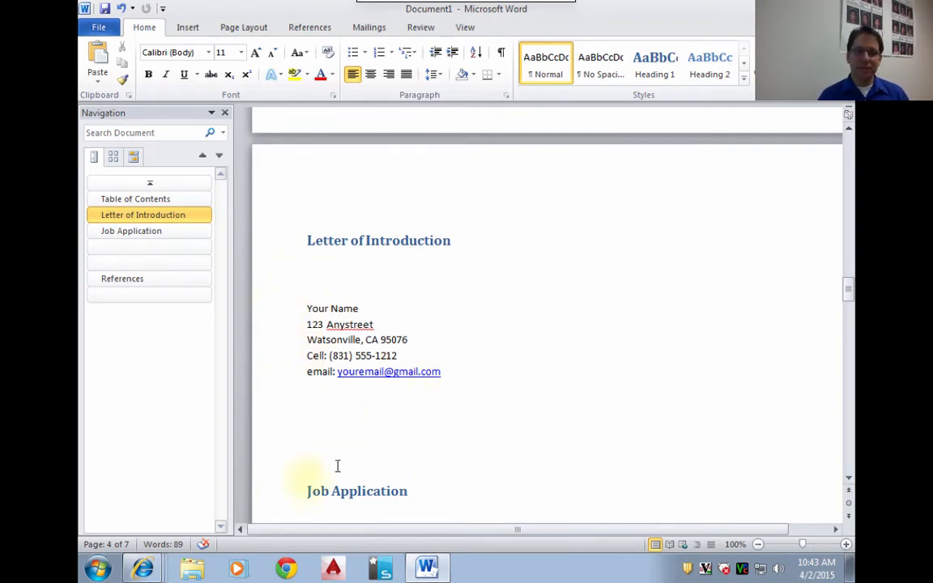
{"action": "left_click", "coordinate": [304, 491]}
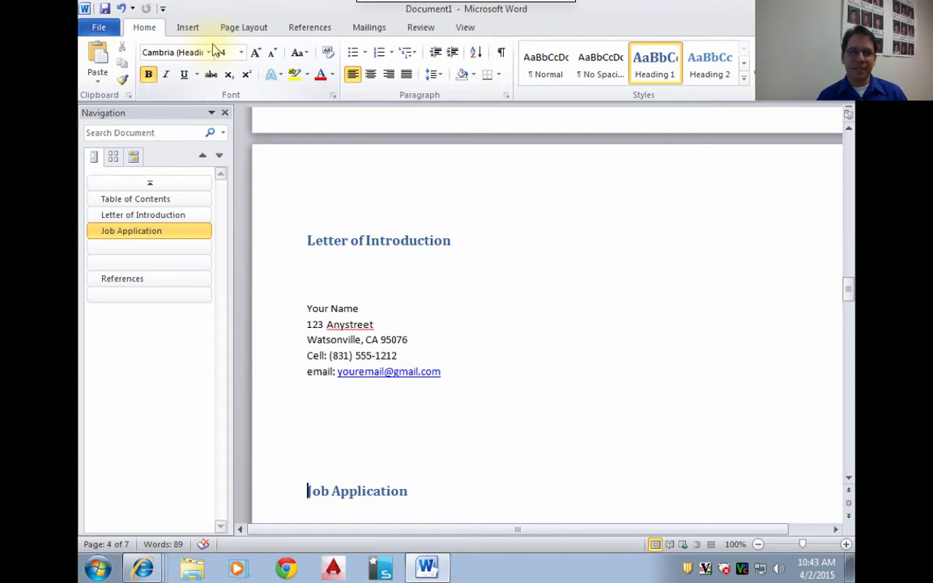
{"action": "left_click", "coordinate": [186, 29]}
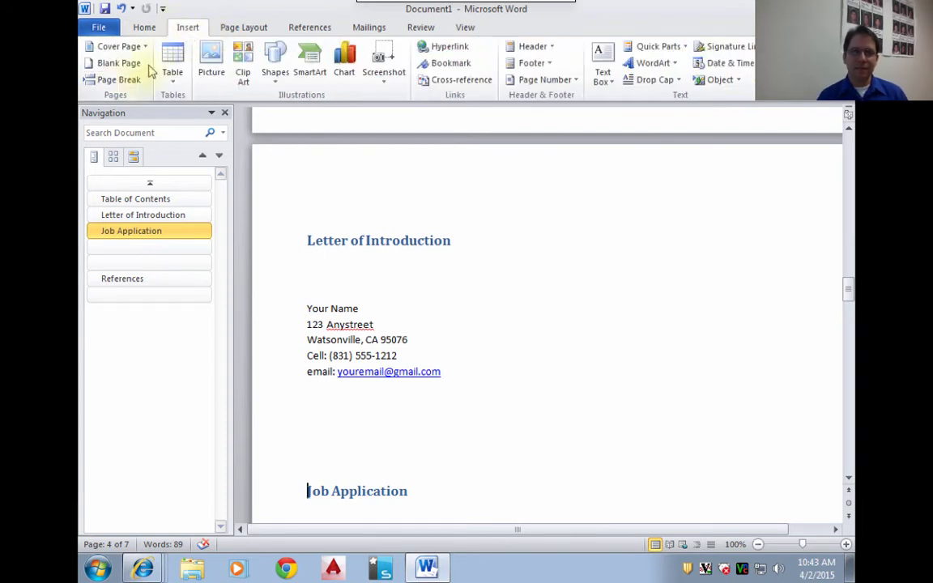
{"action": "left_click", "coordinate": [121, 80]}
{"action": "scroll", "coordinate": [396, 252], "scroll_direction": "up", "scroll_amount": 3}
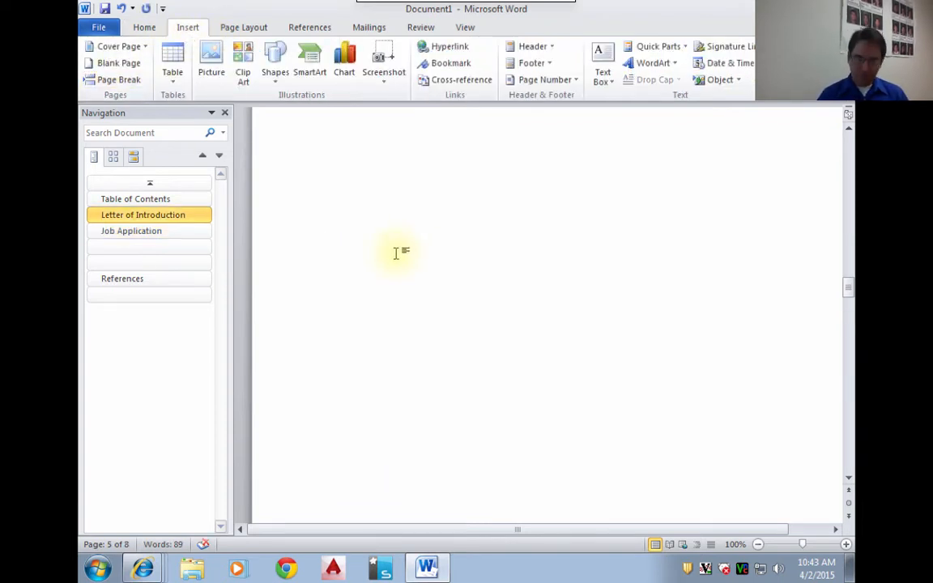
{"action": "scroll", "coordinate": [396, 254], "scroll_direction": "down", "scroll_amount": 9}
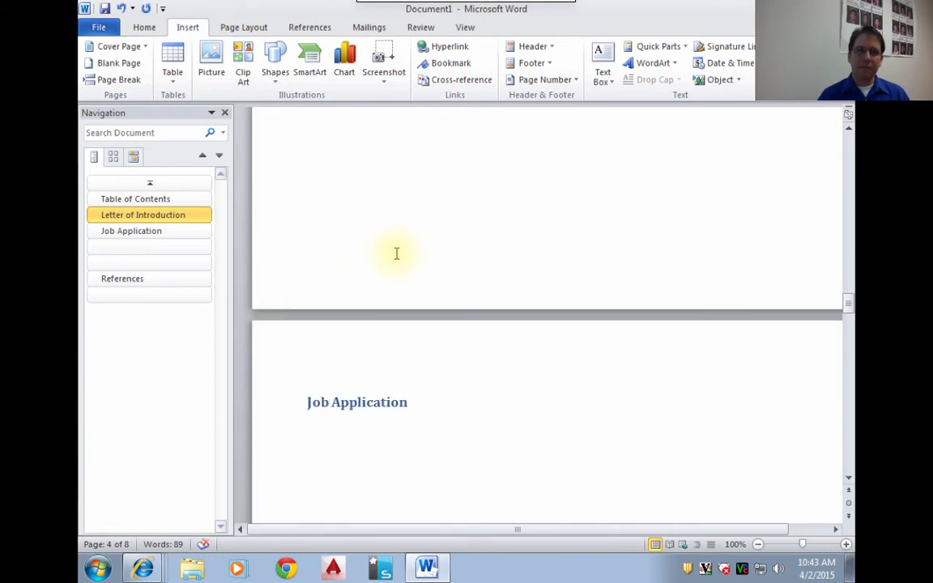
- Enter the letter date "April 2, 2015" in the empty paragraph below the sender's e-mail line
{"action": "scroll", "coordinate": [396, 253], "scroll_direction": "up", "scroll_amount": 19}
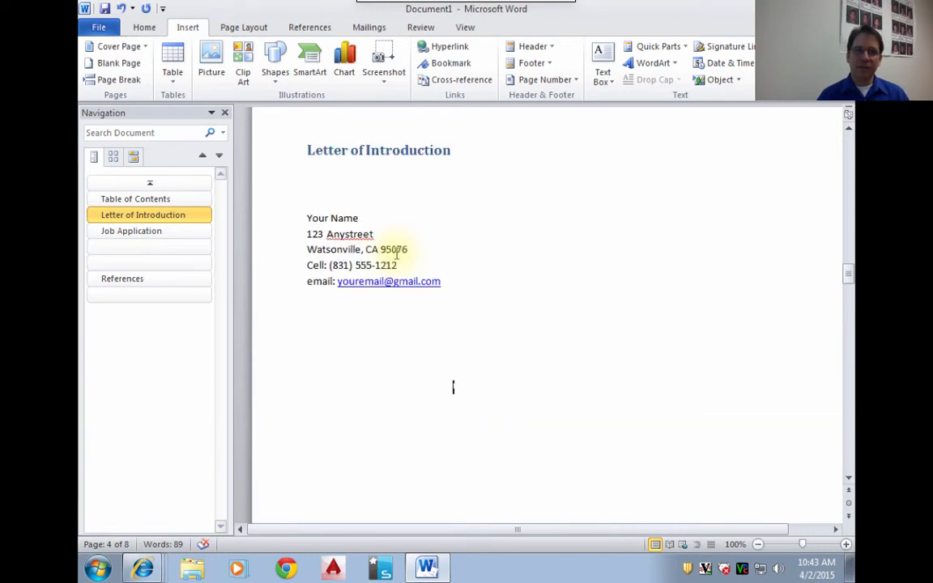
{"action": "left_click", "coordinate": [265, 466]}
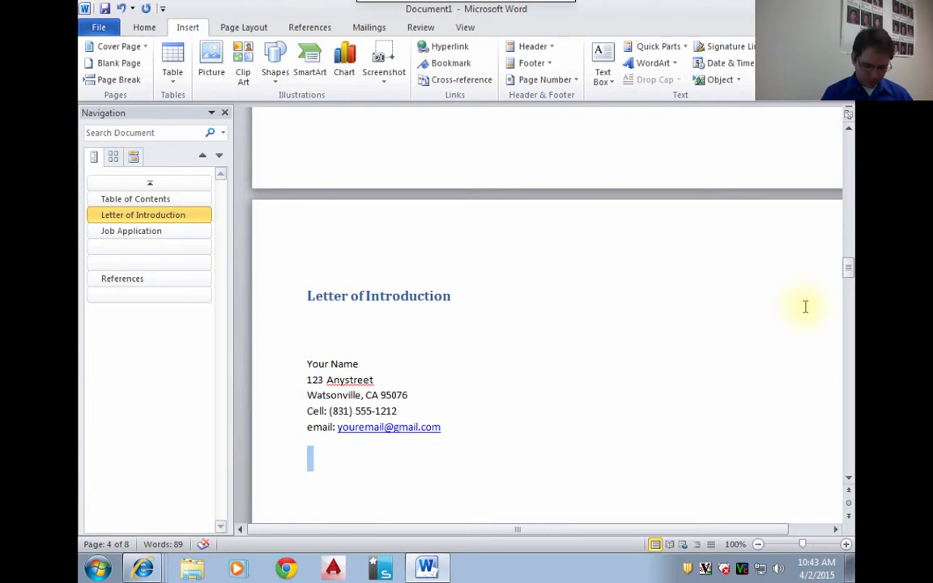
{"action": "type", "text": "April 2"}
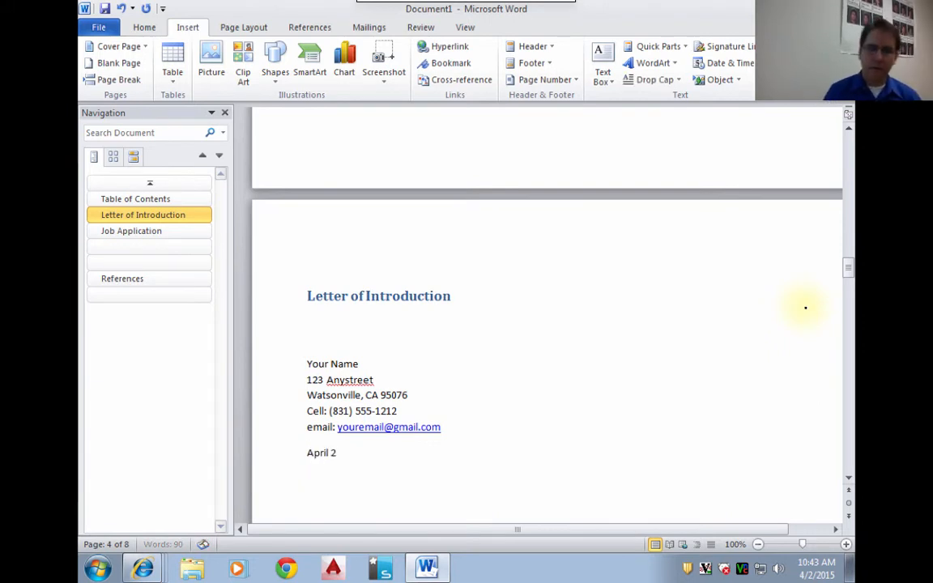
{"action": "type", "text": ", 2015"}
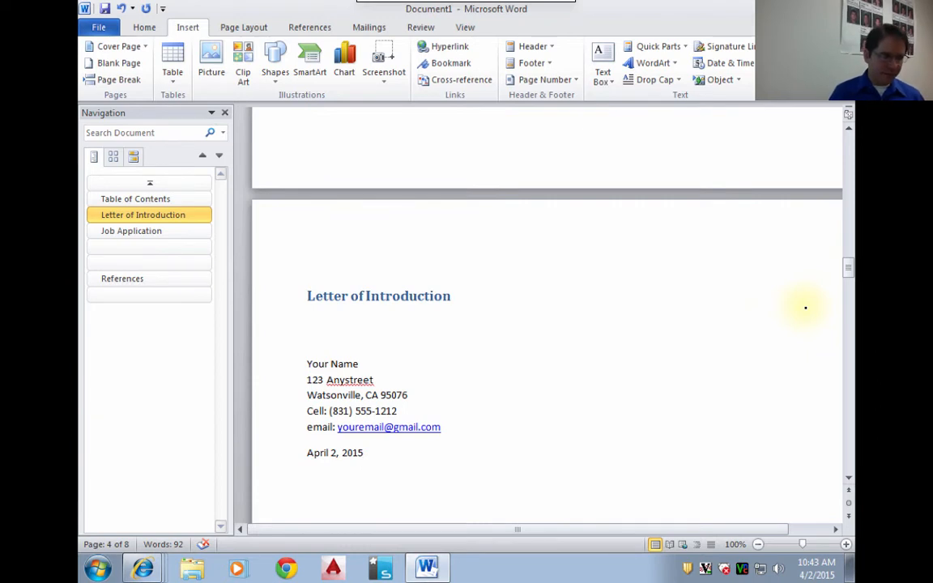
- Add the salutation "To Whom it May Concern:" in a new paragraph below the letter date
{"action": "key", "text": "Return"}
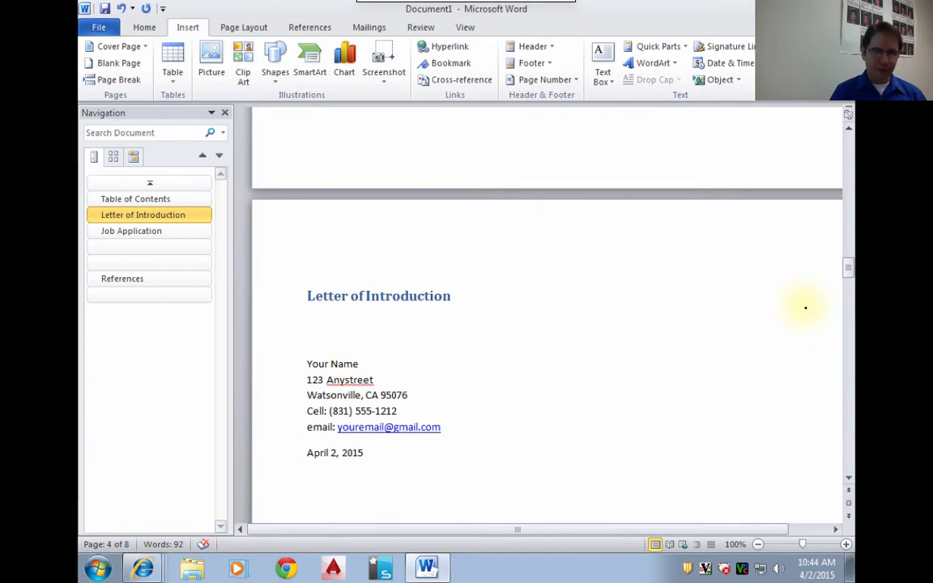
{"action": "type", "text": "To Who"}
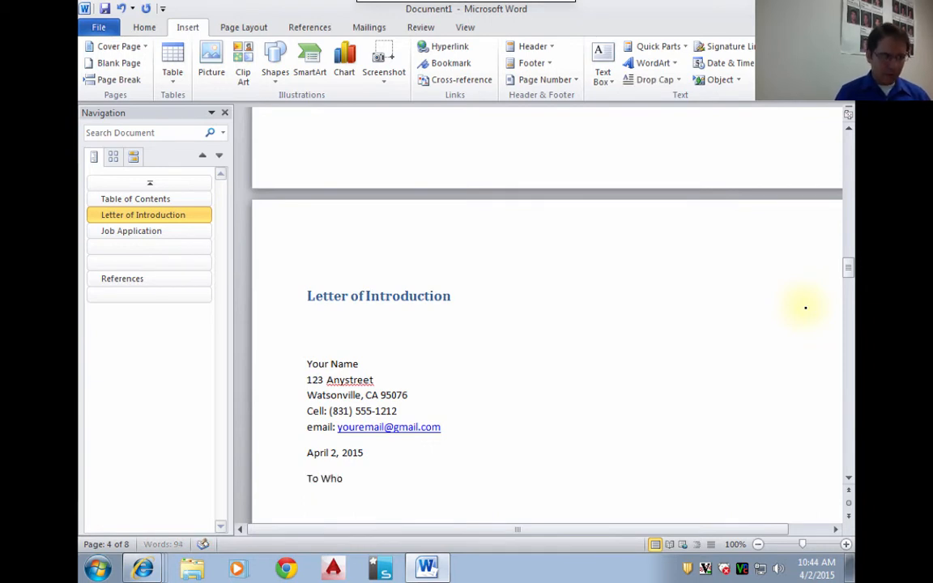
{"action": "type", "text": "m it May Co"}
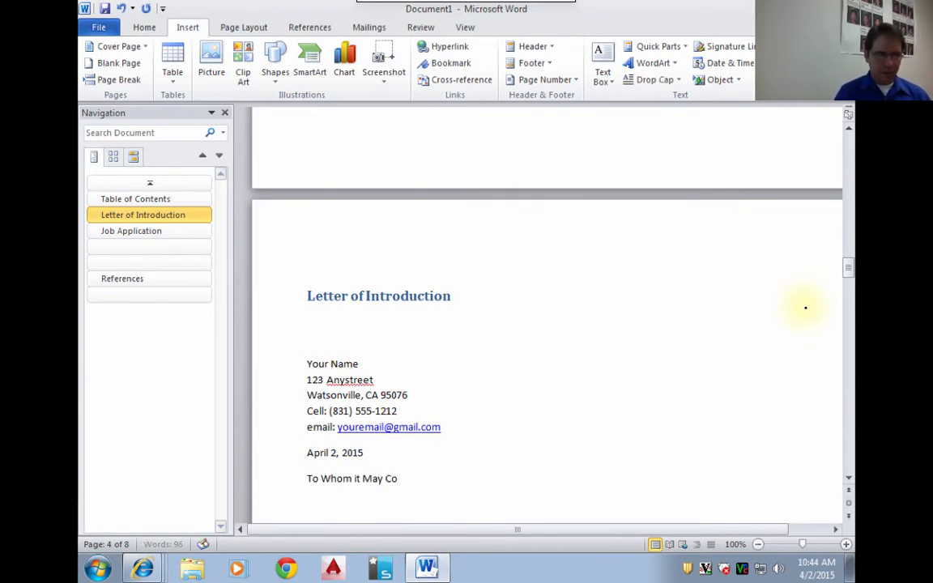
{"action": "type", "text": "ncern"}
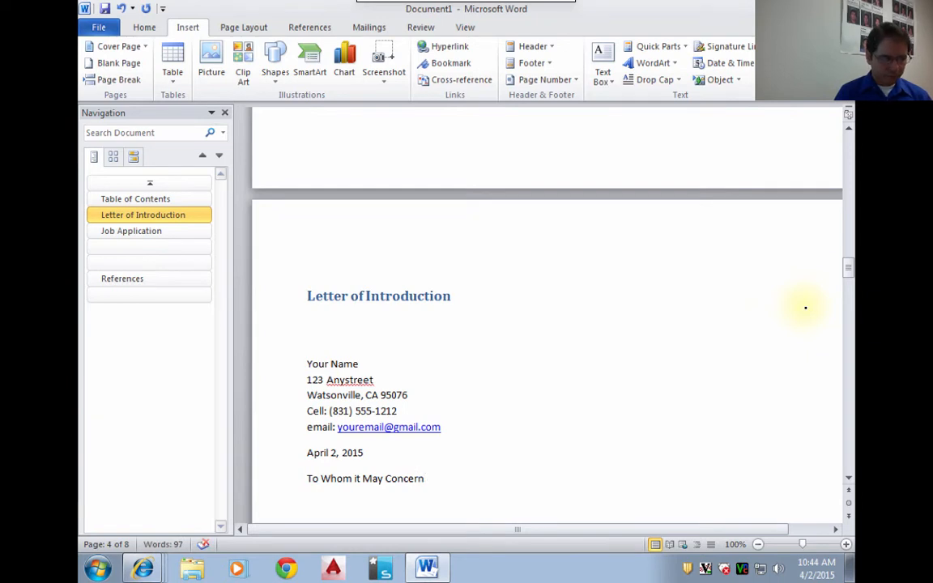
{"action": "type", "text": ":"}
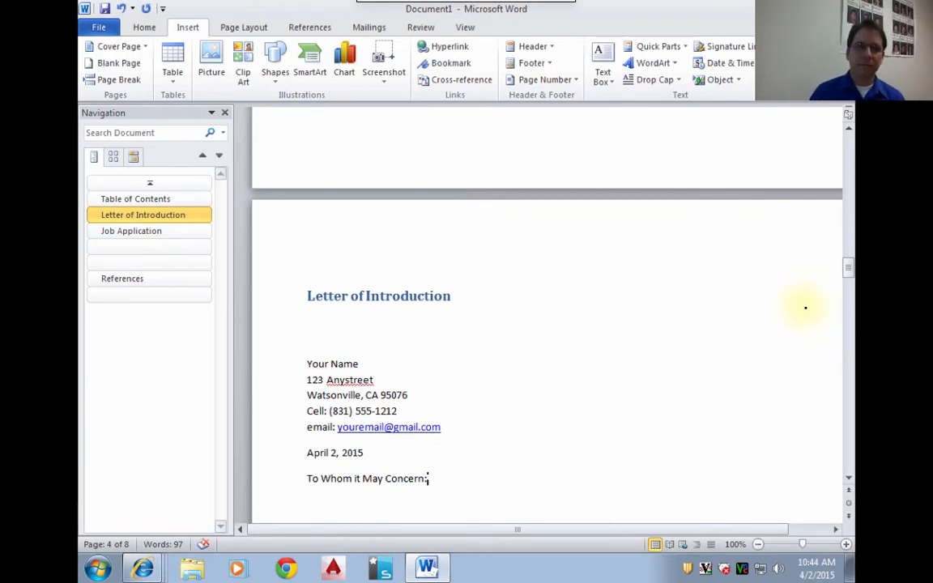
- Begin the letter's body below the salutation with "I am currently a senior at Pajaro Valley High School and"
{"action": "key", "text": "Return"}
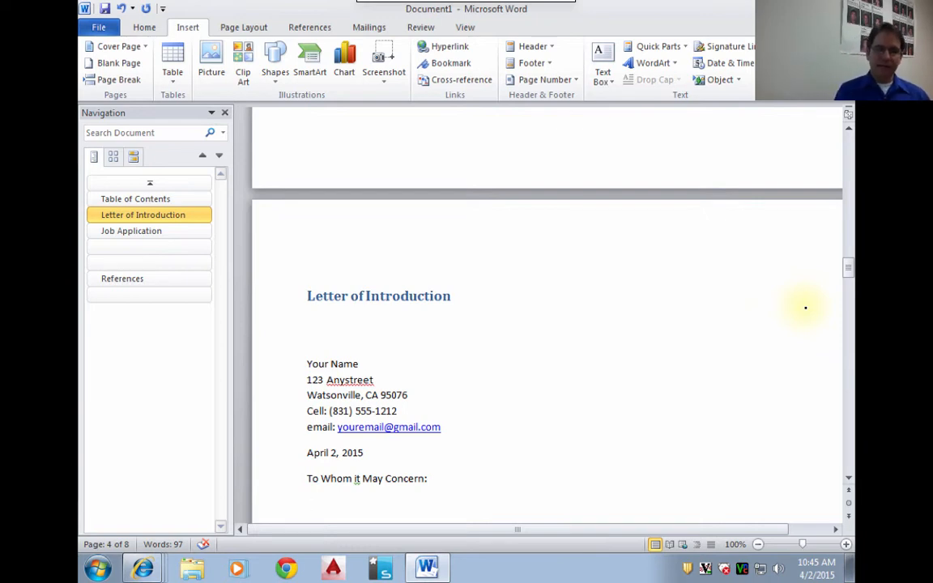
{"action": "type", "text": "I am curren"}
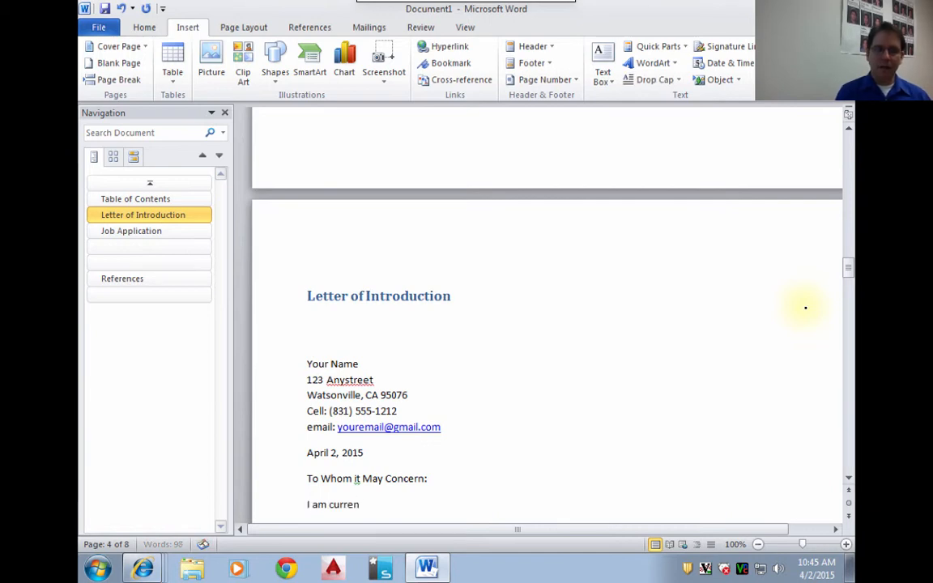
{"action": "type", "text": "tly a student at"}
{"action": "key", "text": "BackSpace"}
{"action": "key", "text": "BackSpace"}
{"action": "key", "text": "BackSpace"}
{"action": "key", "text": "BackSpace"}
{"action": "key", "text": "BackSpace"}
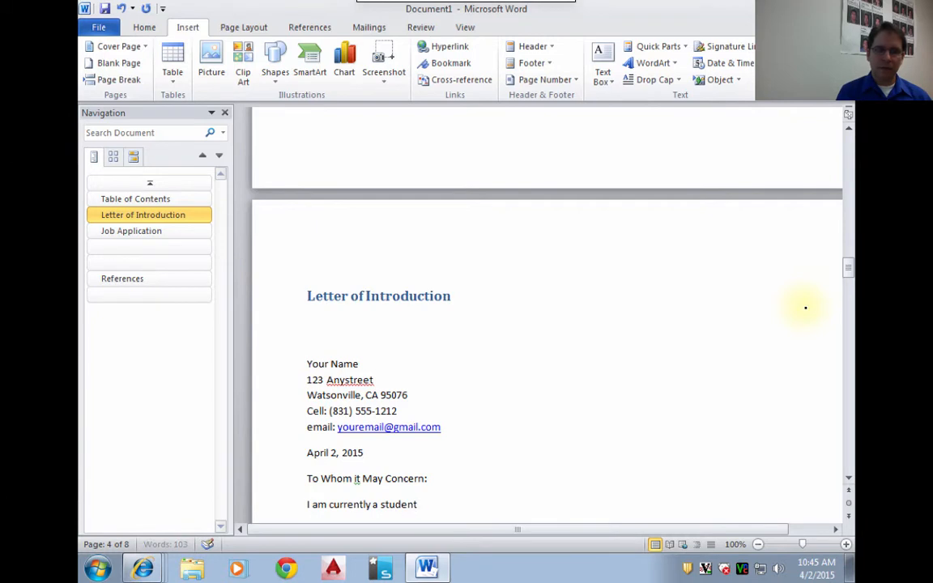
{"action": "key", "text": "BackSpace"}
{"action": "key", "text": "BackSpace"}
{"action": "key", "text": "BackSpace"}
{"action": "key", "text": "BackSpace"}
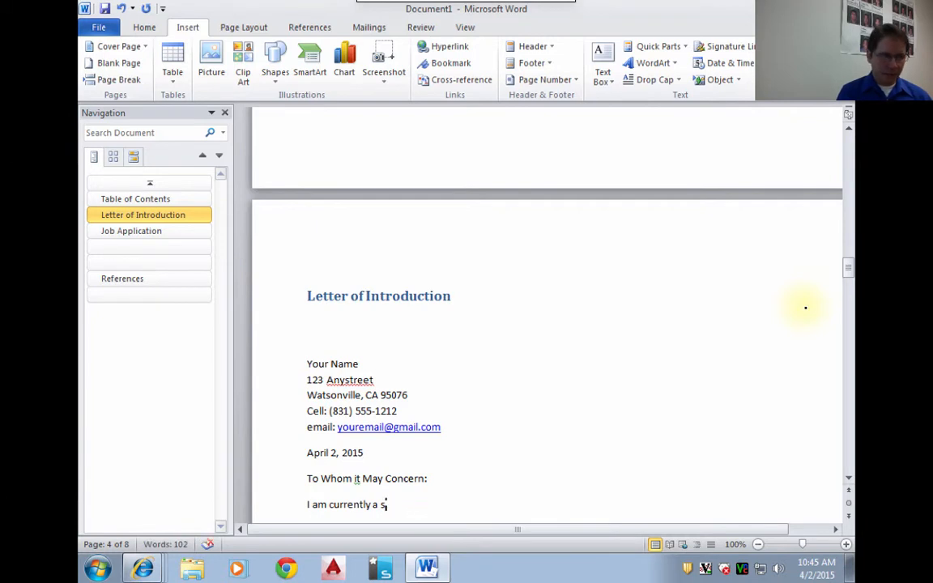
{"action": "type", "text": "enior at"}
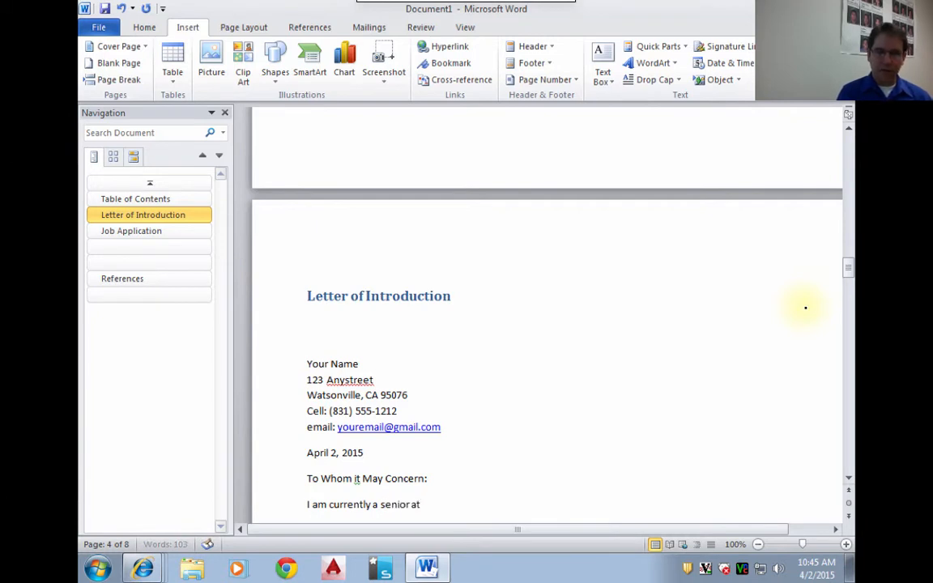
{"action": "type", "text": " Pajaro Va"}
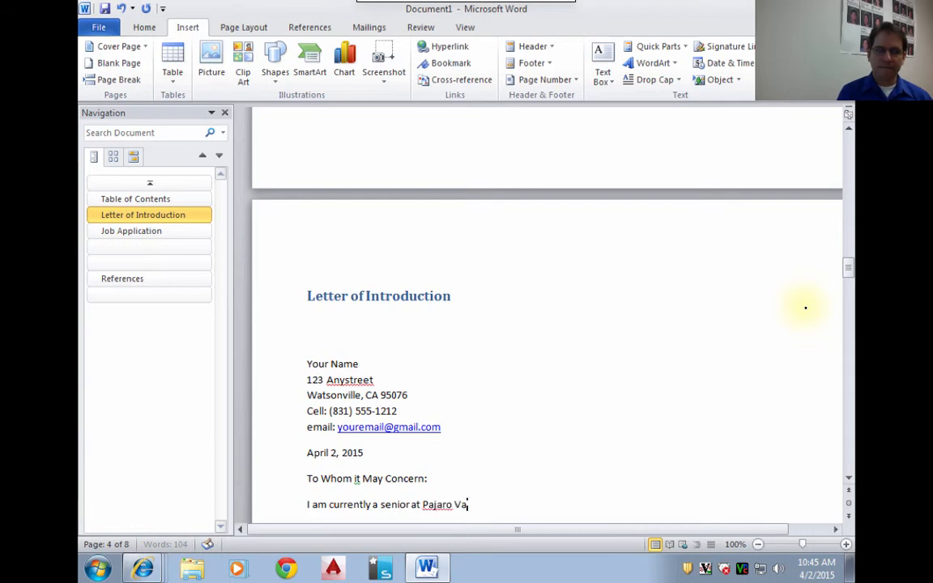
{"action": "type", "text": "lley High Schj"}
{"action": "key", "text": "BackSpace"}
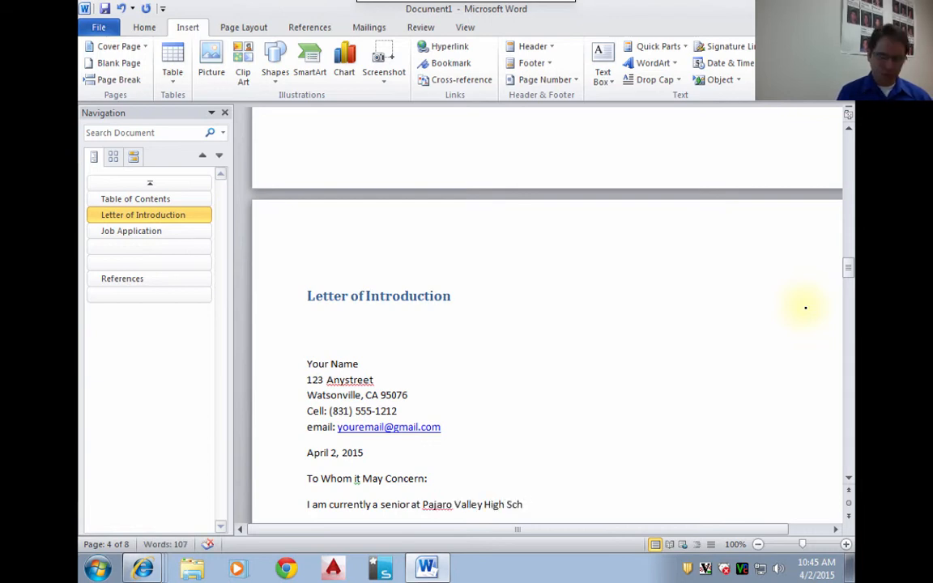
{"action": "type", "text": "ool and"}
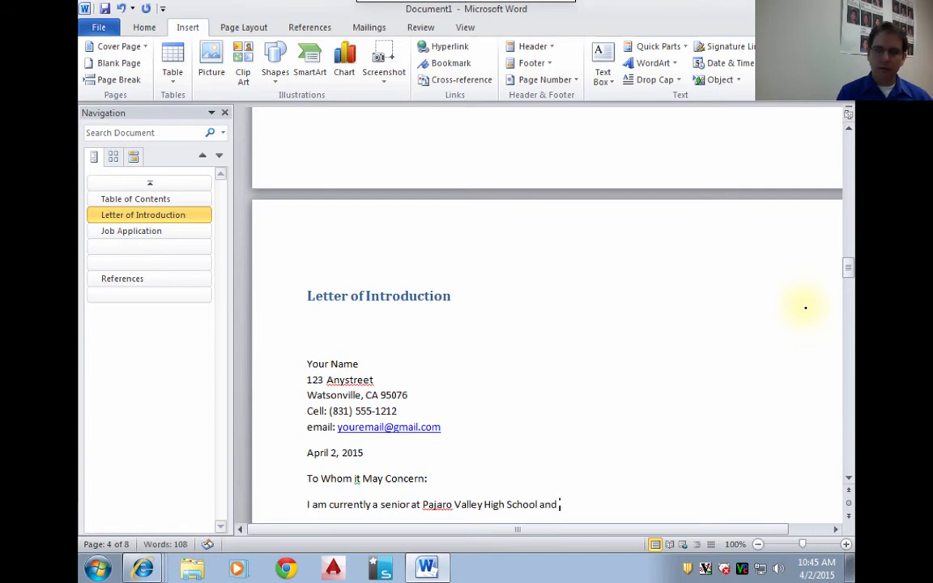
{"action": "type", "text": " looking to expand"}
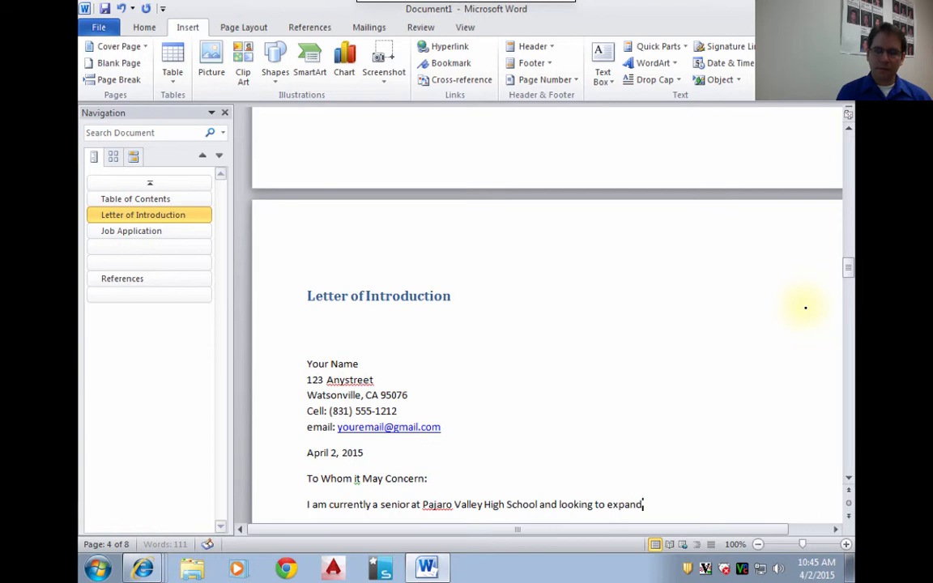
{"action": "type", "text": " my career"}
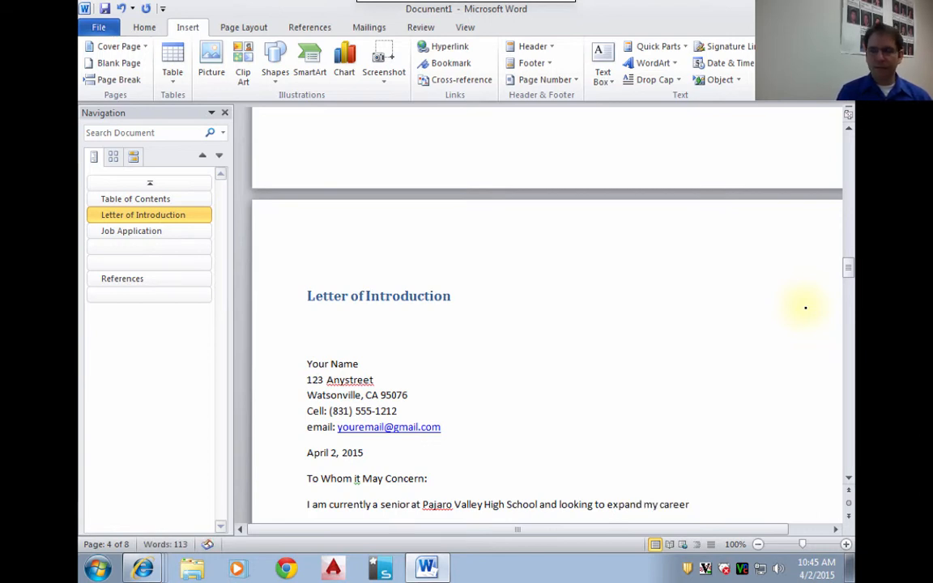
- Finish the opening sentence of the body with "looking to build my career as an Architect."
{"action": "key", "text": "BackSpace"}
{"action": "key", "text": "BackSpace"}
{"action": "key", "text": "BackSpace"}
{"action": "key", "text": "BackSpace"}
{"action": "key", "text": "BackSpace"}
{"action": "key", "text": "BackSpace"}
{"action": "key", "text": "BackSpace"}
{"action": "key", "text": "BackSpace"}
{"action": "key", "text": "BackSpace"}
{"action": "key", "text": "BackSpace"}
{"action": "key", "text": "BackSpace"}
{"action": "key", "text": "BackSpace"}
{"action": "key", "text": "BackSpace"}
{"action": "key", "text": "BackSpace"}
{"action": "key", "text": "BackSpace"}
{"action": "key", "text": "BackSpace"}
{"action": "key", "text": "BackSpace"}
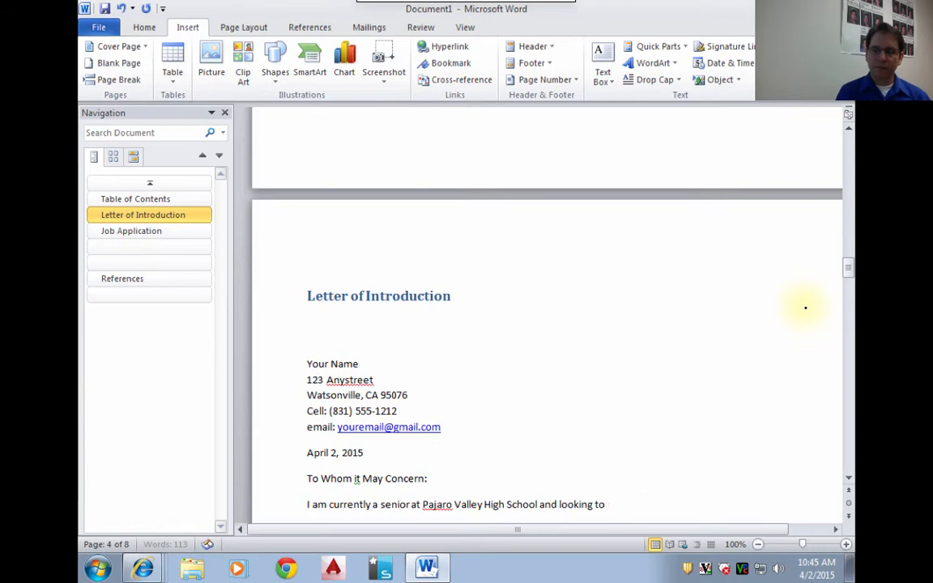
{"action": "type", "text": "build my c"}
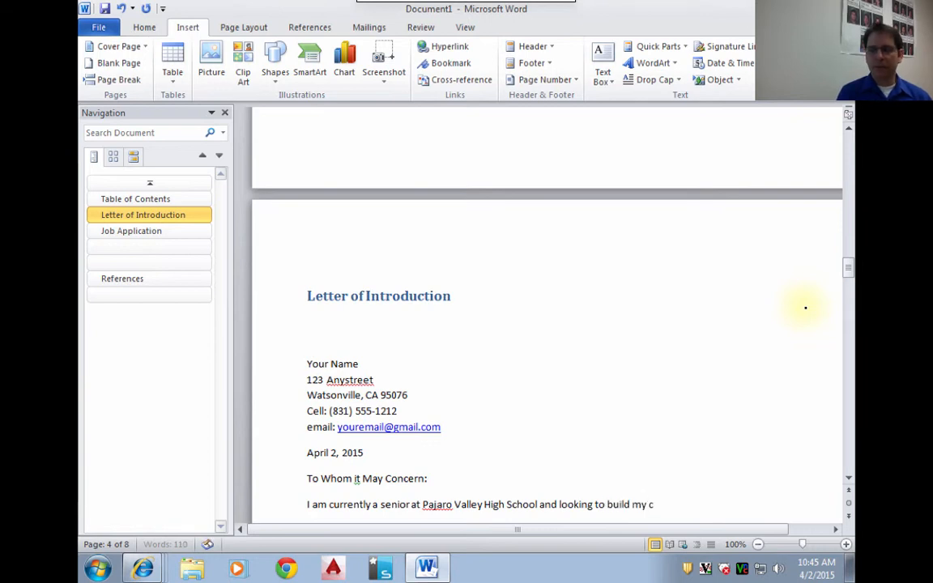
{"action": "type", "text": "areer"}
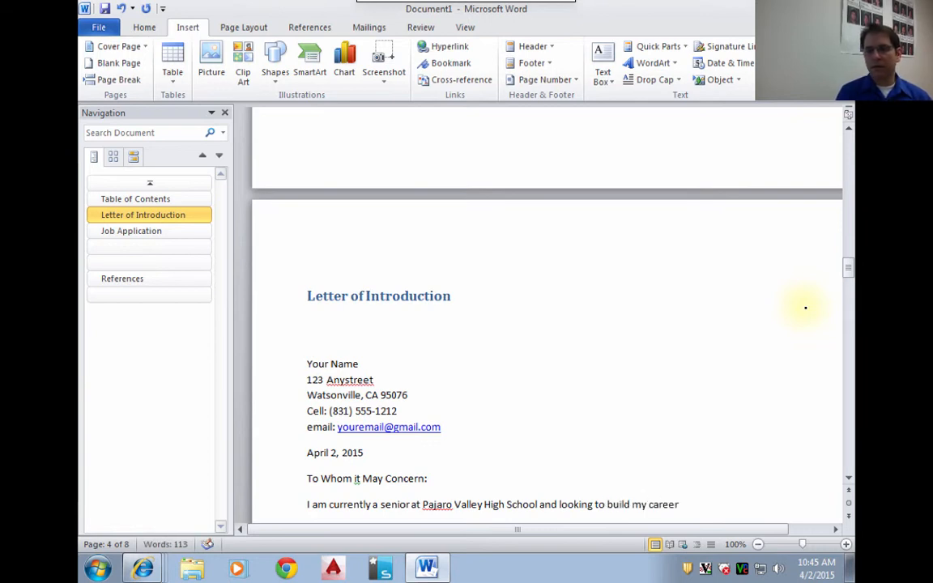
{"action": "type", "text": " as a"}
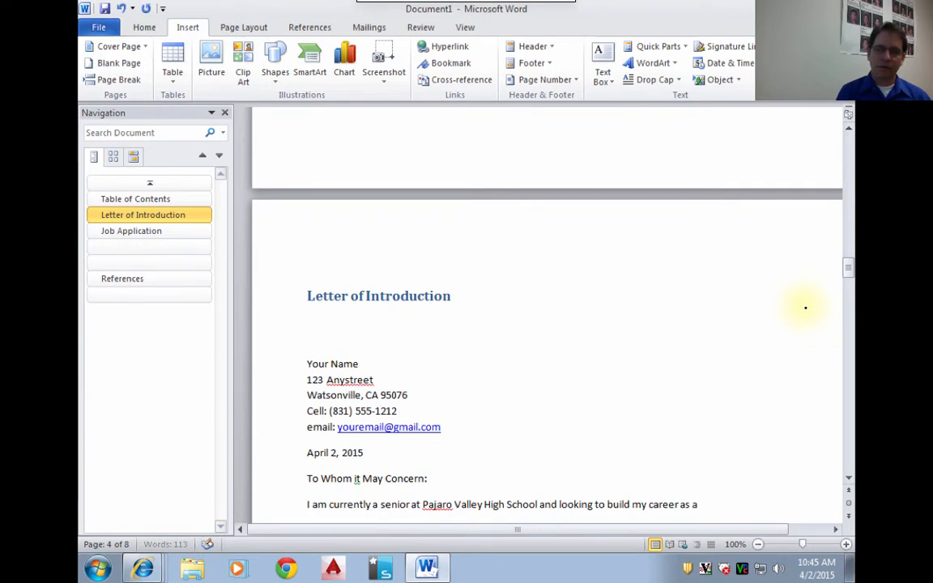
{"action": "type", "text": "n Architect."}
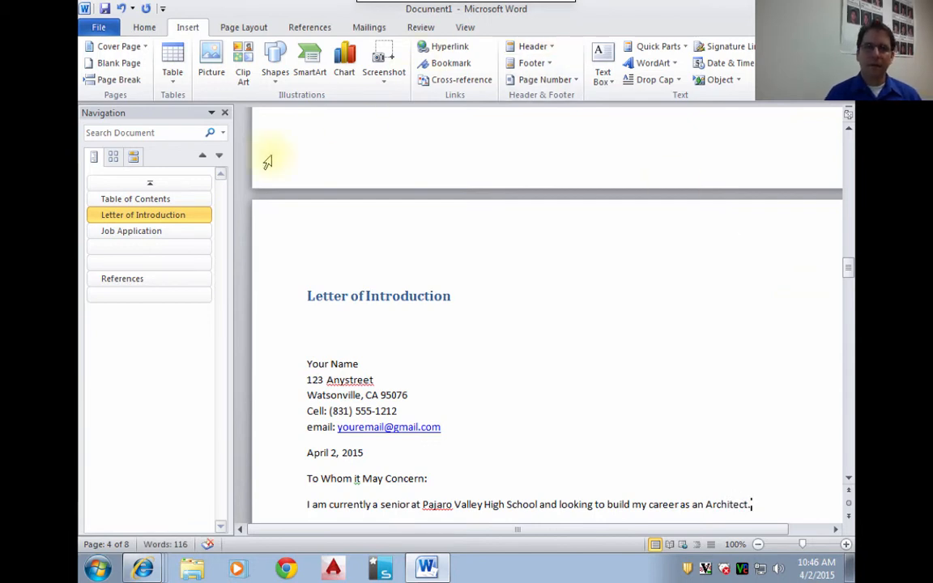
- Close the Navigation pane and enlarge the document view to 110%
{"action": "left_click", "coordinate": [224, 113]}
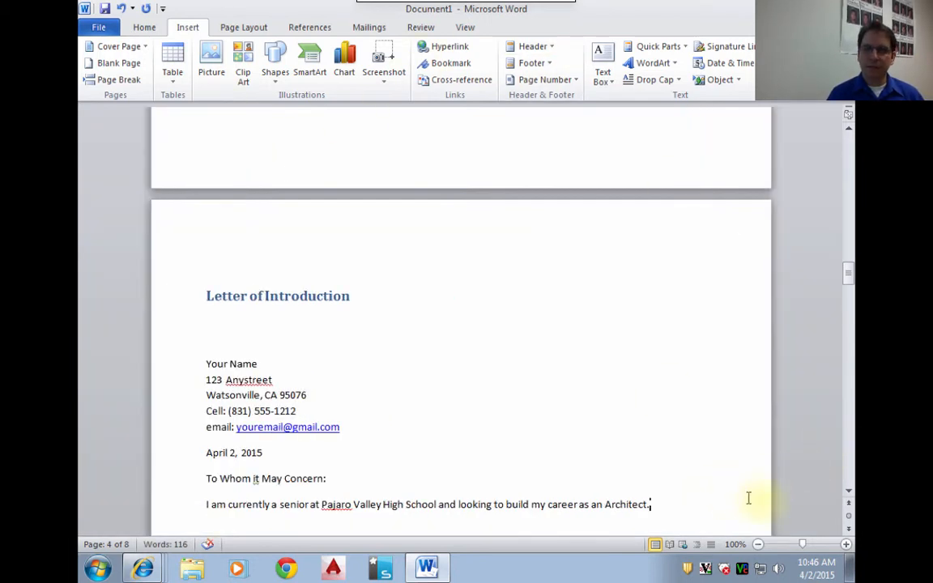
{"action": "left_click", "coordinate": [845, 544]}
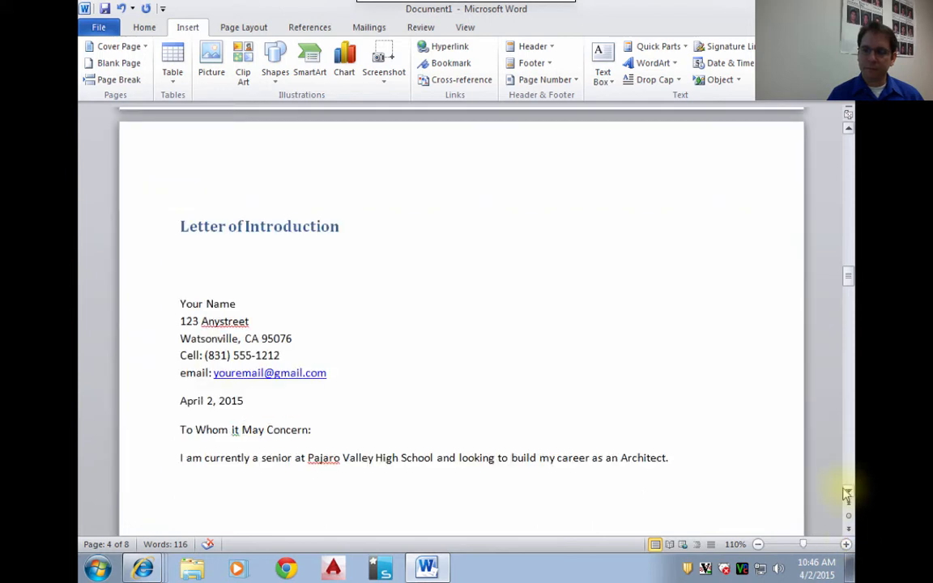
{"action": "left_click", "coordinate": [848, 492]}
{"action": "left_click", "coordinate": [847, 492]}
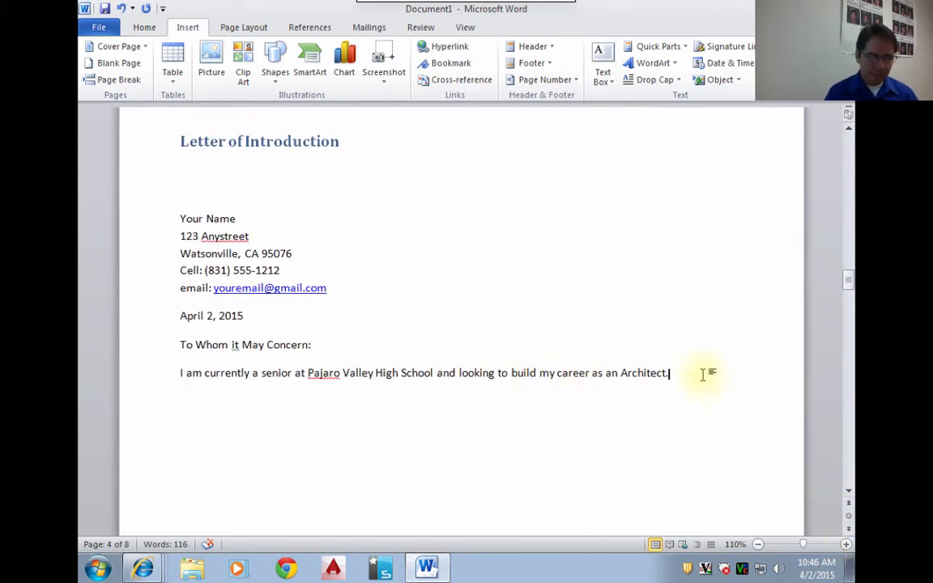
- Add a second sentence after "Architect." starting with "I have completed my first year in ROP's Computer aided"
{"action": "type", "text": "I ha"}
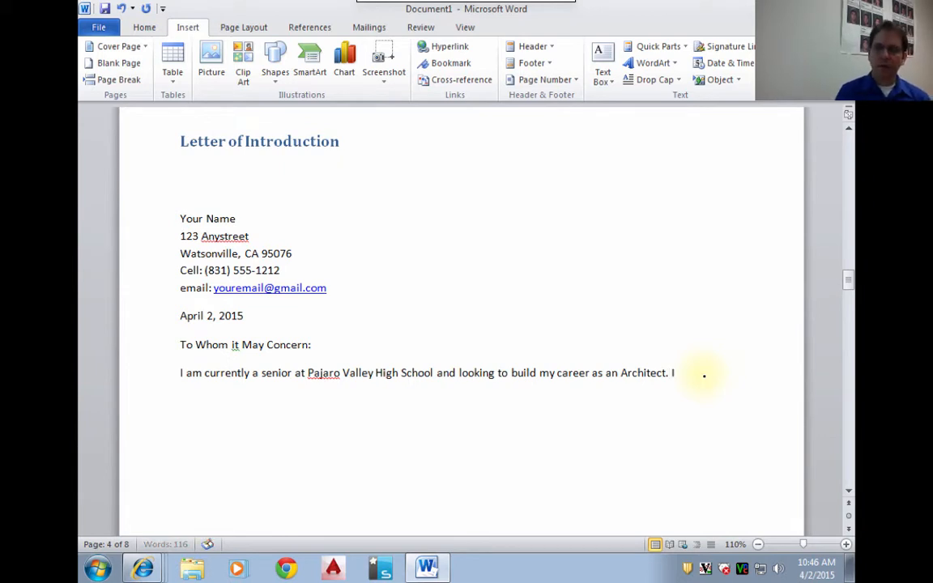
{"action": "key", "text": "BackSpace"}
{"action": "key", "text": "BackSpace"}
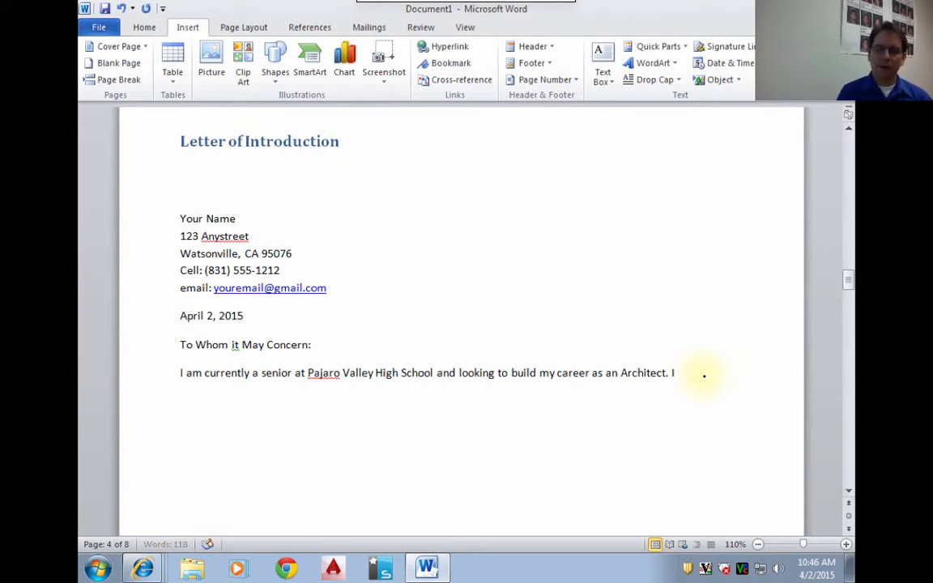
{"action": "type", "text": "have comp"}
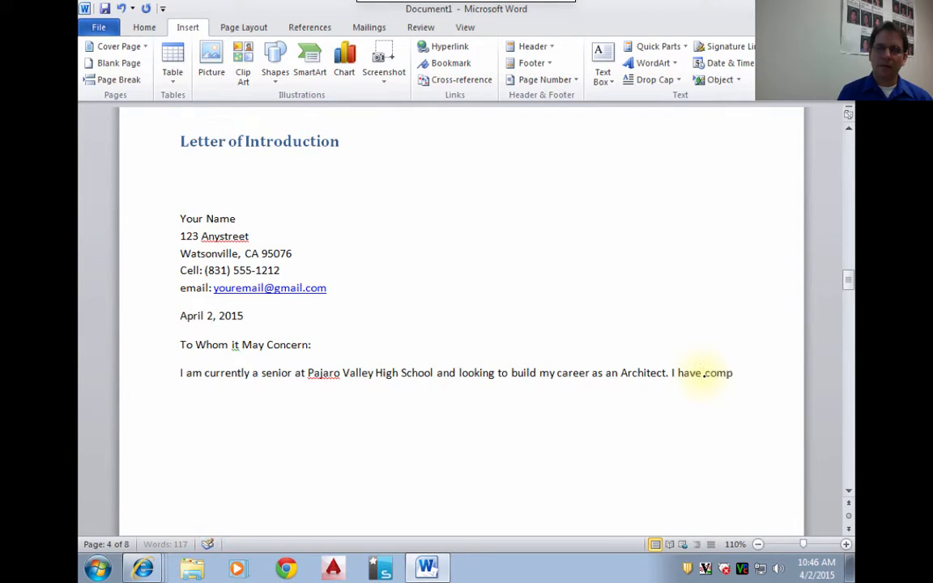
{"action": "type", "text": "leted my firs"}
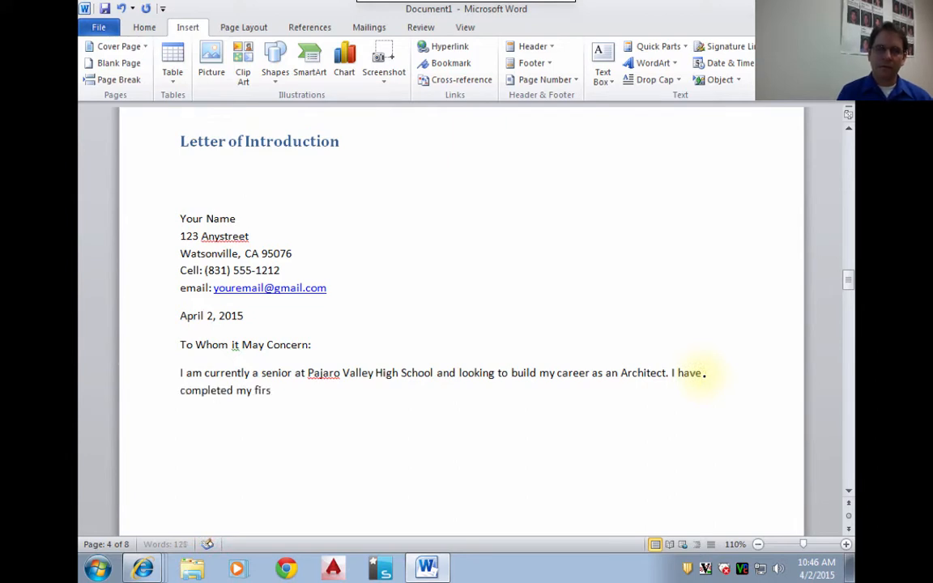
{"action": "type", "text": "t year"}
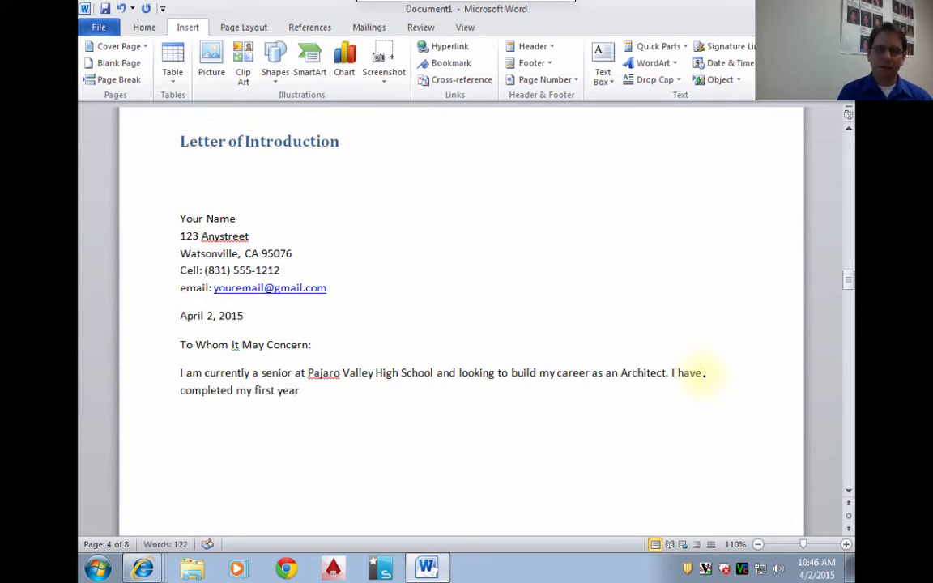
{"action": "type", "text": " in "}
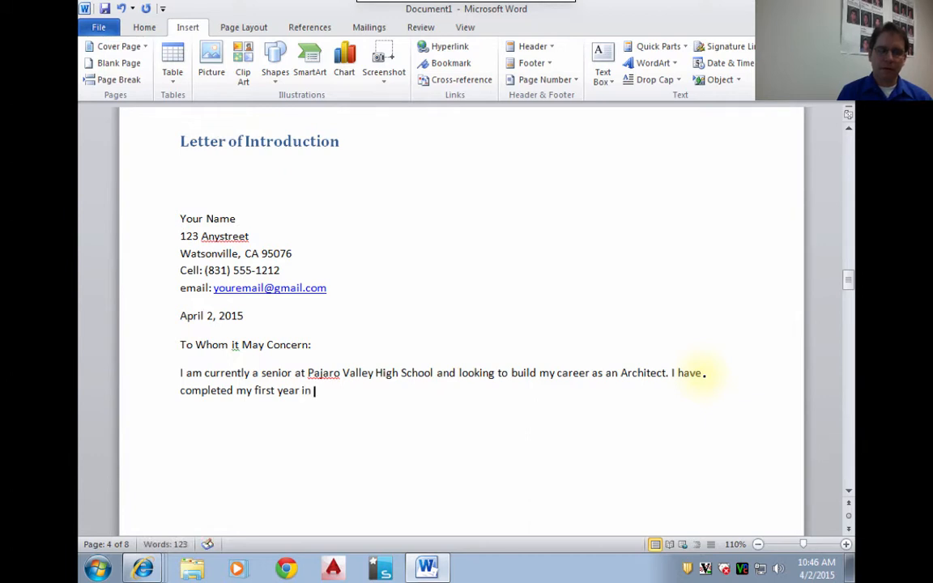
{"action": "type", "text": "RO"}
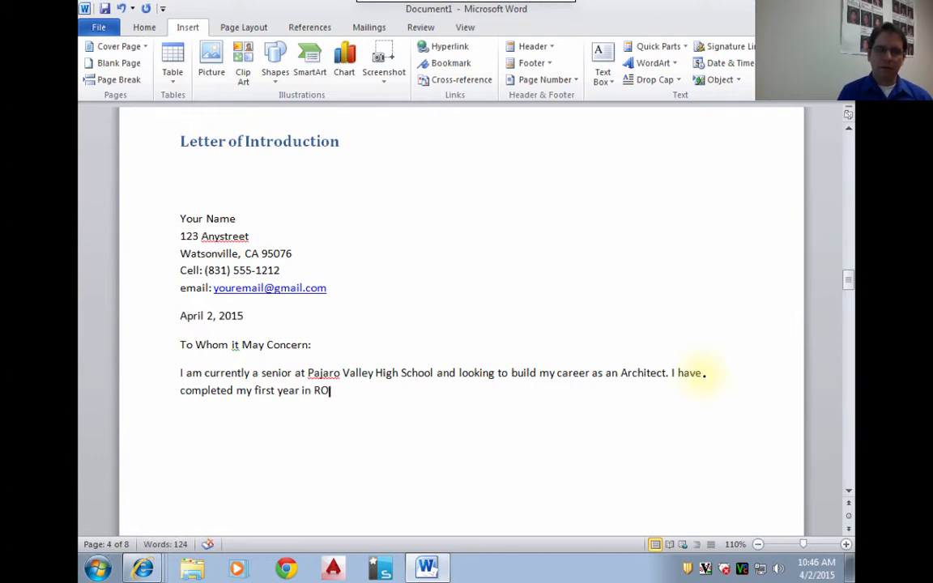
{"action": "type", "text": "P's Comput"}
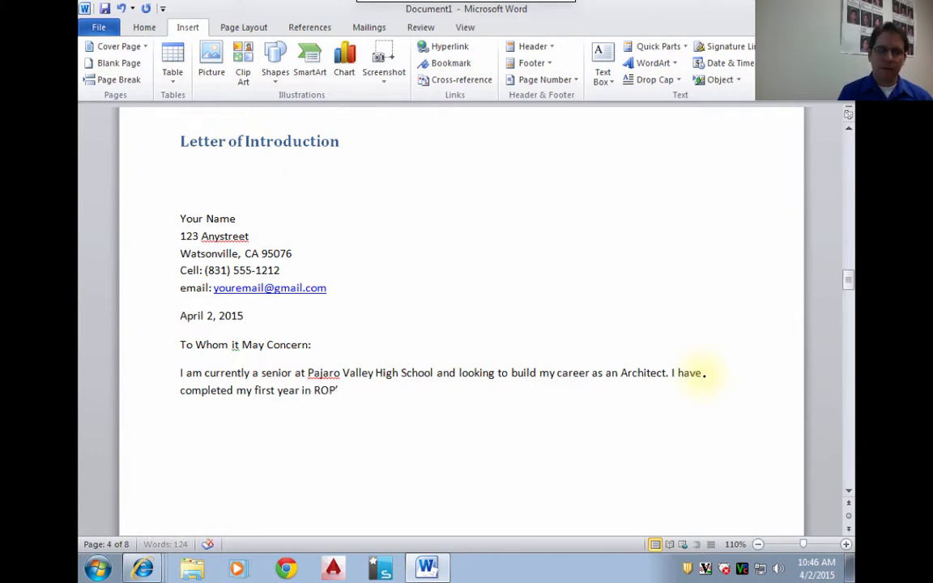
{"action": "type", "text": "er aided"}
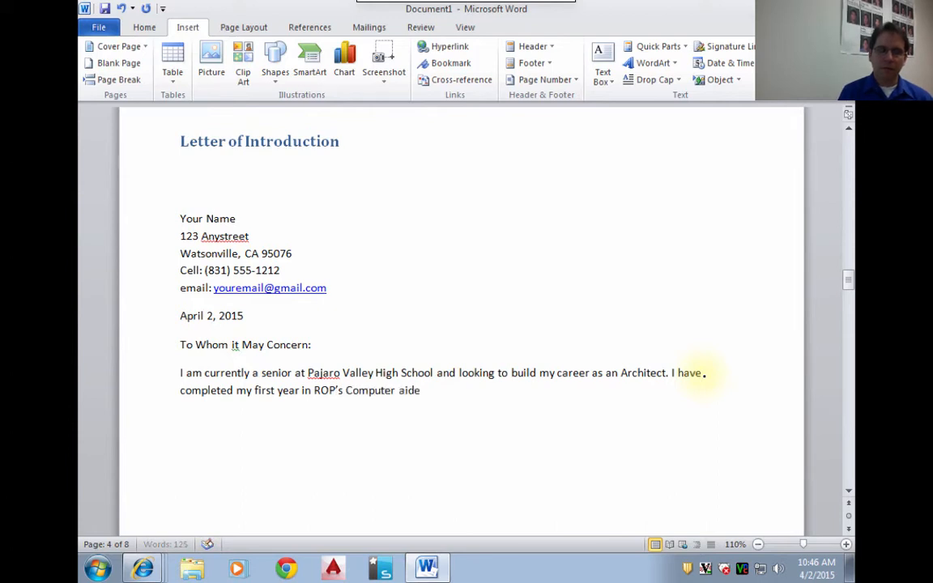
- Capitalize "Aided" and finish the second sentence with "Design class and have earned college credit for my work."
{"action": "key", "text": "BackSpace"}
{"action": "key", "text": "BackSpace"}
{"action": "key", "text": "BackSpace"}
{"action": "key", "text": "BackSpace"}
{"action": "key", "text": "BackSpace"}
{"action": "type", "text": "Aid"}
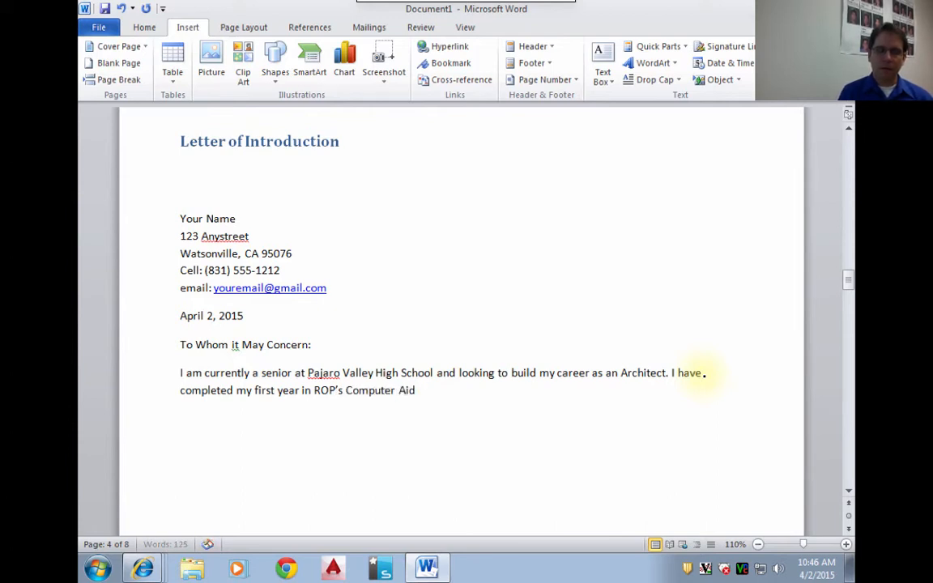
{"action": "type", "text": "ed Design cla"}
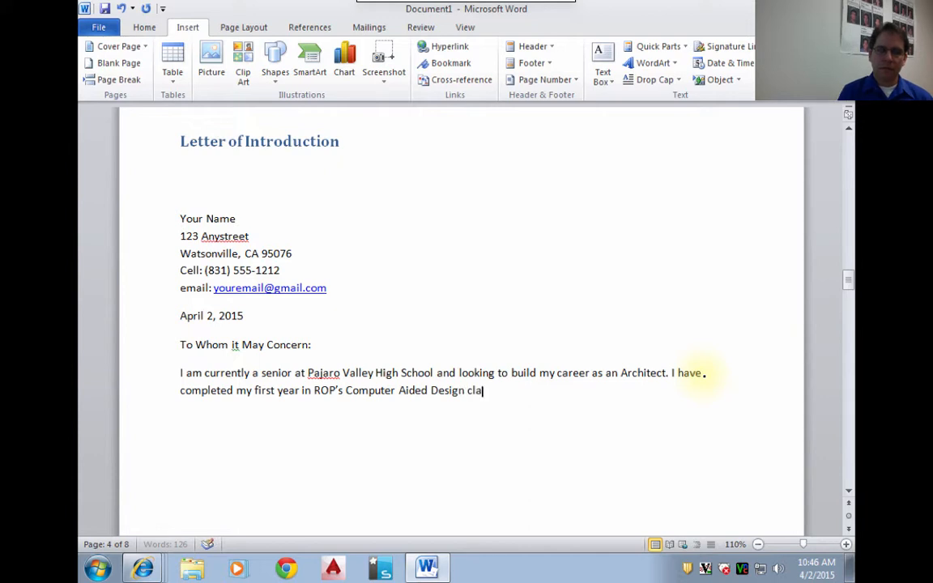
{"action": "type", "text": "ss and have "}
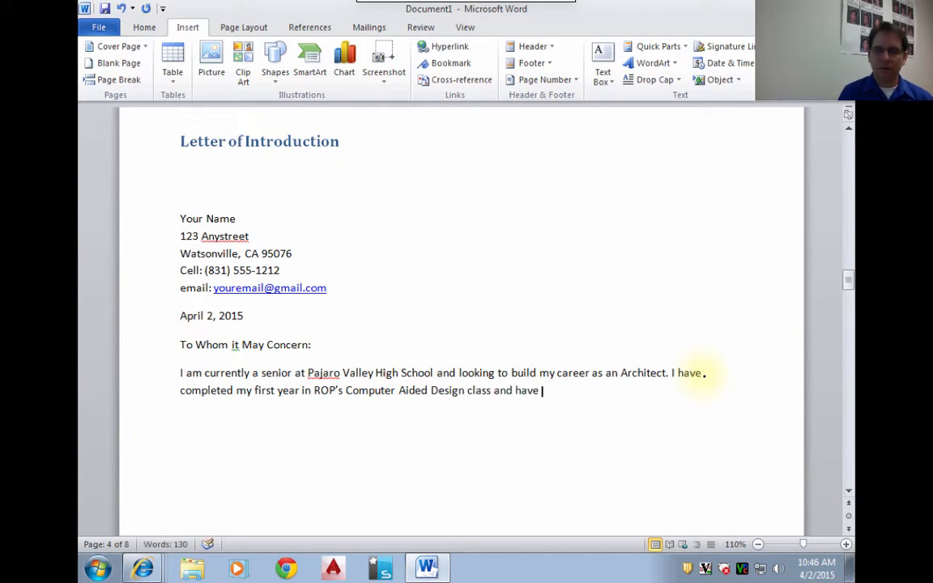
{"action": "type", "text": "earne"}
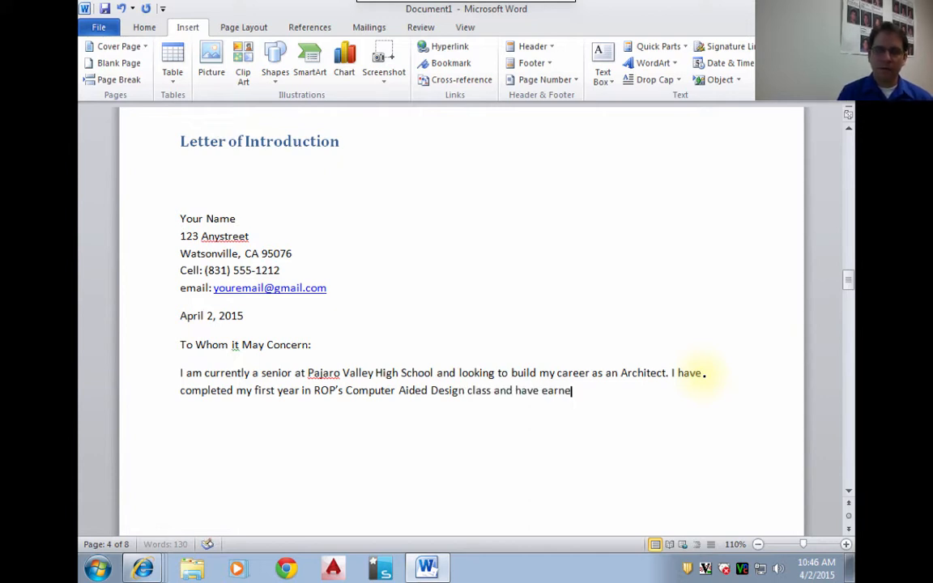
{"action": "type", "text": "d colleg"}
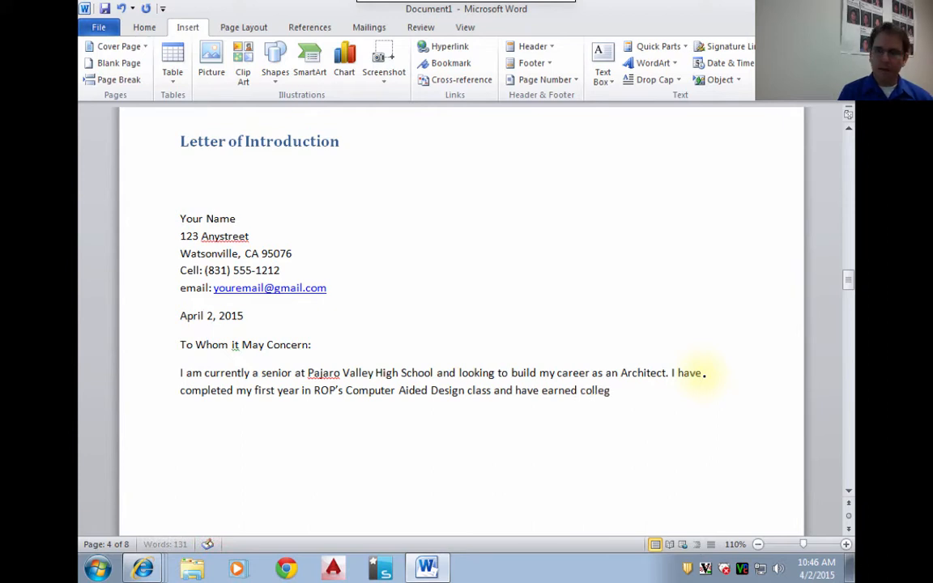
{"action": "type", "text": "e credit"}
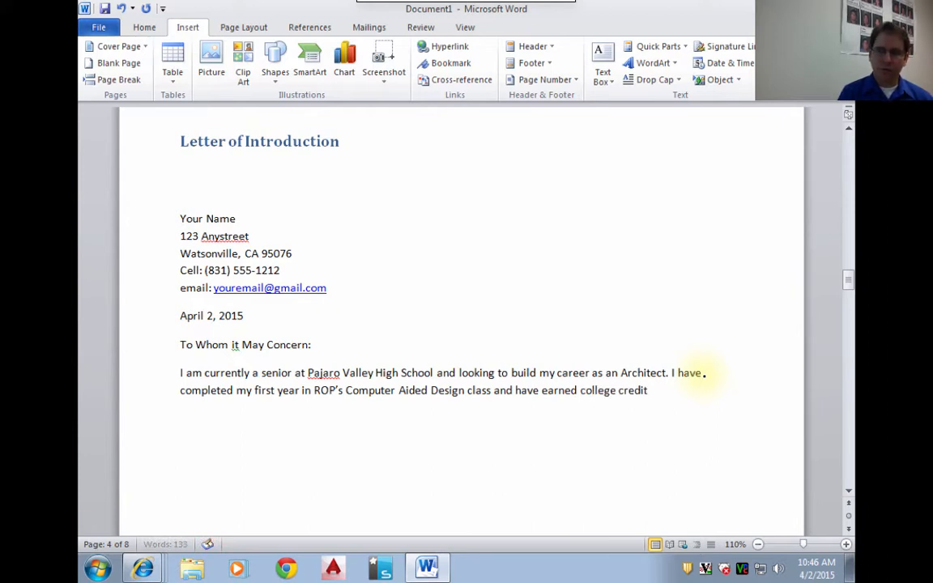
{"action": "type", "text": " for my work. I"}
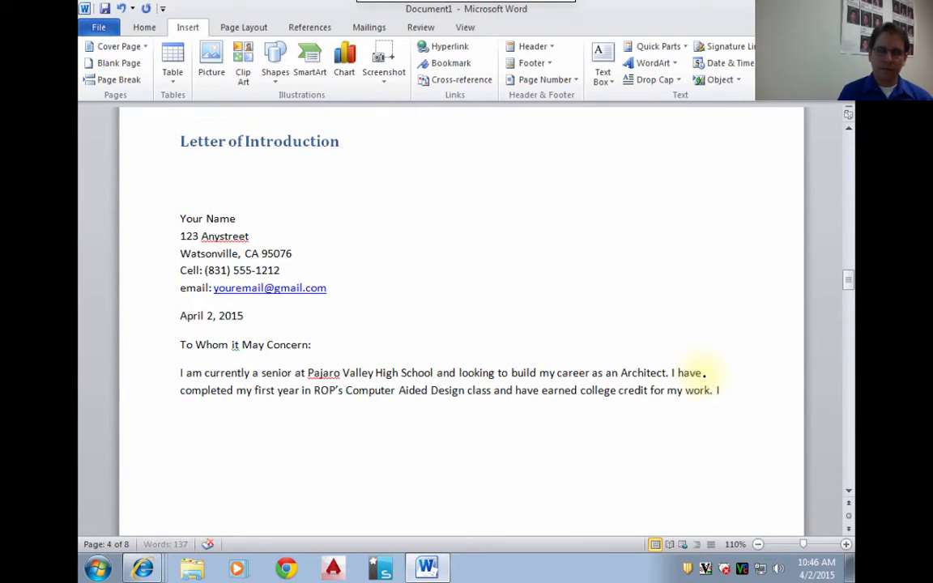
{"action": "type", "text": " would like to m"}
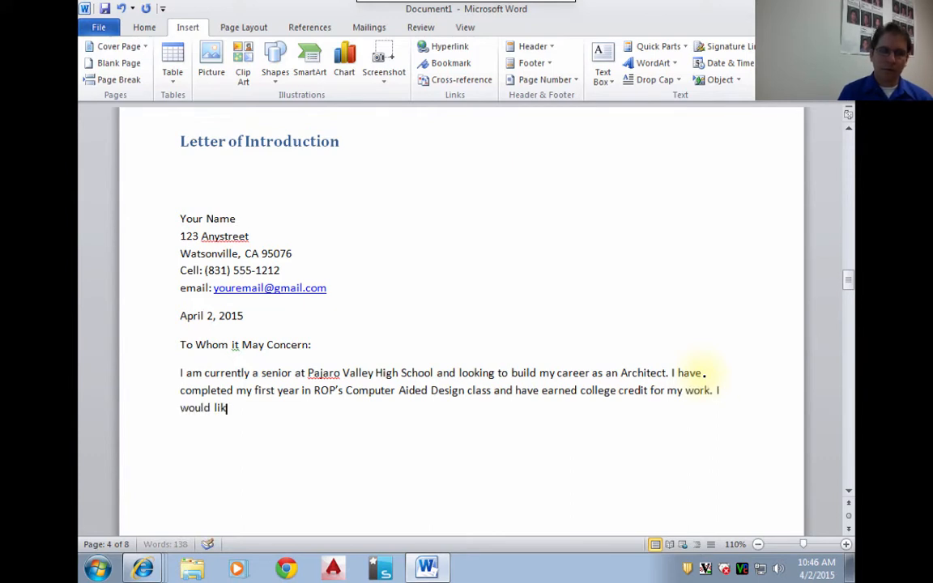
- Add the sentence "I would like to meet with you and discuss how I can contribute to your architectural firm over the summer."
{"action": "type", "text": "with you and d"}
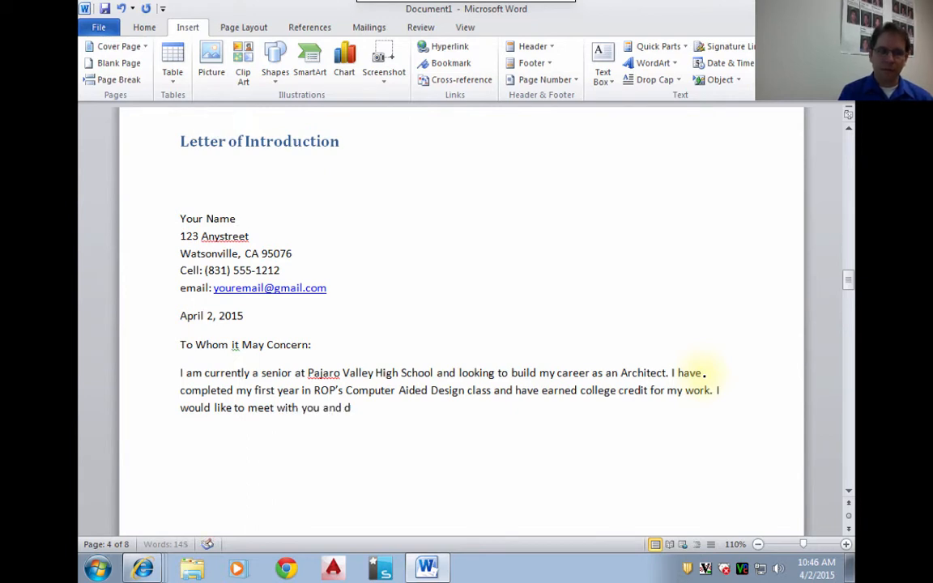
{"action": "type", "text": "iscuss how I can"}
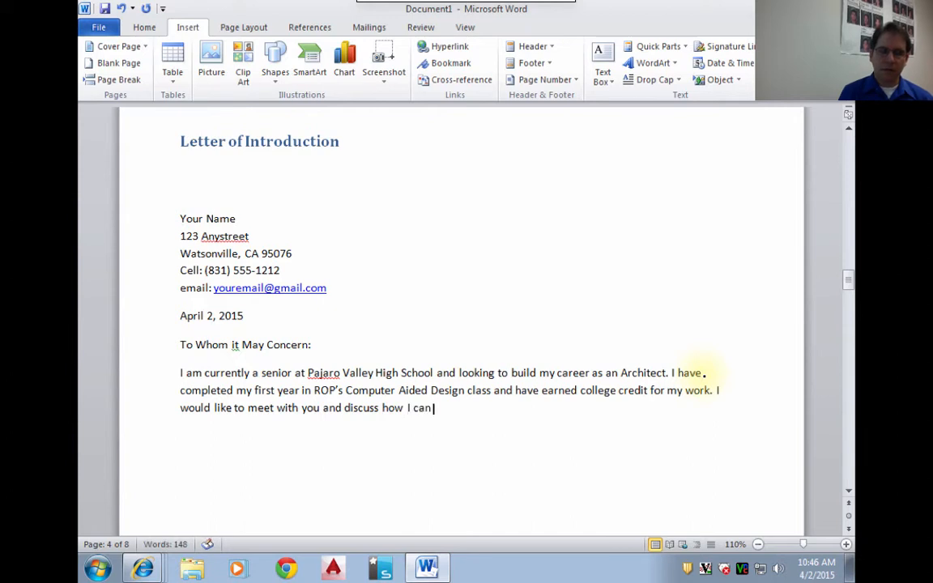
{"action": "type", "text": " contribute to you"}
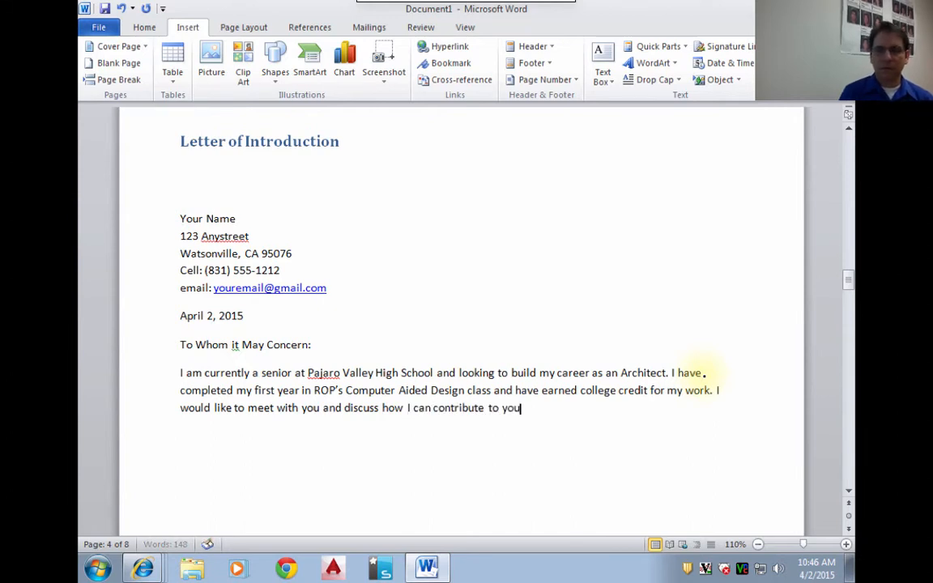
{"action": "type", "text": "r a"}
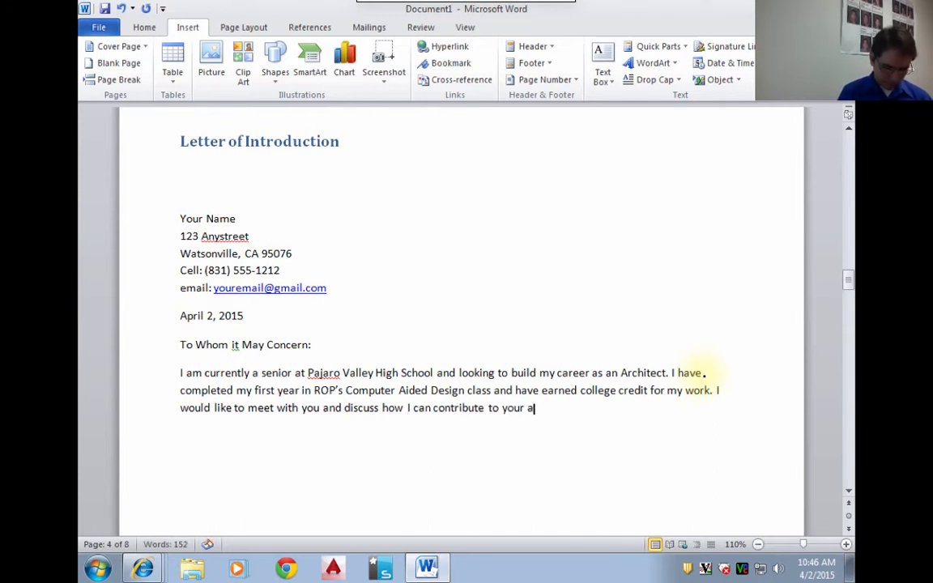
{"action": "type", "text": "rchitec"}
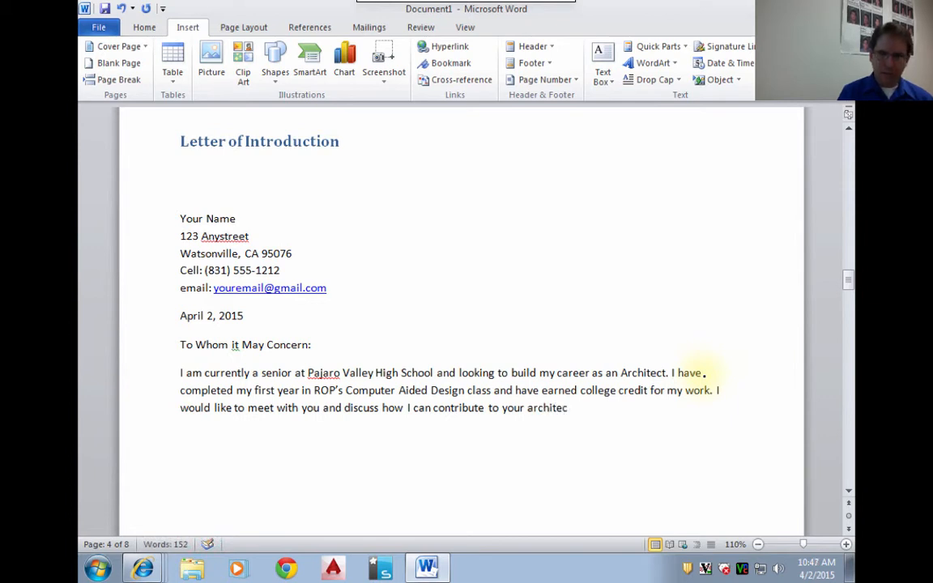
{"action": "type", "text": "tural fi"}
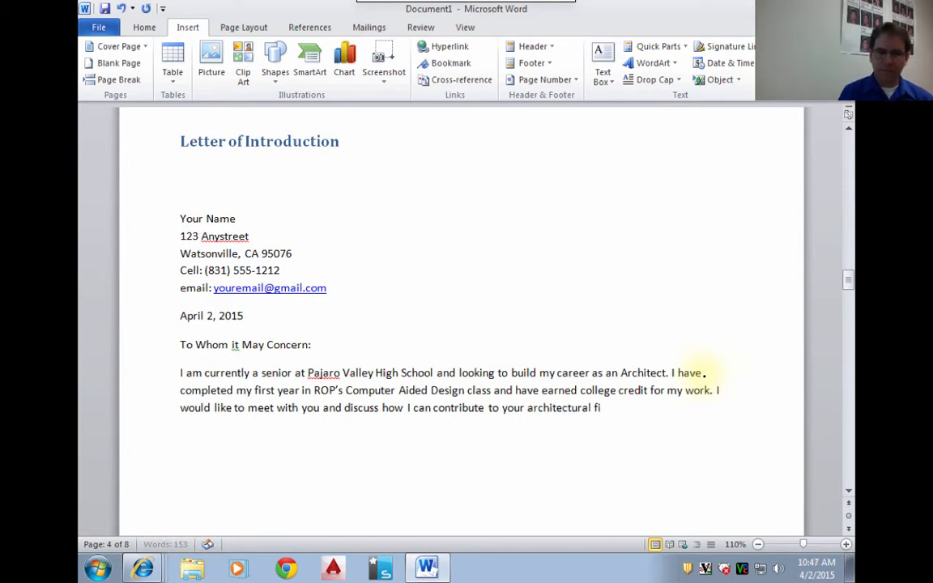
{"action": "type", "text": "rm over the summer."}
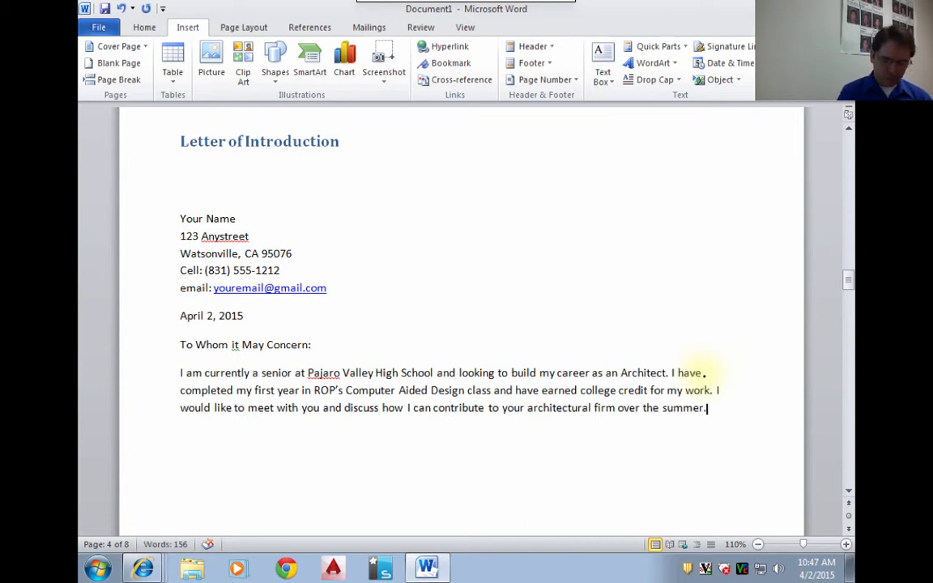
{"action": "type", "text": " Enclos"}
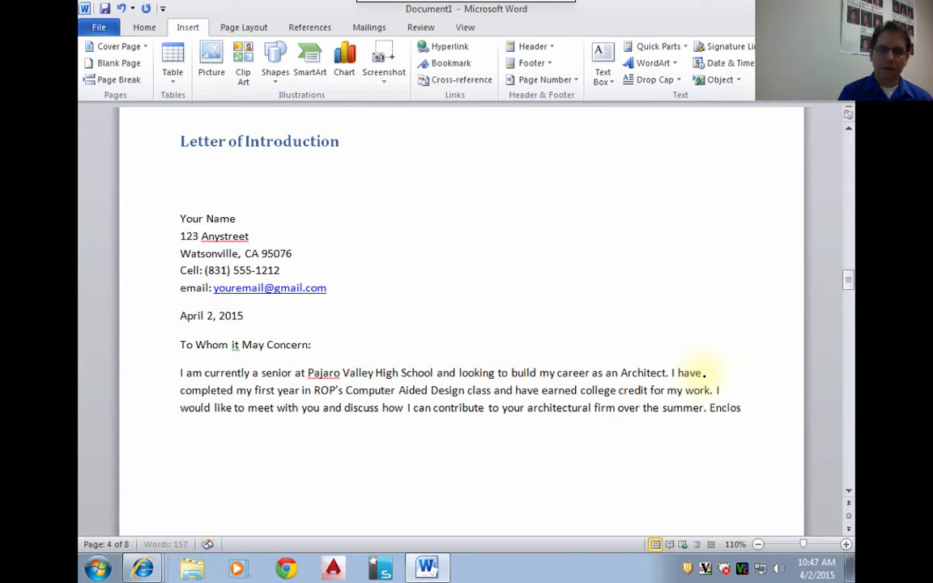
{"action": "type", "text": "ed you will find so"}
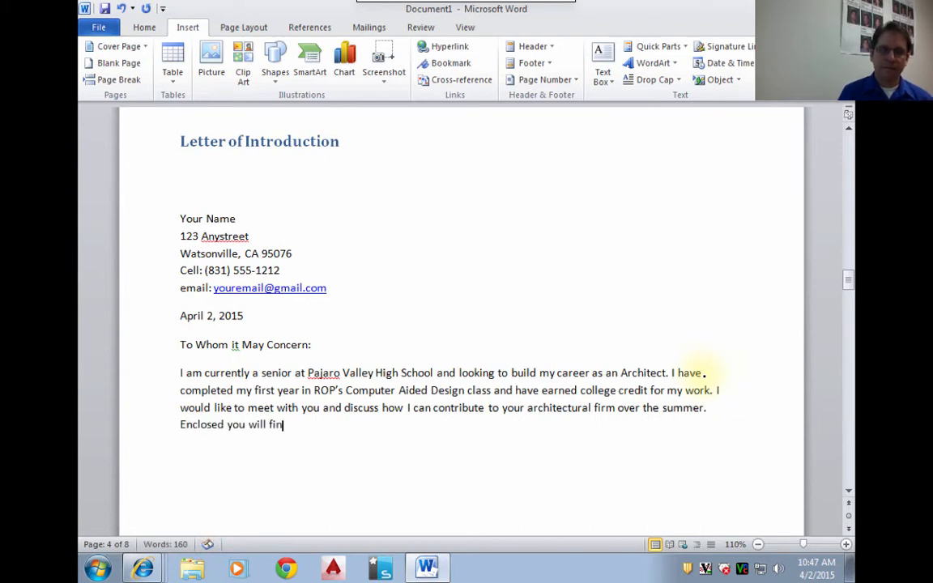
- Continue the paragraph with "Enclosed you will find my resume and some samples of my work."
{"action": "key", "text": "BackSpace"}
{"action": "key", "text": "BackSpace"}
{"action": "type", "text": "my resume an"}
{"action": "key", "text": "BackSpace"}
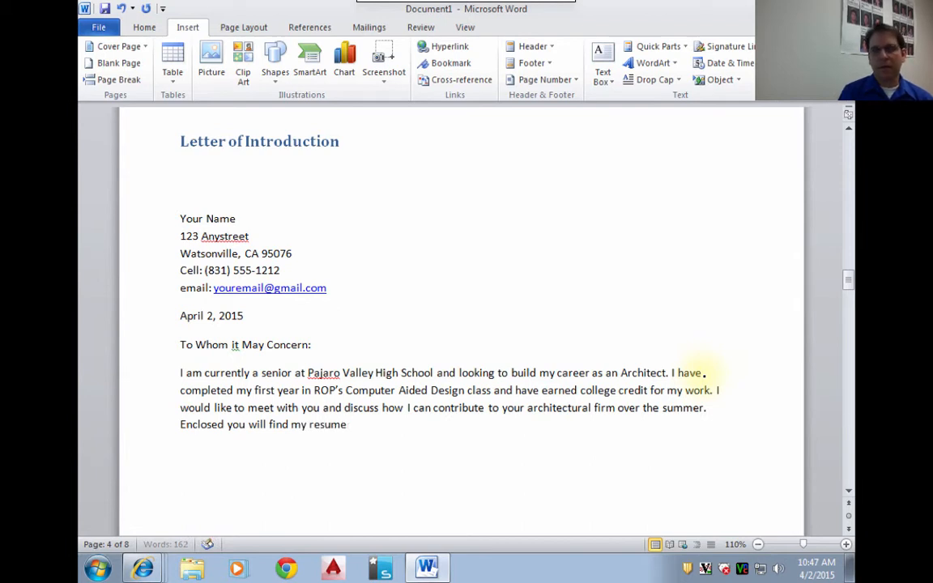
{"action": "type", "text": "and some samples of"}
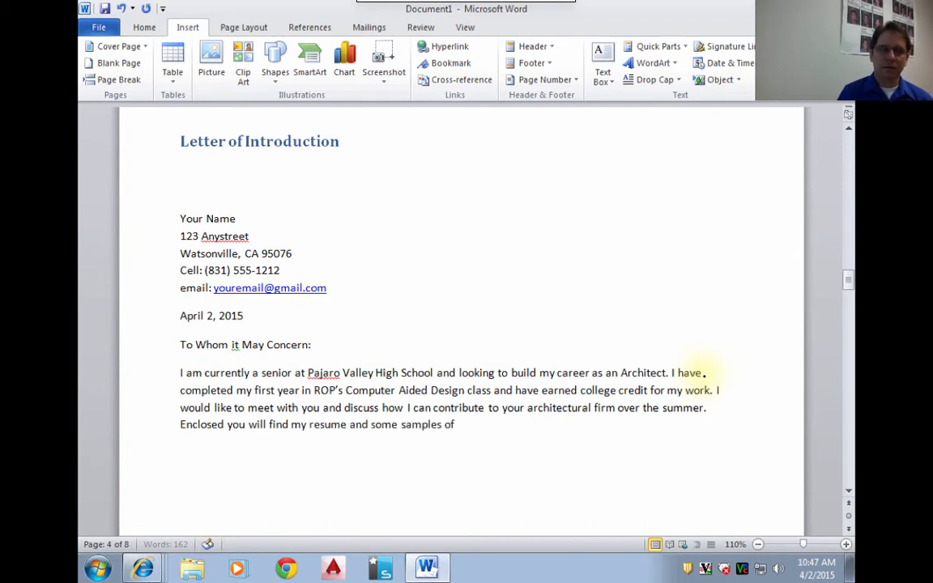
{"action": "type", "text": " my work"}
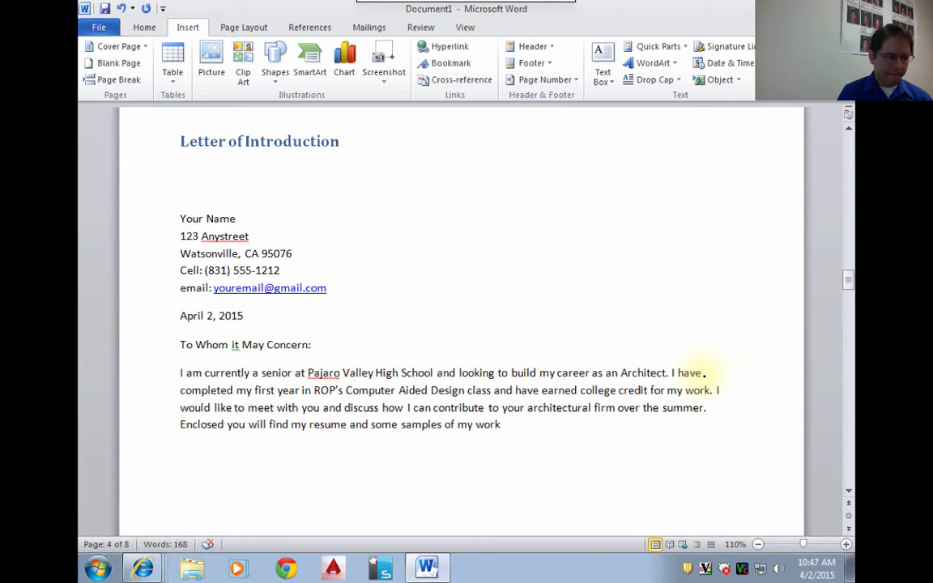
{"action": "type", "text": "."}
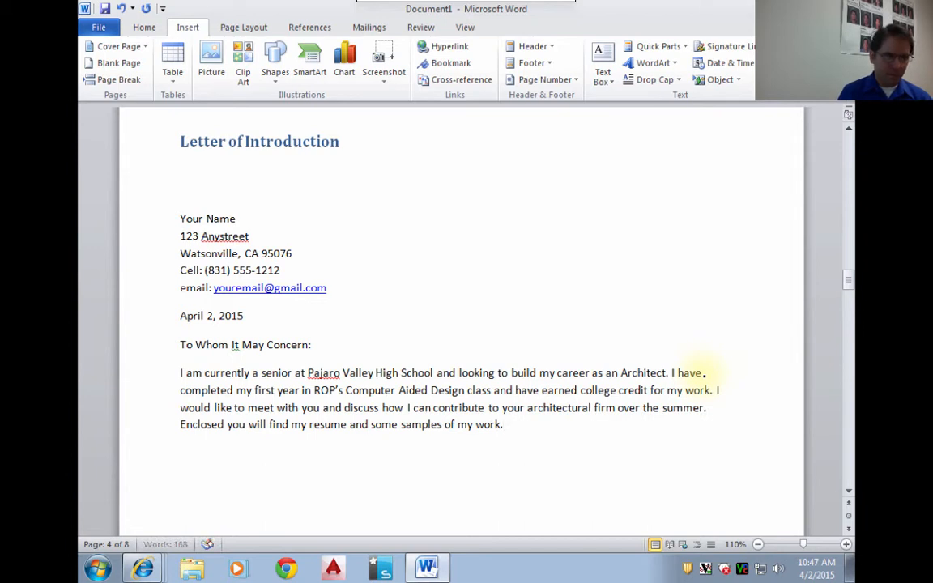
{"action": "type", "text": " Please conta"}
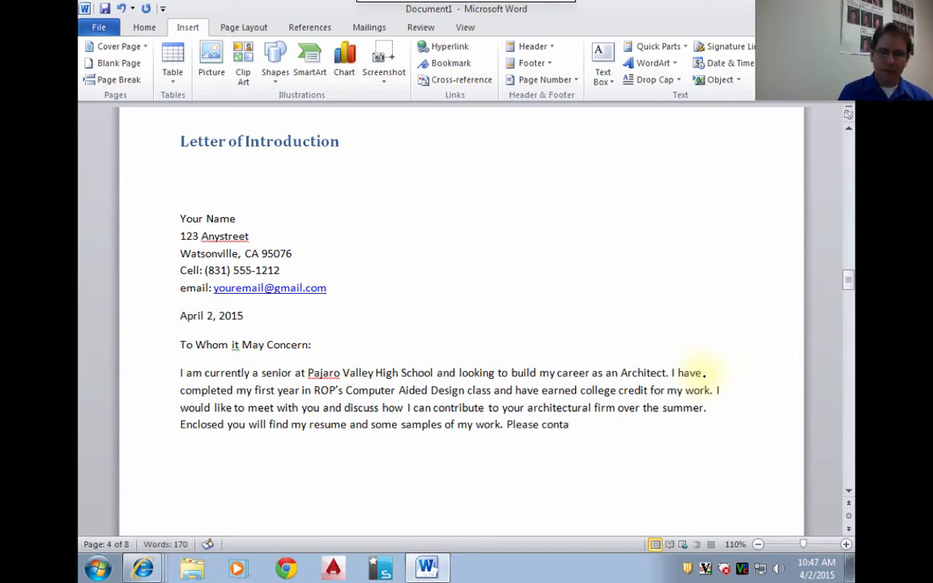
{"action": "type", "text": "ct me at y"}
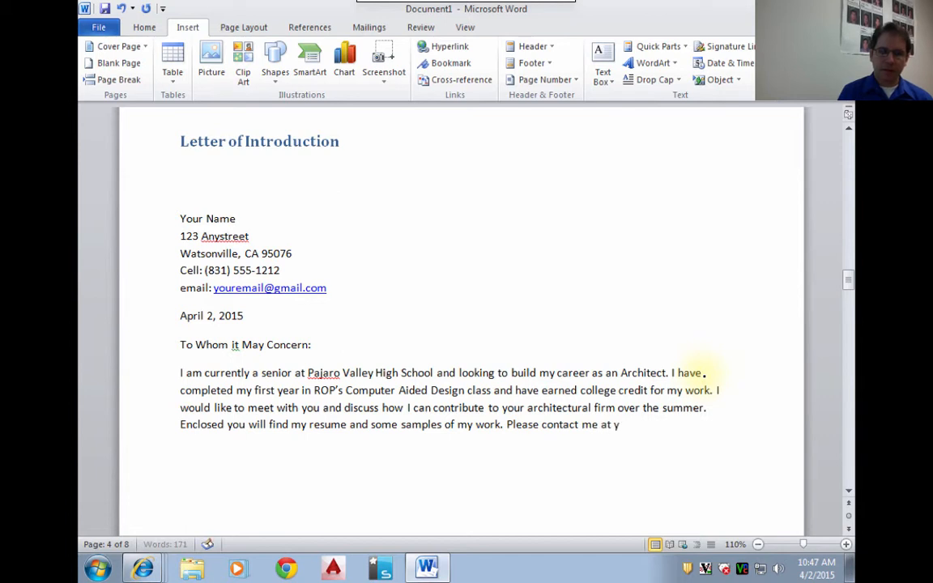
{"action": "type", "text": "our earliest "}
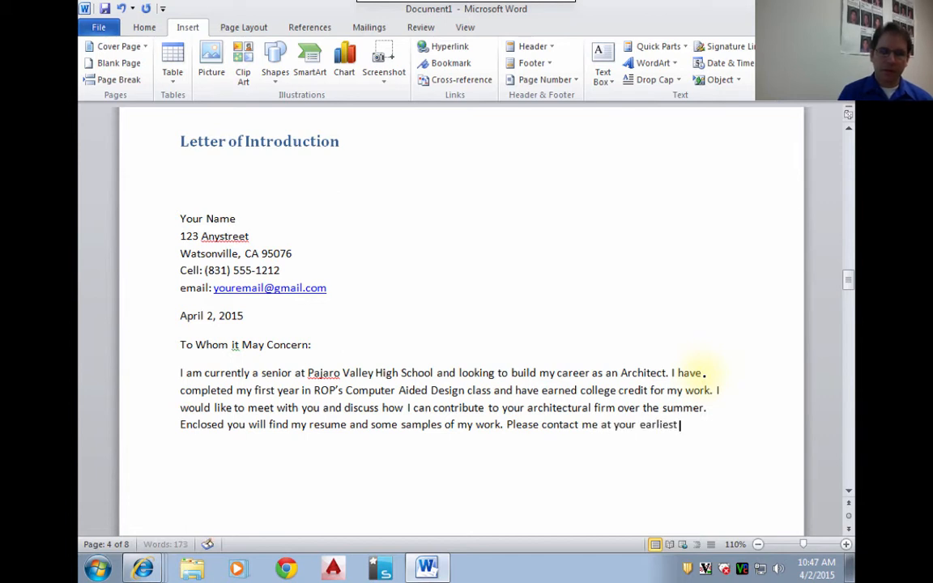
{"action": "type", "text": "convinecne"}
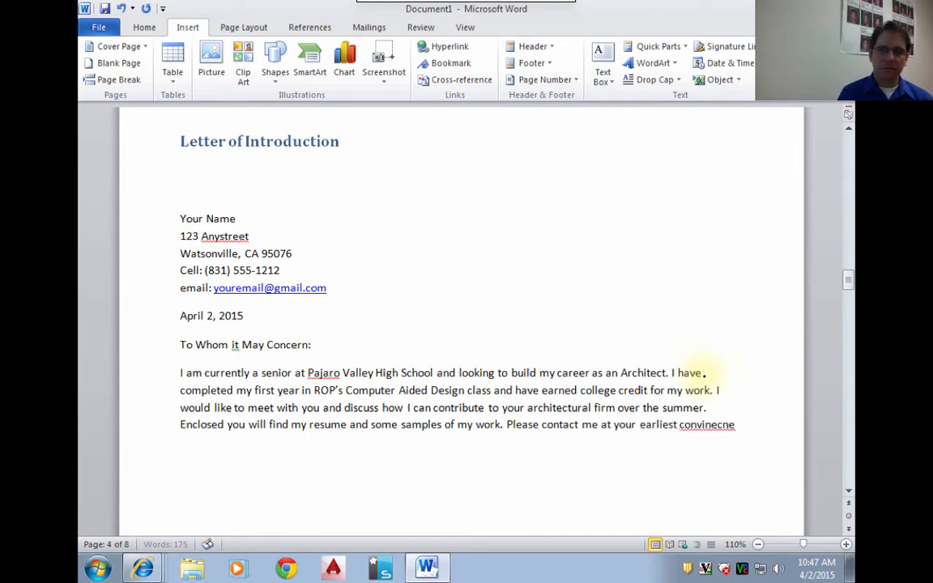
{"action": "type", "text": " to schedule "}
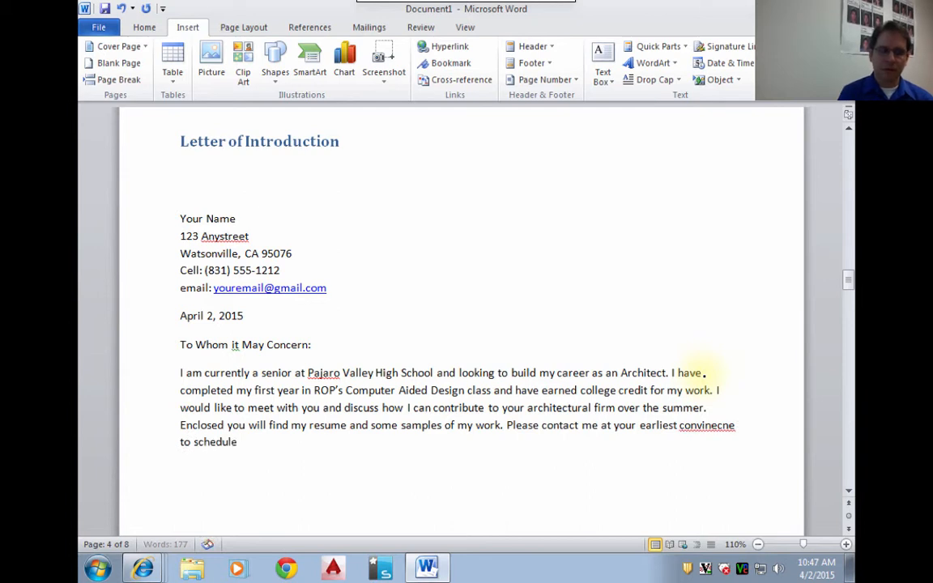
{"action": "type", "text": "a tim"}
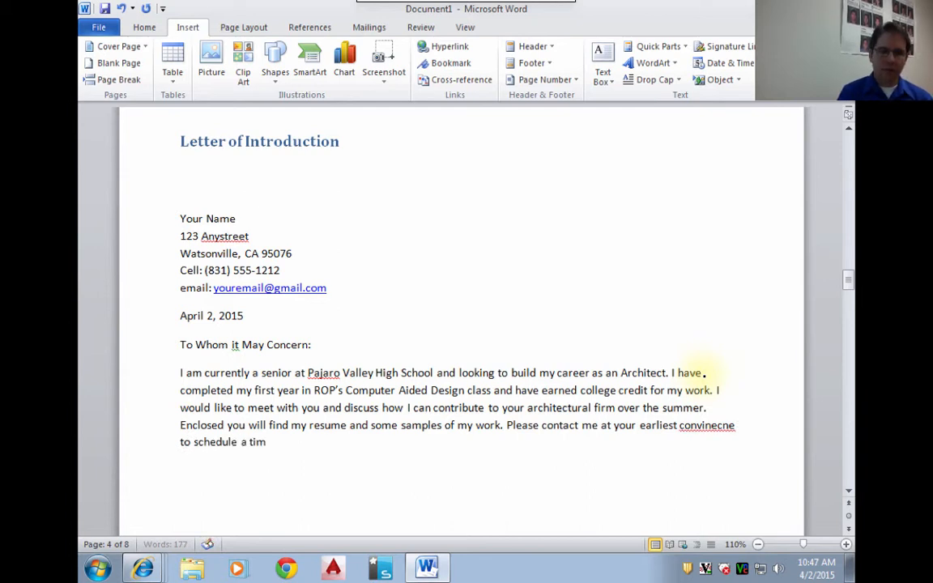
{"action": "type", "text": "e to meet."}
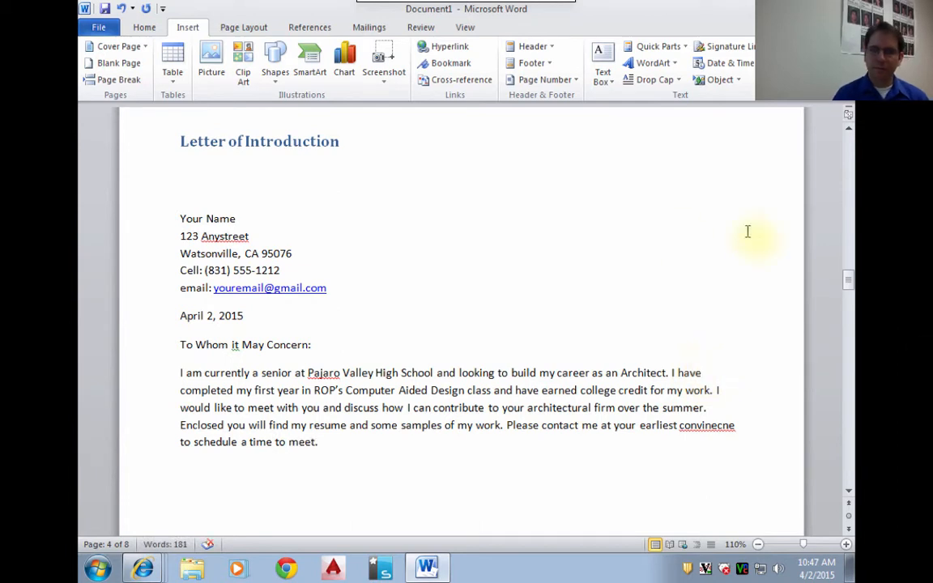
- End the paragraph with "Please contact me at your earliest convenience to schedule a time to meet.", correcting the spelling of "convenience"
{"action": "right_click", "coordinate": [698, 428]}
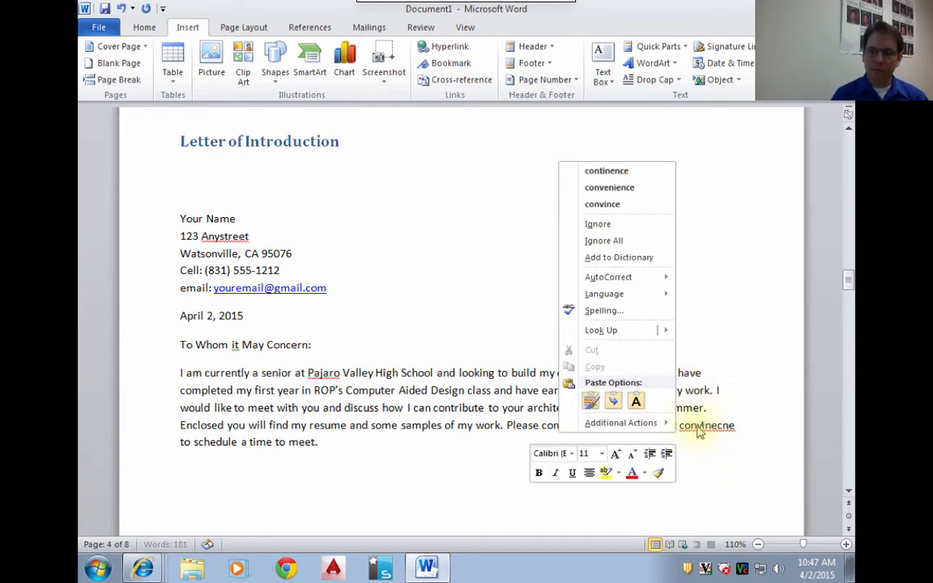
{"action": "left_click", "coordinate": [629, 187]}
- Add the closing "Sincerely," on a new line below the body paragraph and leave blank lines beneath it for a signature
{"action": "left_click", "coordinate": [463, 468]}
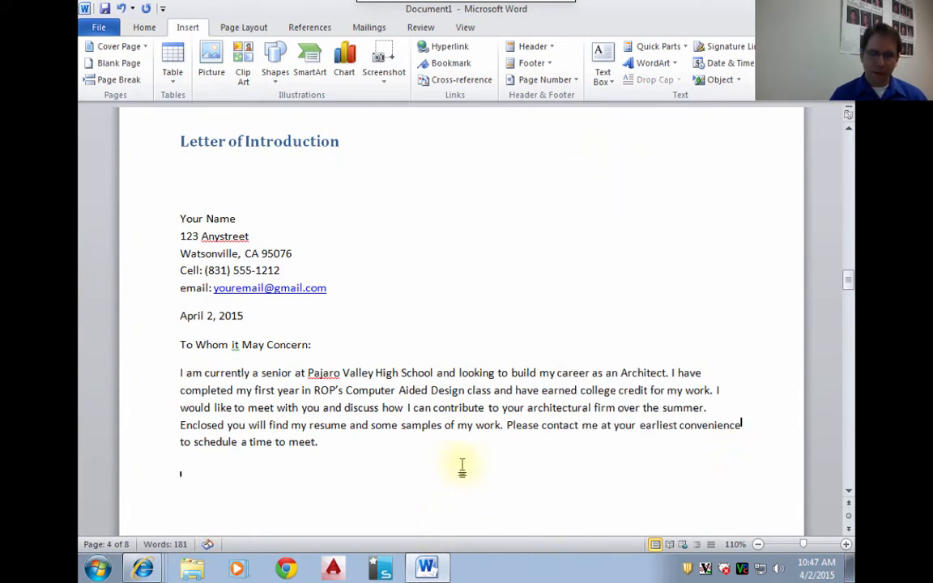
{"action": "type", "text": "Sincereluy,"}
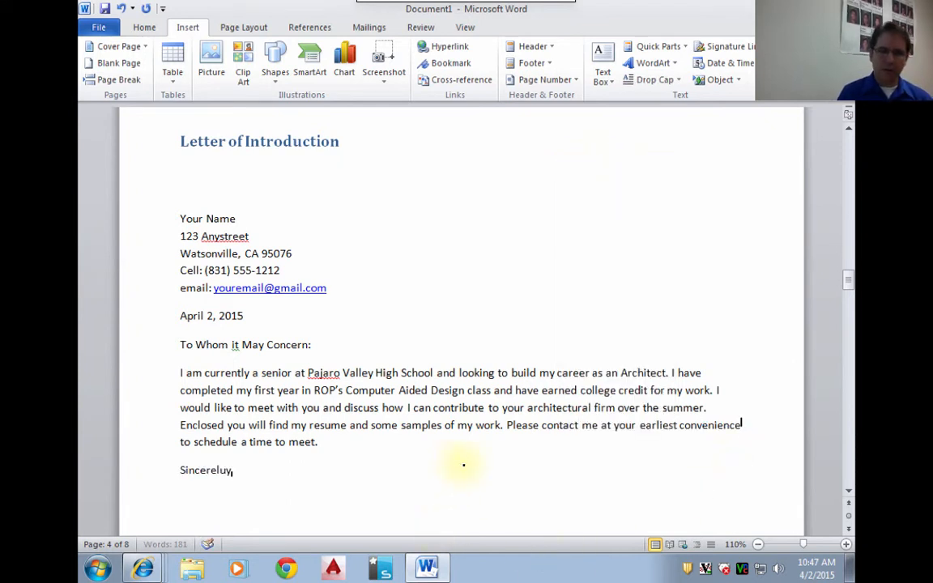
{"action": "key", "text": "BackSpace"}
{"action": "key", "text": "BackSpace"}
{"action": "key", "text": "BackSpace"}
{"action": "type", "text": "y,"}
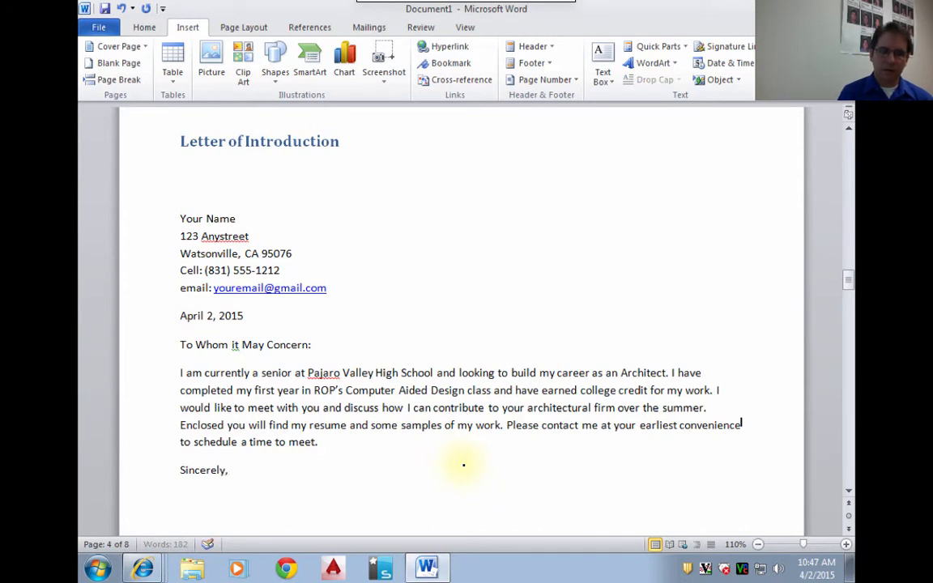
{"action": "key", "text": "Return"}
{"action": "key", "text": "Return"}
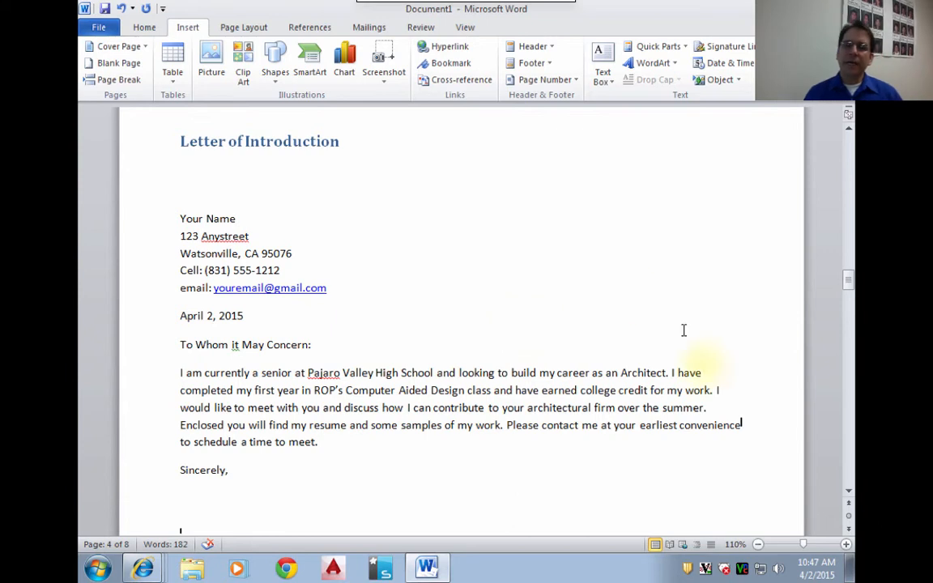
{"action": "left_click_drag", "start_coordinate": [847, 282], "coordinate": [847, 287]}
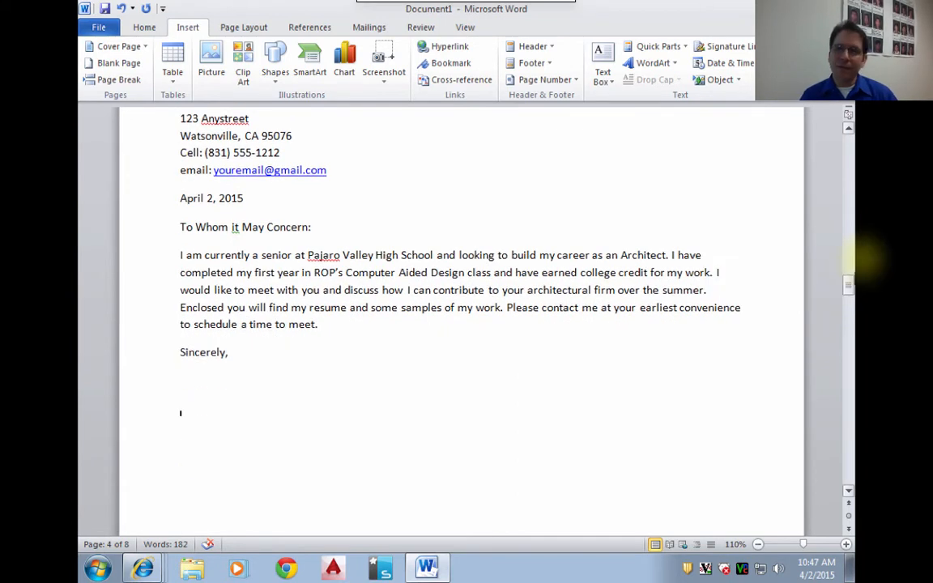
{"action": "left_click", "coordinate": [848, 128]}
{"action": "left_click", "coordinate": [848, 129]}
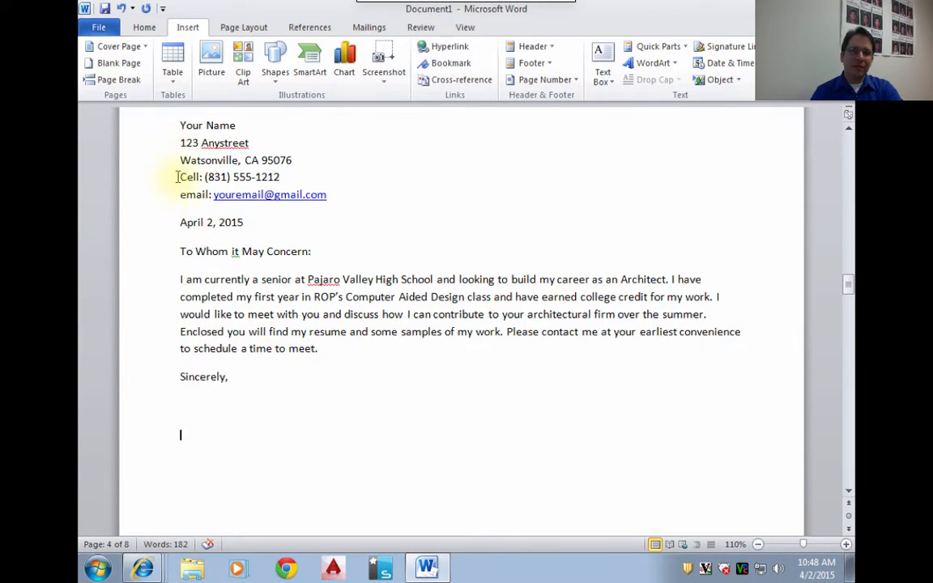
- Add the signature line "Your name" beneath the blank lines under "Sincerely," and start a new line after it
{"action": "left_click", "coordinate": [160, 221]}
{"action": "left_click", "coordinate": [145, 258]}
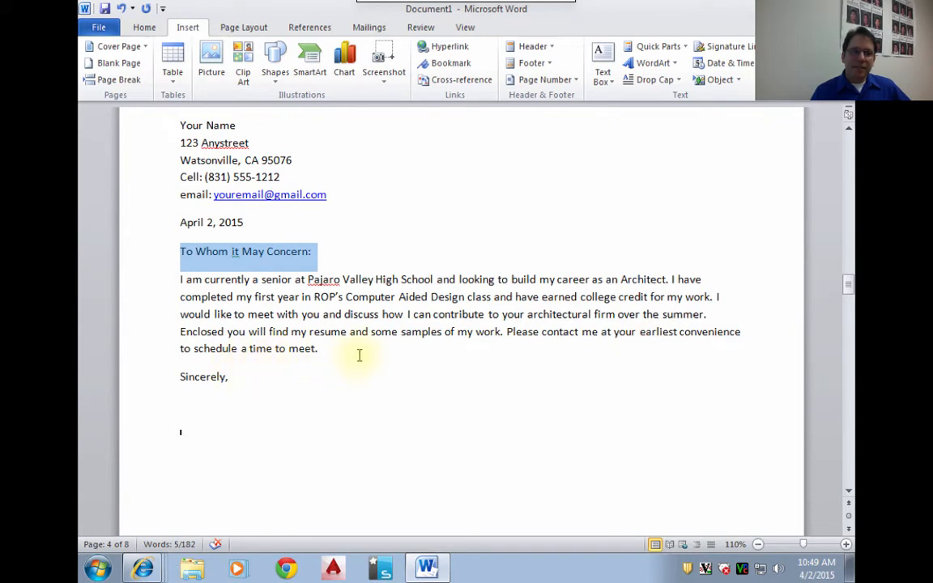
{"action": "left_click", "coordinate": [191, 408]}
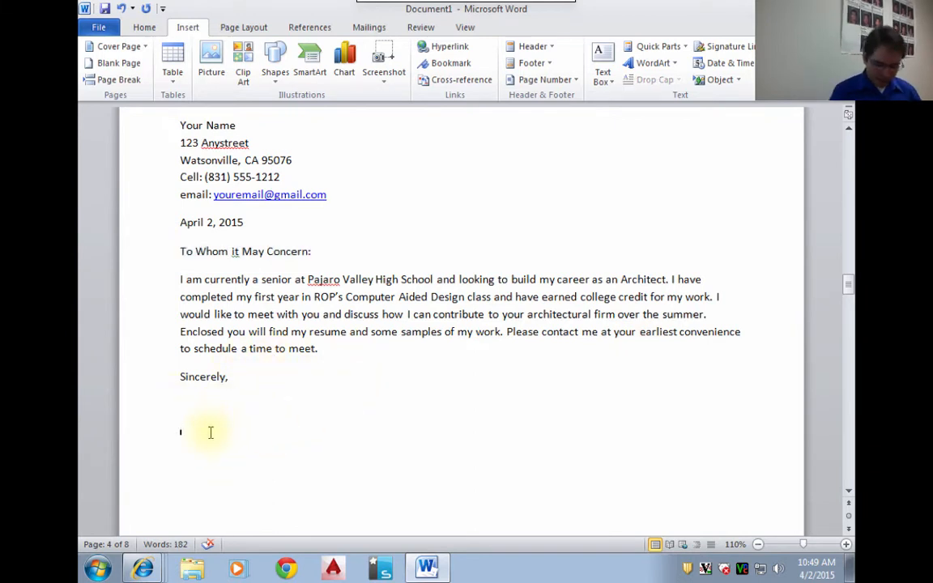
{"action": "type", "text": "Your name"}
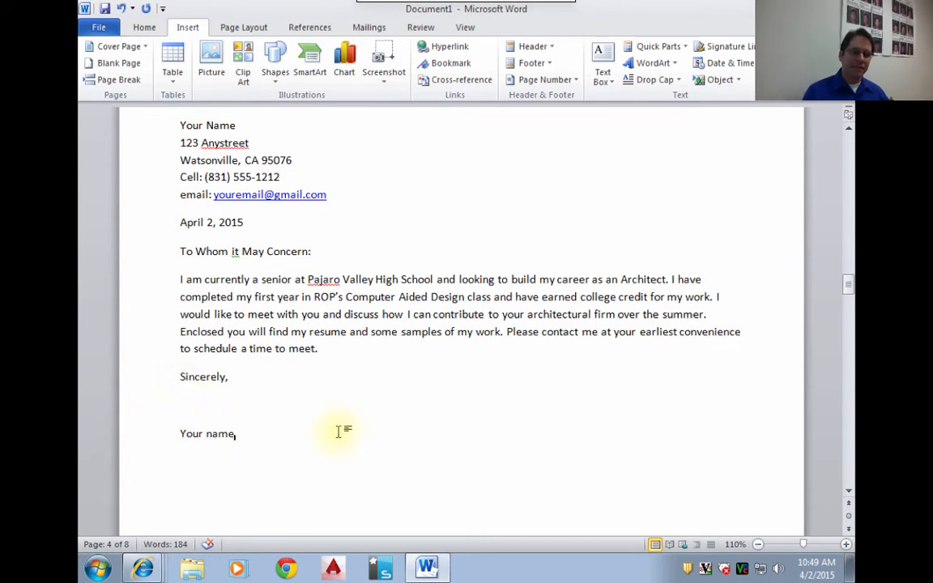
{"action": "key", "text": "Return"}
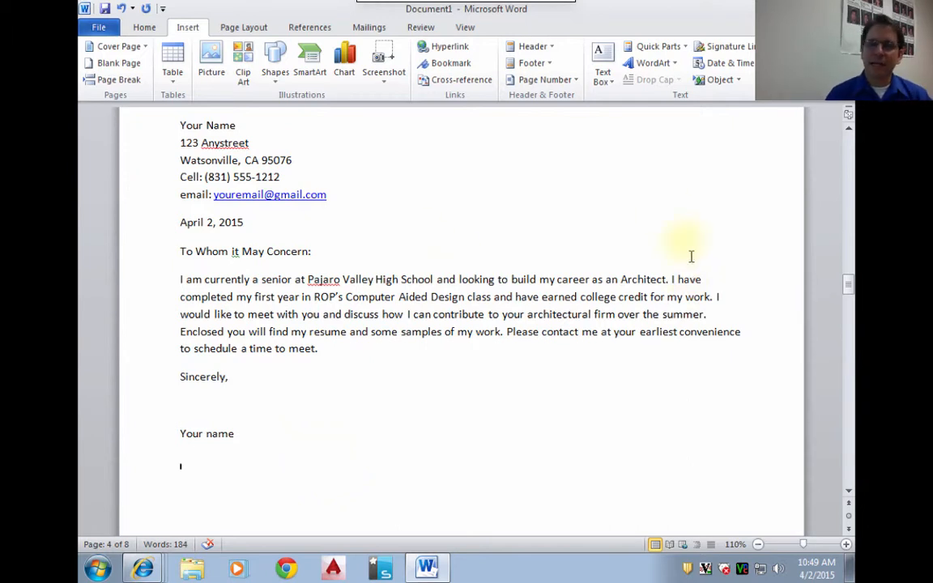
- Insert the heading "Resume" above the "Job Application" heading, with blank lines between the two
{"action": "scroll", "coordinate": [849, 448], "scroll_direction": "down", "scroll_amount": 6}
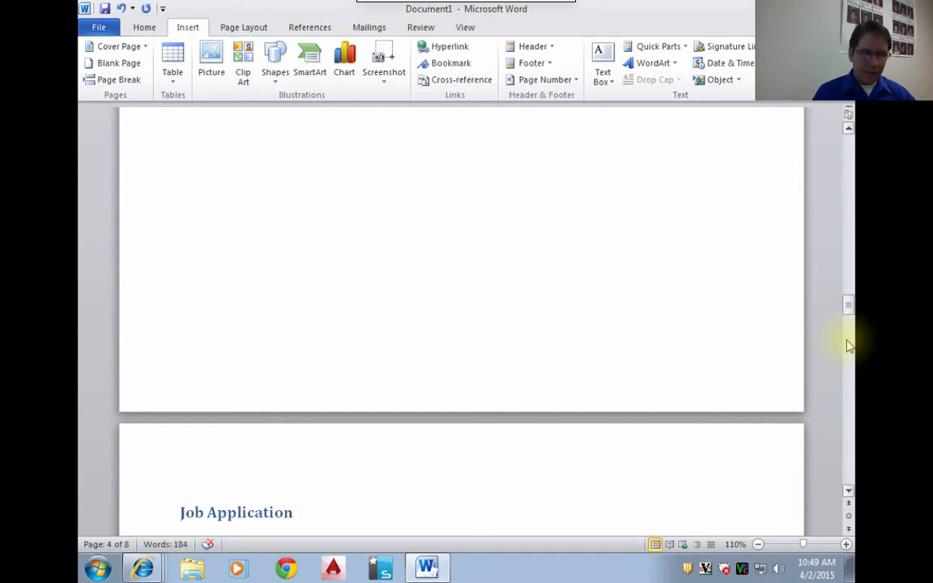
{"action": "mouse_move", "coordinate": [848, 310]}
{"action": "left_mouse_down"}
{"action": "mouse_move", "coordinate": [848, 298]}
{"action": "mouse_move", "coordinate": [851, 332]}
{"action": "mouse_move", "coordinate": [849, 296]}
{"action": "mouse_move", "coordinate": [850, 312]}
{"action": "left_mouse_up"}
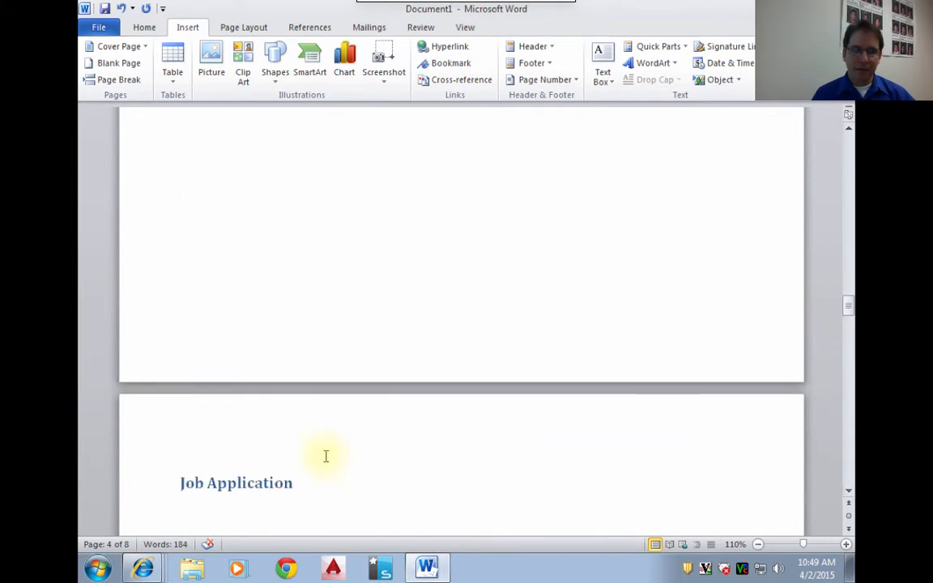
{"action": "left_click", "coordinate": [177, 484]}
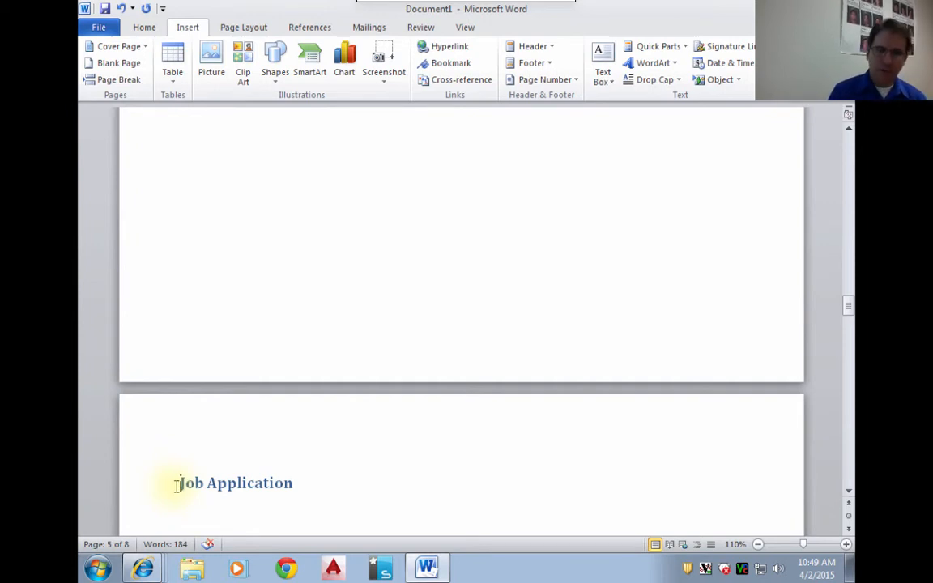
{"action": "type", "text": "Resume"}
{"action": "key", "text": "shift+End"}
{"action": "key", "text": "Delete"}
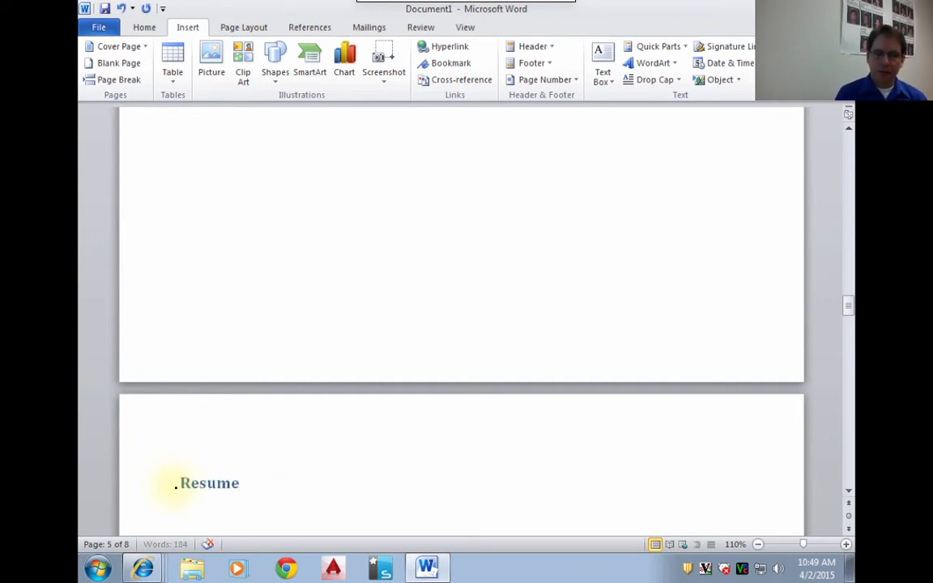
{"action": "key", "text": "Return"}
- Apply the Normal style to the blank lines between the "Resume" and "Job Application" headings
{"action": "left_click", "coordinate": [149, 439]}
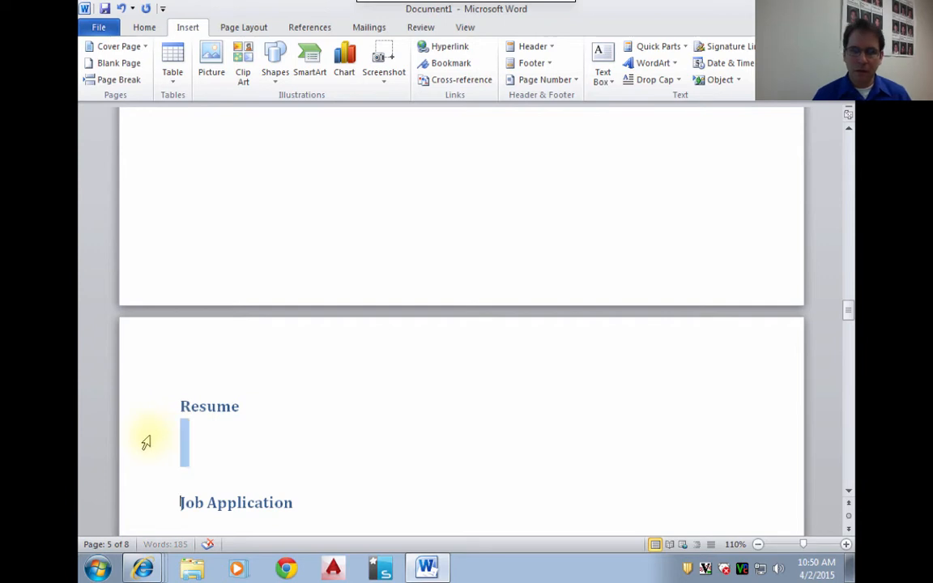
{"action": "left_click", "coordinate": [145, 31]}
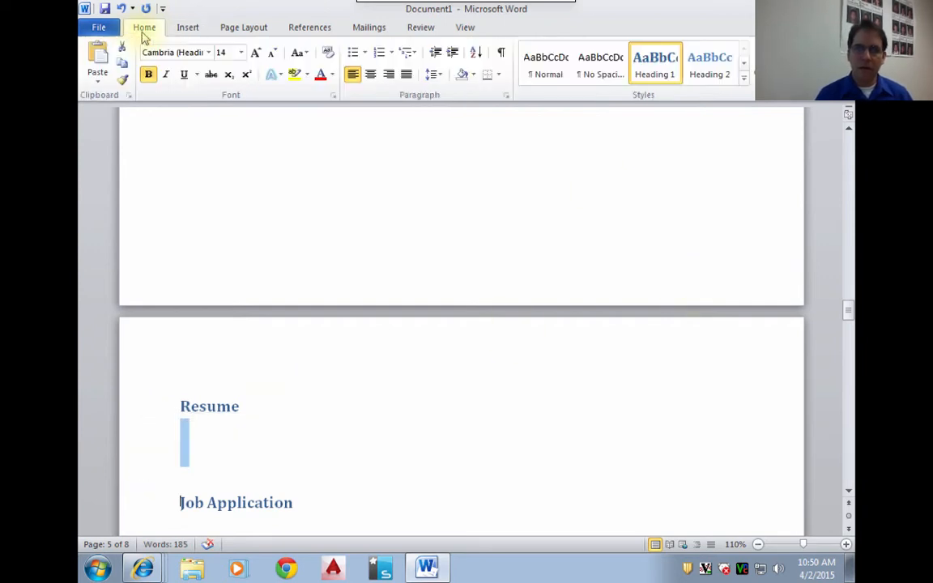
{"action": "left_click", "coordinate": [545, 64]}
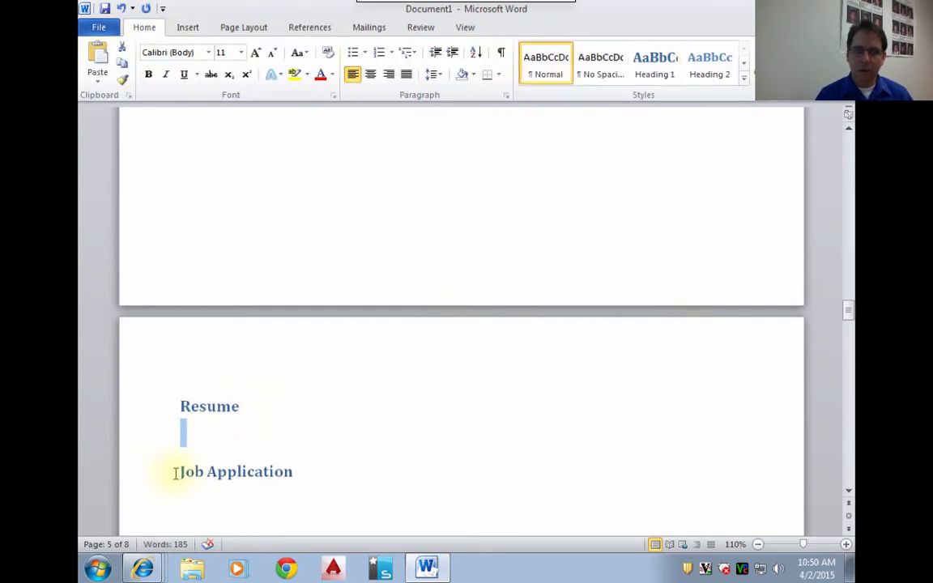
- Insert a page break before "Job Application" and place the cursor on the blank line under "Resume"
{"action": "left_click", "coordinate": [175, 474]}
{"action": "left_click", "coordinate": [187, 27]}
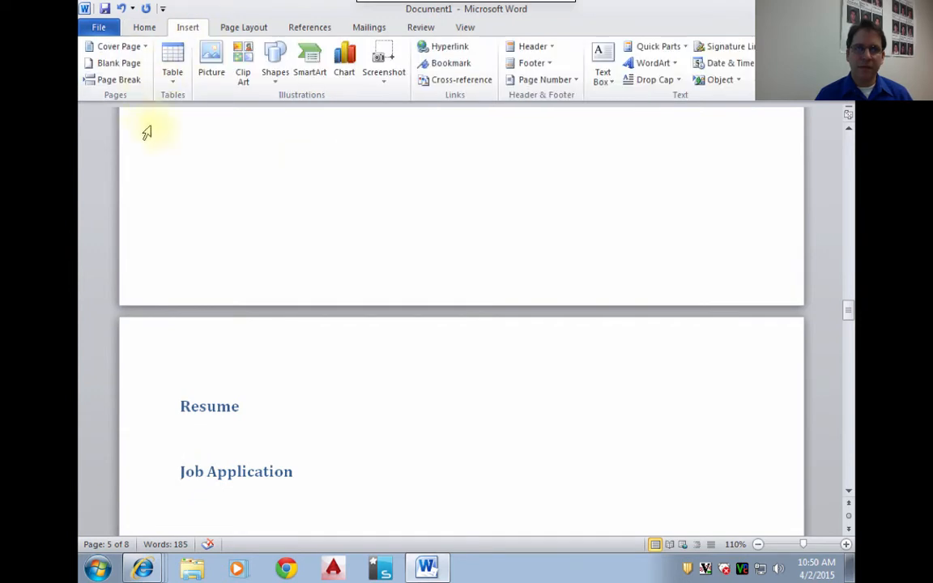
{"action": "left_click", "coordinate": [122, 81]}
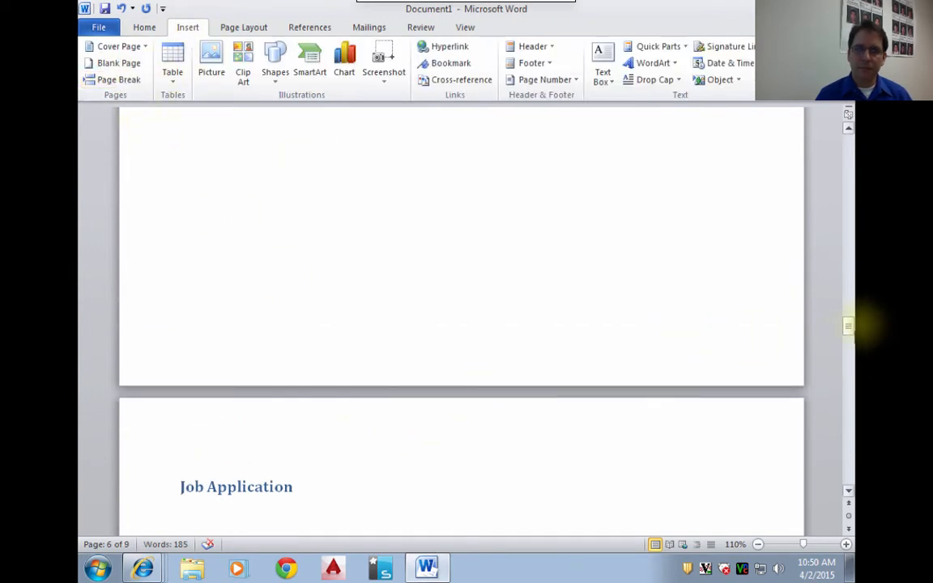
{"action": "scroll", "coordinate": [429, 316], "scroll_direction": "up", "scroll_amount": 5}
{"action": "scroll", "coordinate": [433, 337], "scroll_direction": "up", "scroll_amount": 8}
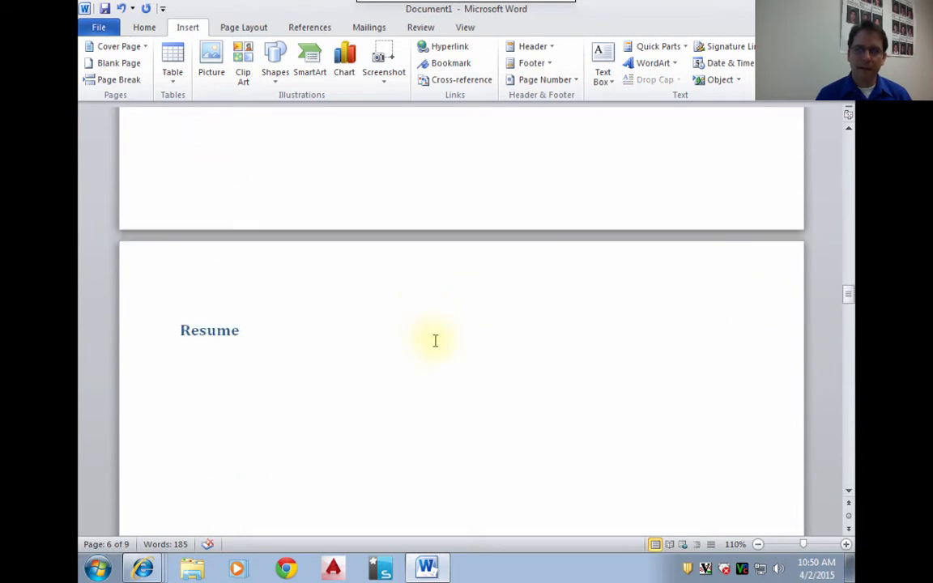
{"action": "scroll", "coordinate": [429, 356], "scroll_direction": "down", "scroll_amount": 2}
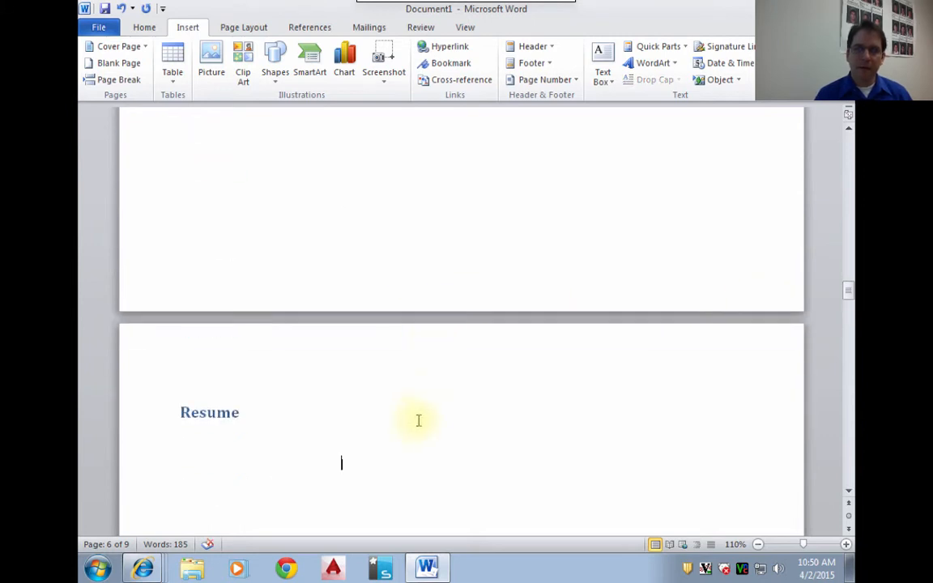
{"action": "left_click", "coordinate": [229, 470]}
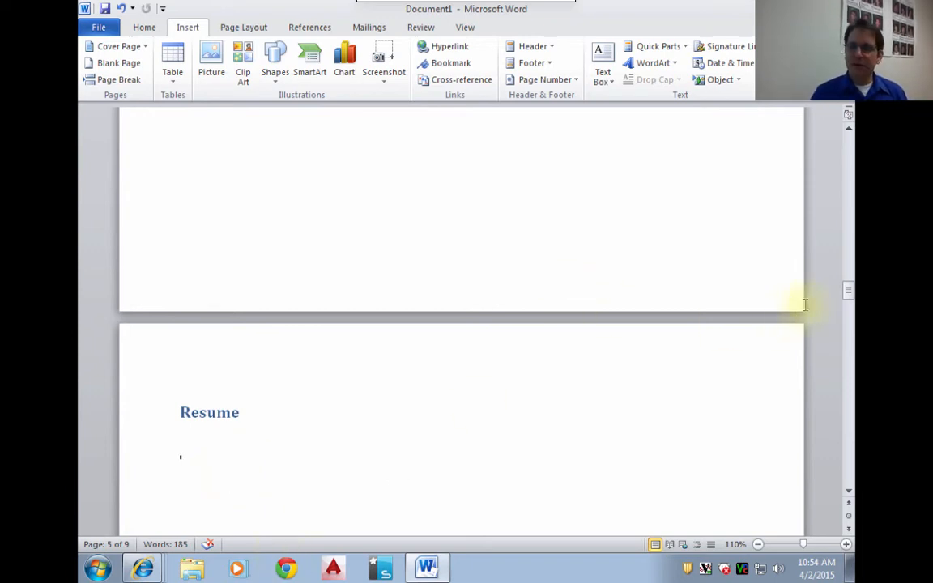
- Add the Heading 1 title "Letter of Recommendation" on the document's blank last page, followed by a new line
{"action": "left_click_drag", "start_coordinate": [847, 298], "coordinate": [849, 443]}
{"action": "scroll", "coordinate": [546, 510], "scroll_direction": "down", "scroll_amount": 2}
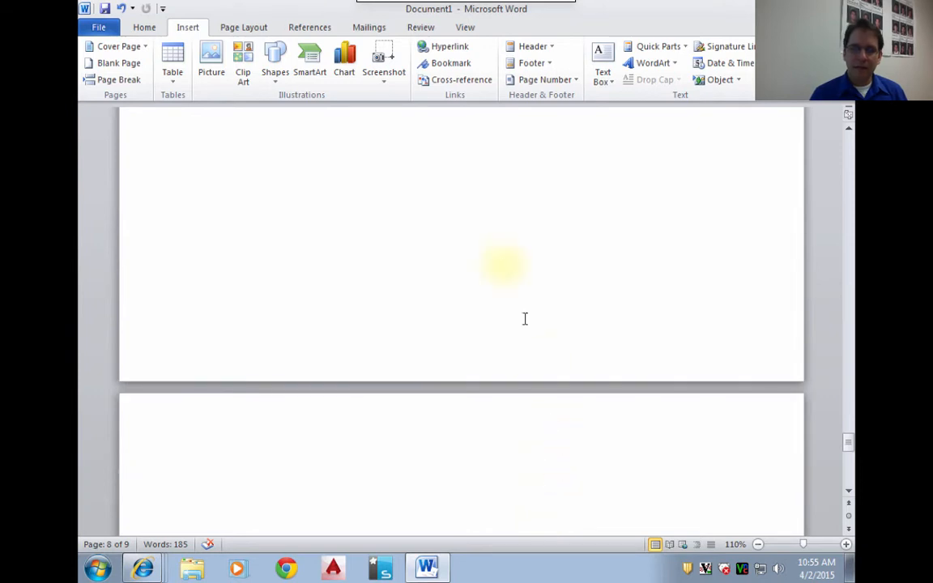
{"action": "left_click", "coordinate": [416, 444]}
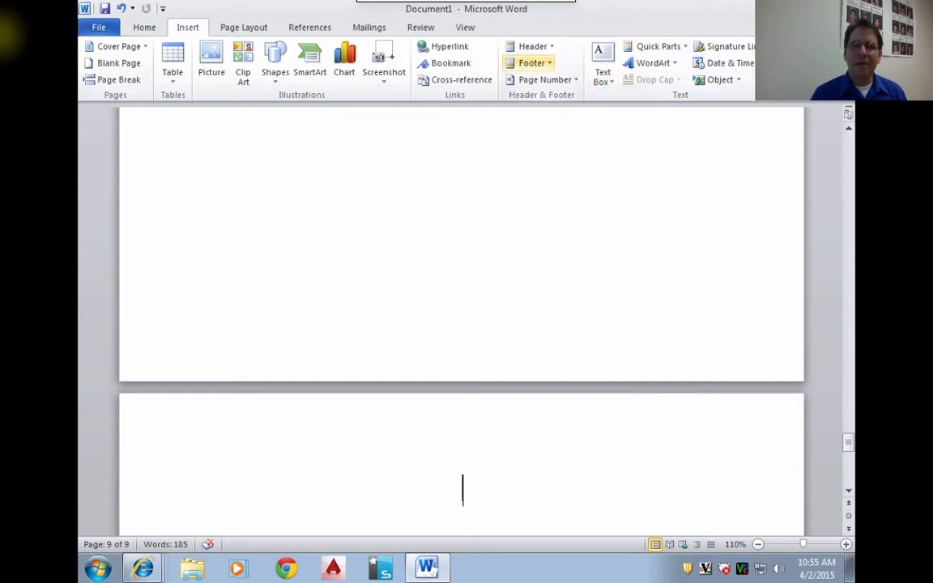
{"action": "left_click", "coordinate": [143, 26]}
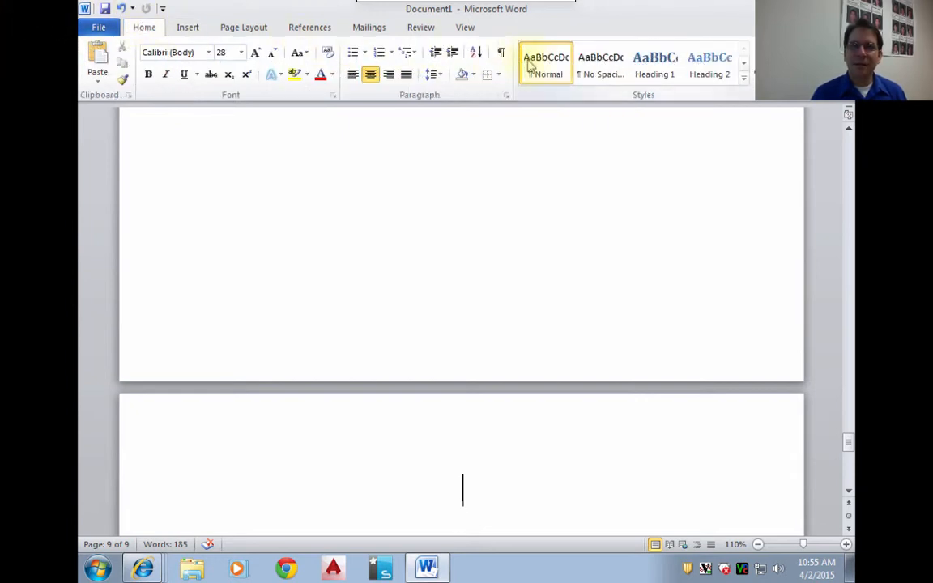
{"action": "left_click", "coordinate": [645, 65]}
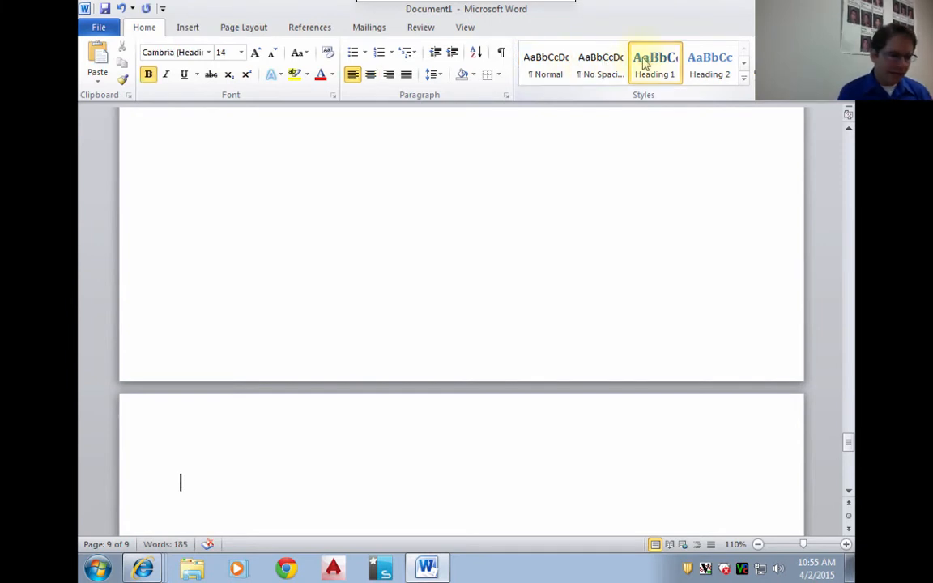
{"action": "type", "text": "Le"}
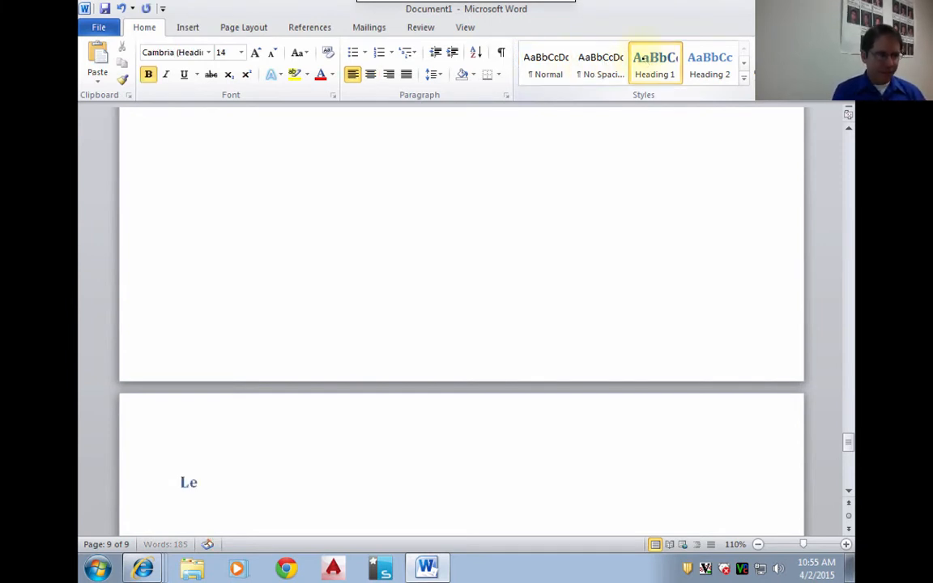
{"action": "type", "text": "tter of Recome3n"}
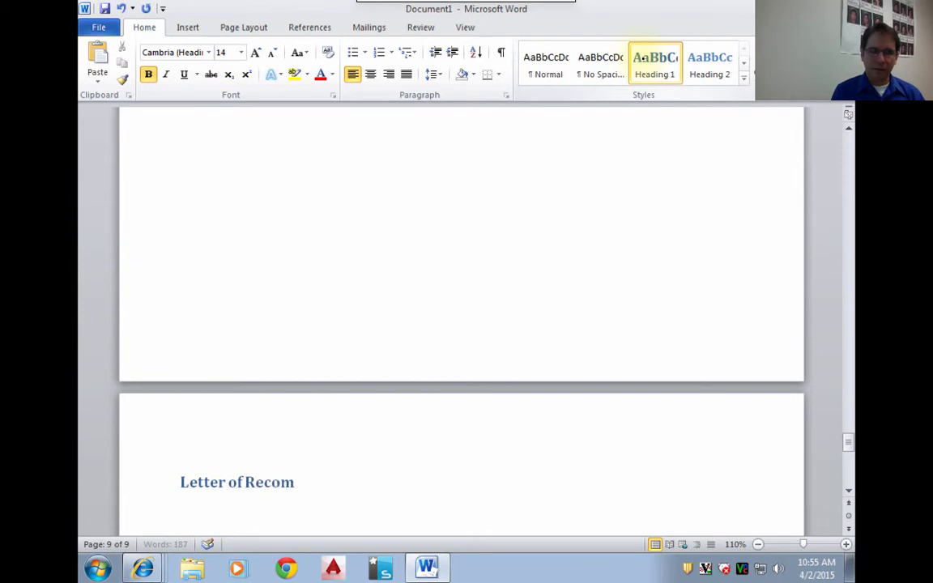
{"action": "key", "text": "BackSpace"}
{"action": "key", "text": "BackSpace"}
{"action": "type", "text": "ndation"}
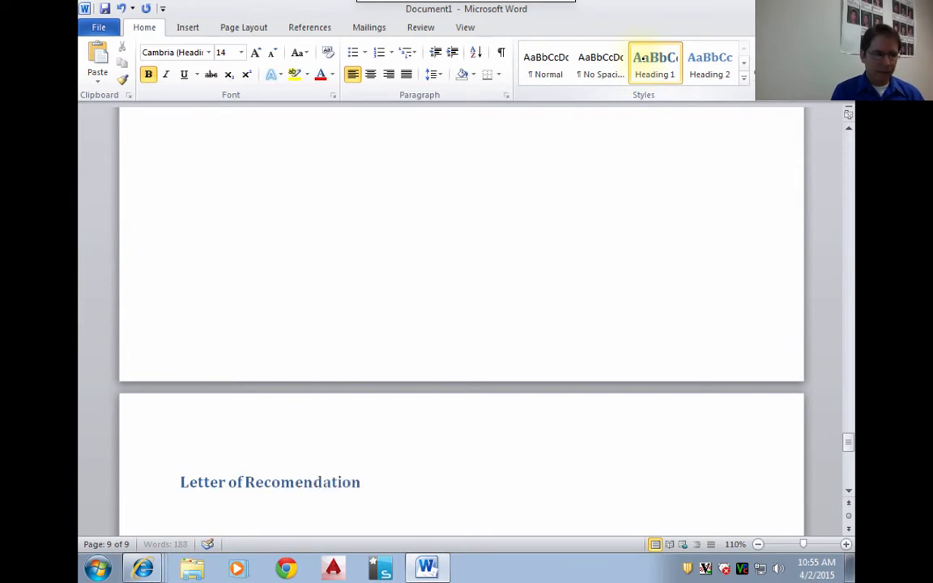
{"action": "key", "text": "Return"}
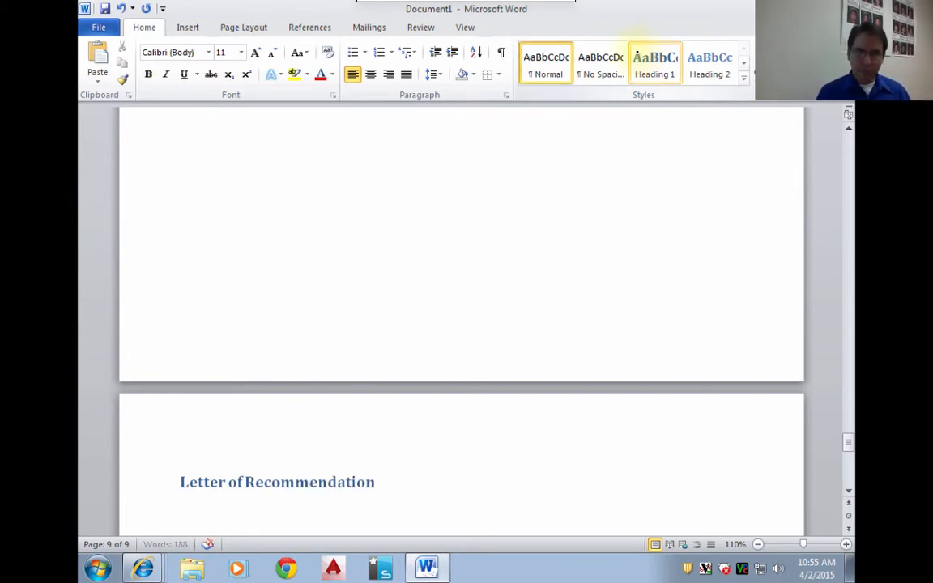
- Insert a page break after "Letter of Recommendation" and add the Heading 1 title "Samples of Work" on the new page
{"action": "left_click", "coordinate": [187, 27]}
{"action": "left_click", "coordinate": [113, 80]}
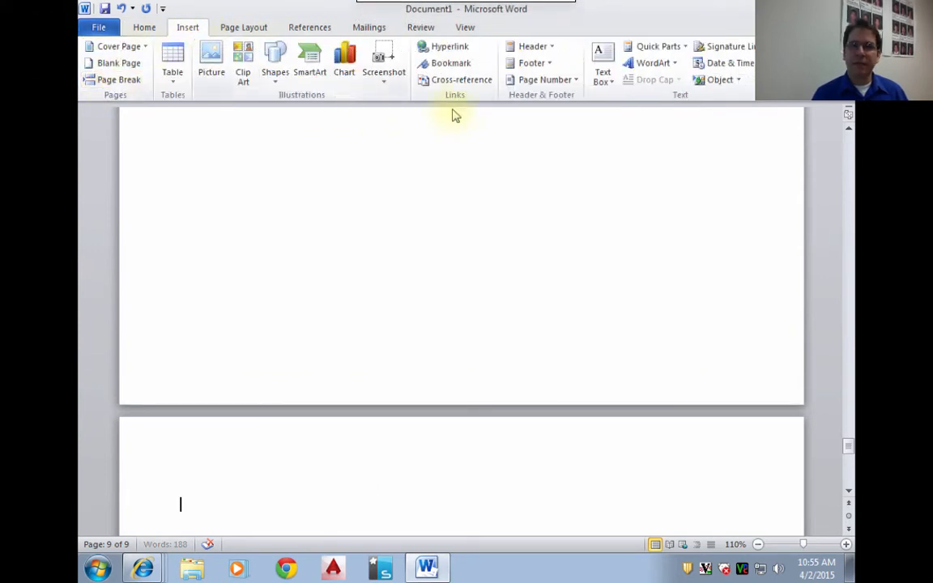
{"action": "left_click", "coordinate": [146, 27]}
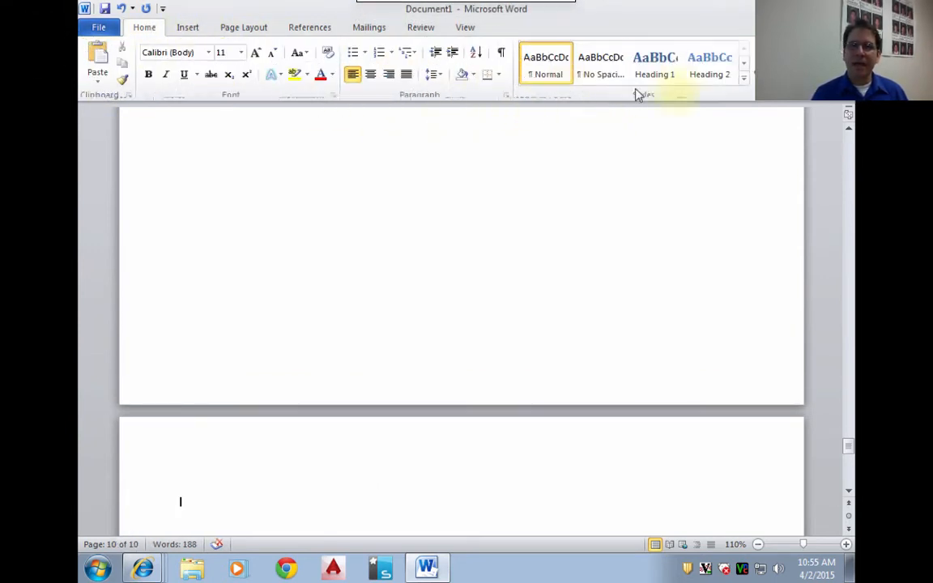
{"action": "left_click", "coordinate": [653, 69]}
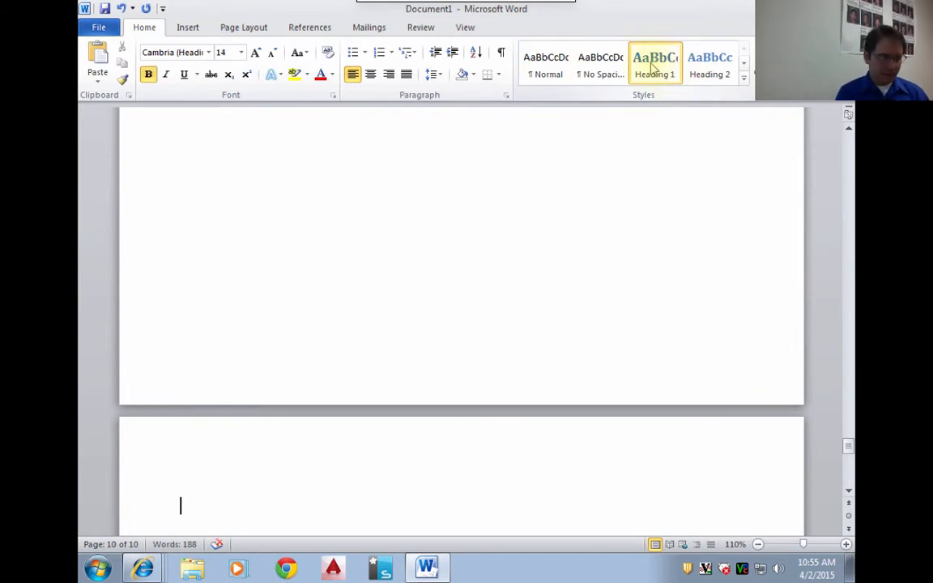
{"action": "type", "text": "Work S"}
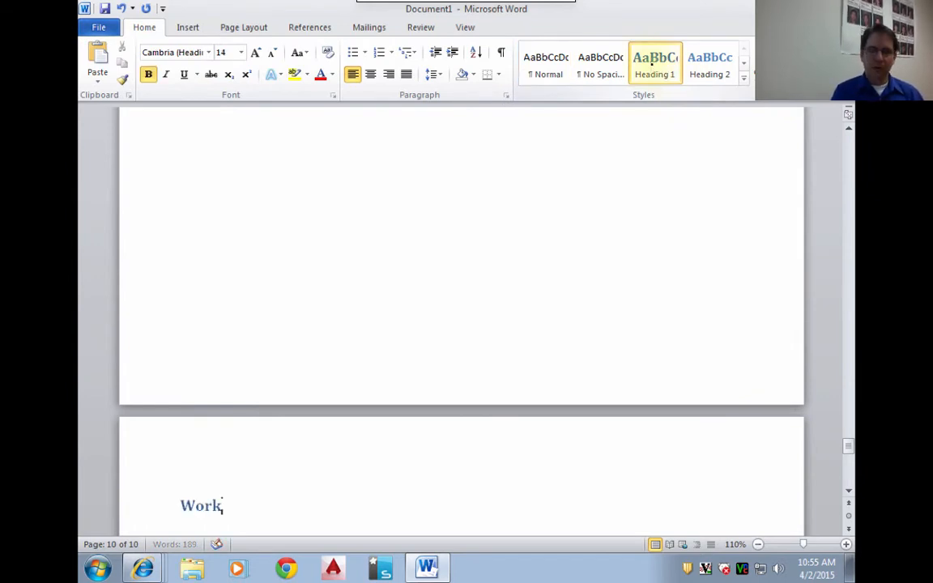
{"action": "key", "text": "BackSpace"}
{"action": "key", "text": "BackSpace"}
{"action": "key", "text": "BackSpace"}
{"action": "key", "text": "BackSpace"}
{"action": "key", "text": "BackSpace"}
{"action": "key", "text": "BackSpace"}
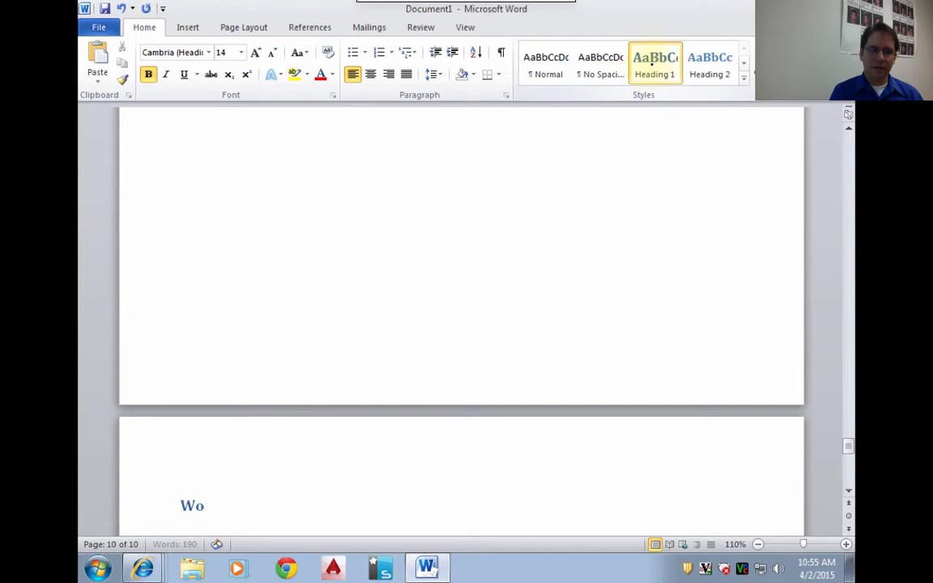
{"action": "type", "text": "Samples of Work"}
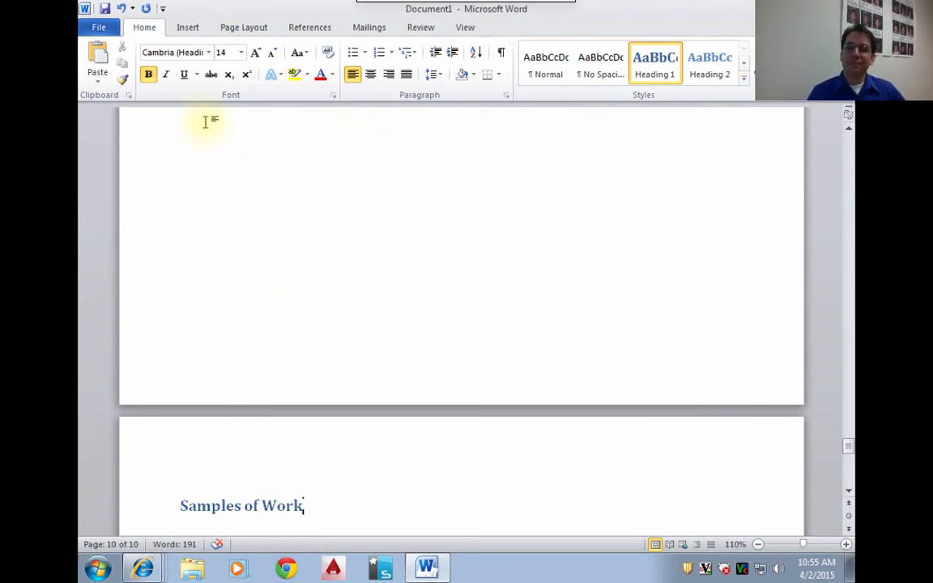
- Zoom the document out to 50% and review its pages from "Samples of Work" back to the title page
{"action": "left_click", "coordinate": [757, 547]}
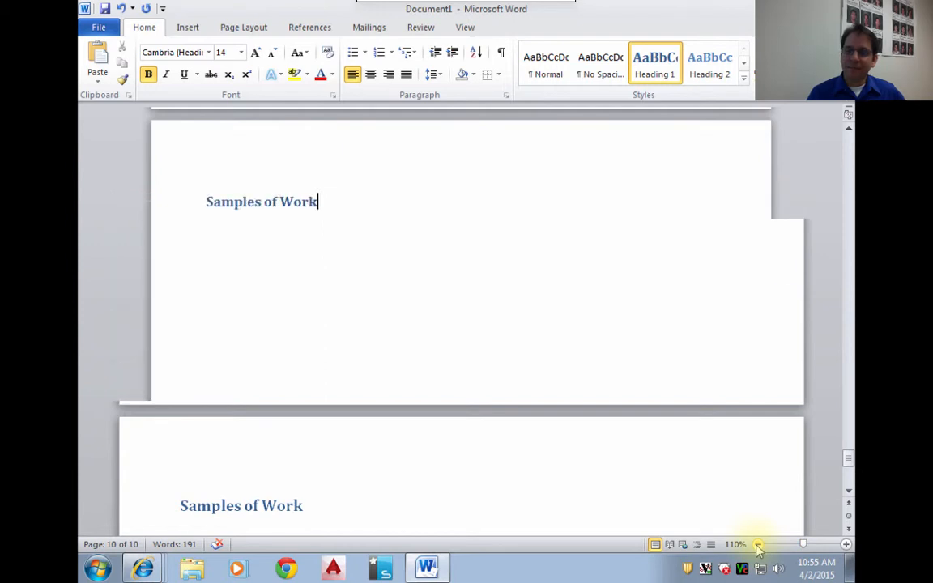
{"action": "left_click", "coordinate": [757, 546]}
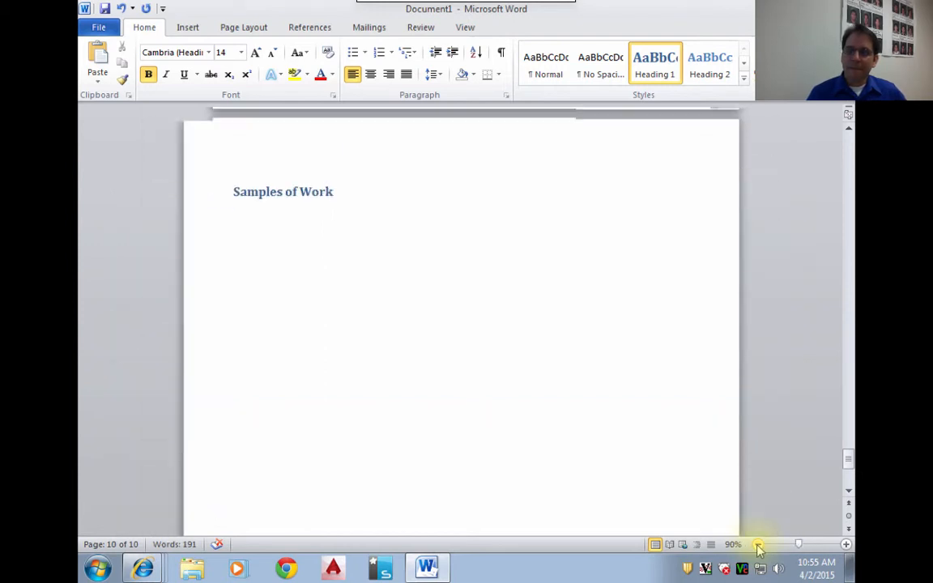
{"action": "left_click", "coordinate": [757, 547]}
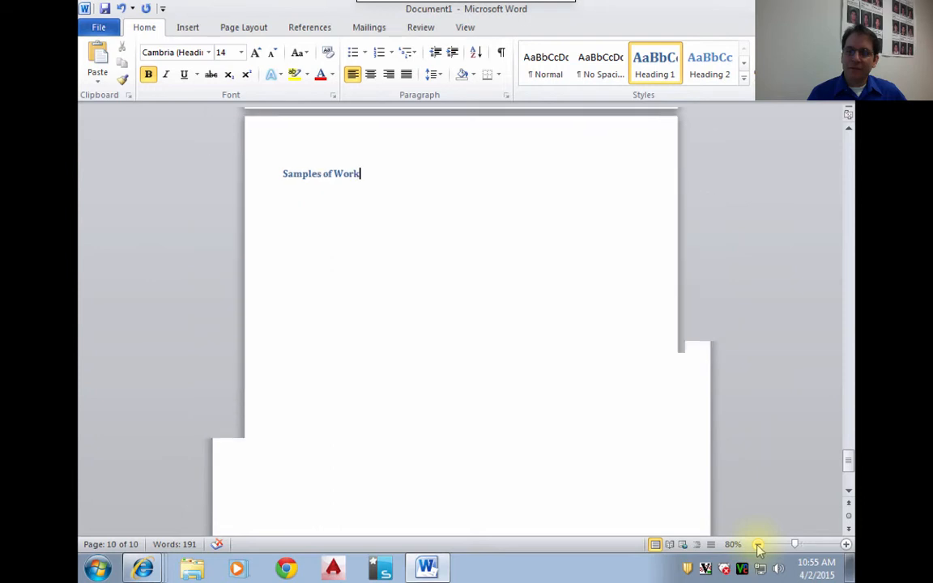
{"action": "left_click", "coordinate": [757, 547]}
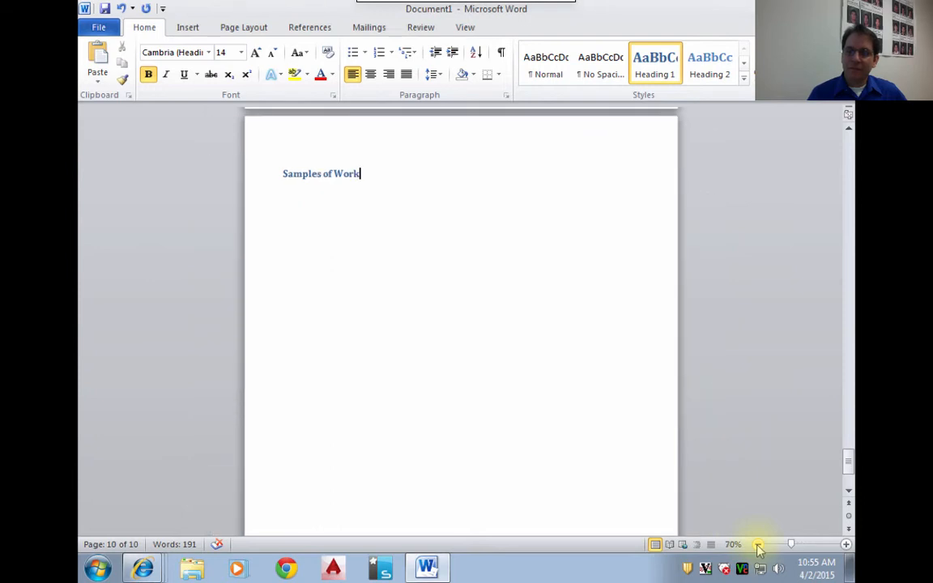
{"action": "left_click", "coordinate": [757, 546]}
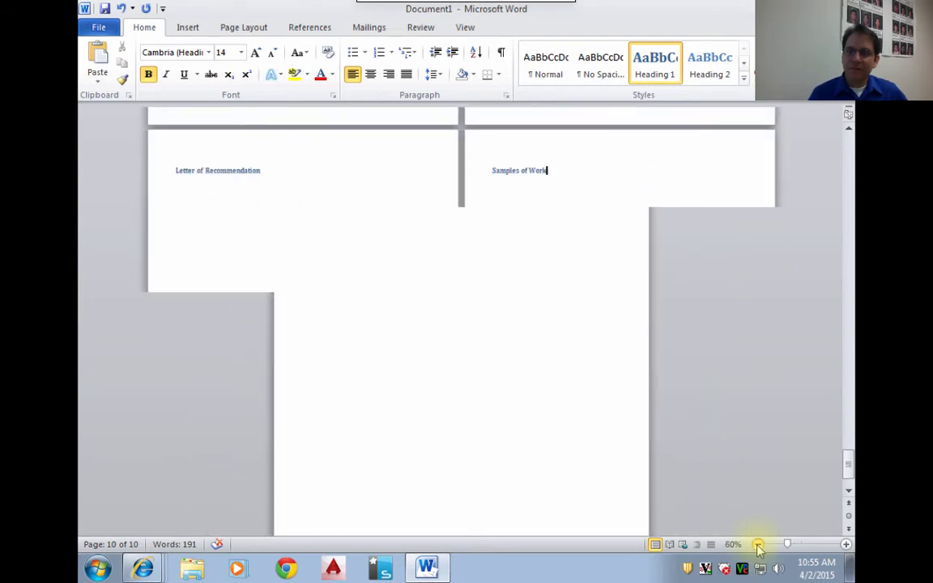
{"action": "left_click", "coordinate": [757, 546]}
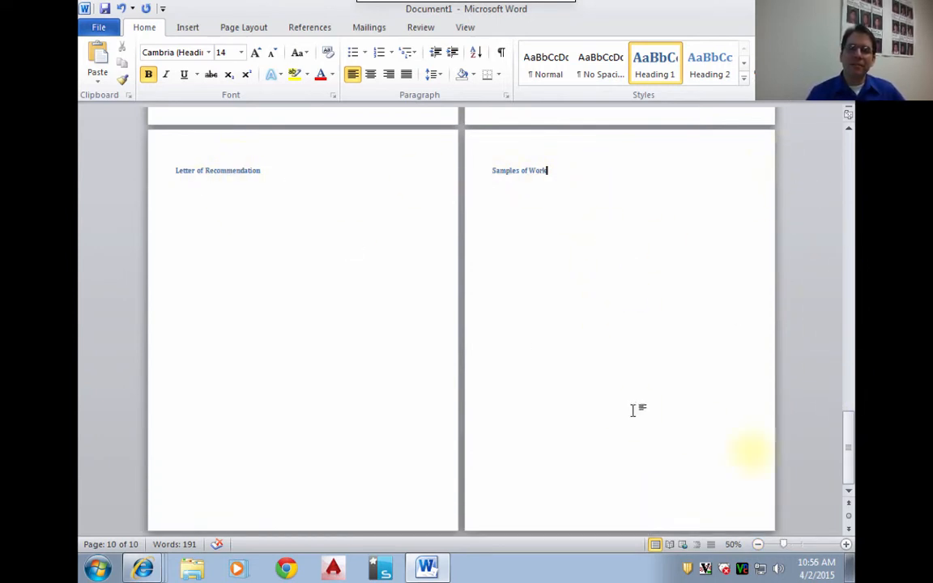
{"action": "left_click_drag", "start_coordinate": [848, 448], "coordinate": [815, 434]}
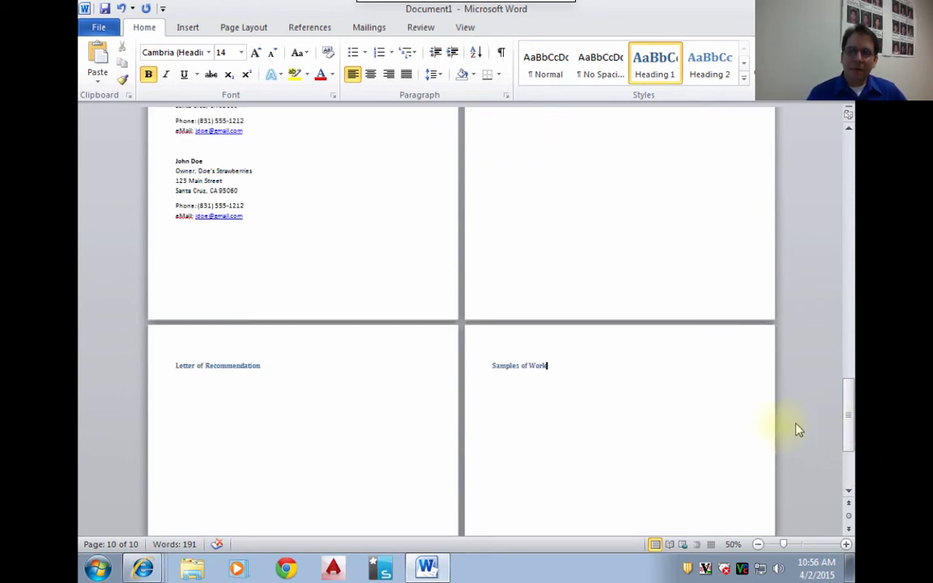
{"action": "scroll", "coordinate": [730, 420], "scroll_direction": "down", "scroll_amount": 2}
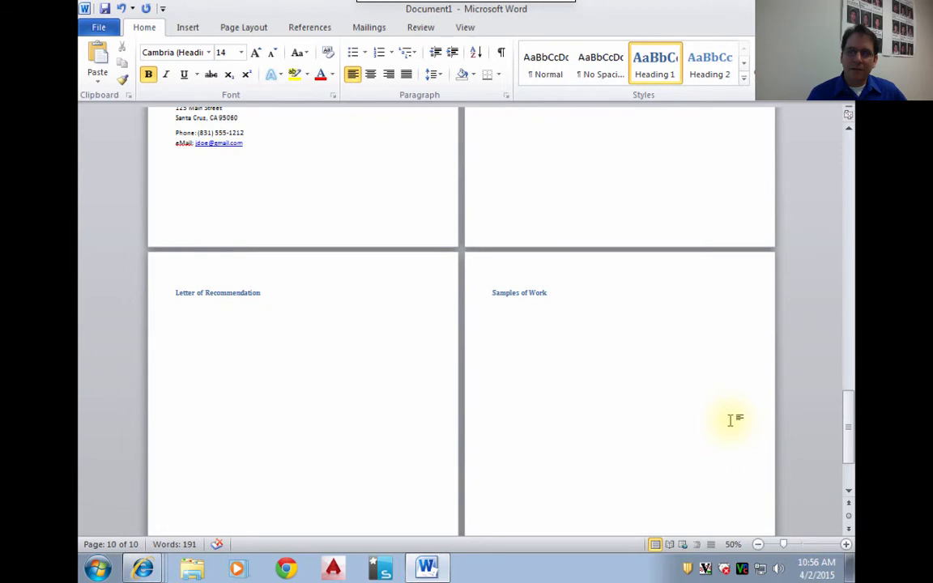
{"action": "scroll", "coordinate": [730, 419], "scroll_direction": "up", "scroll_amount": 5}
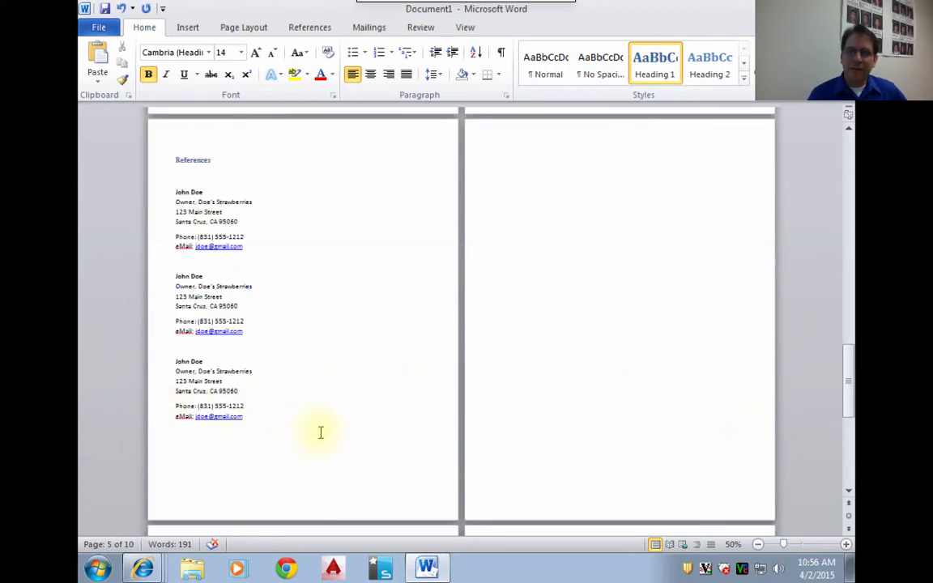
{"action": "scroll", "coordinate": [519, 361], "scroll_direction": "up", "scroll_amount": 5}
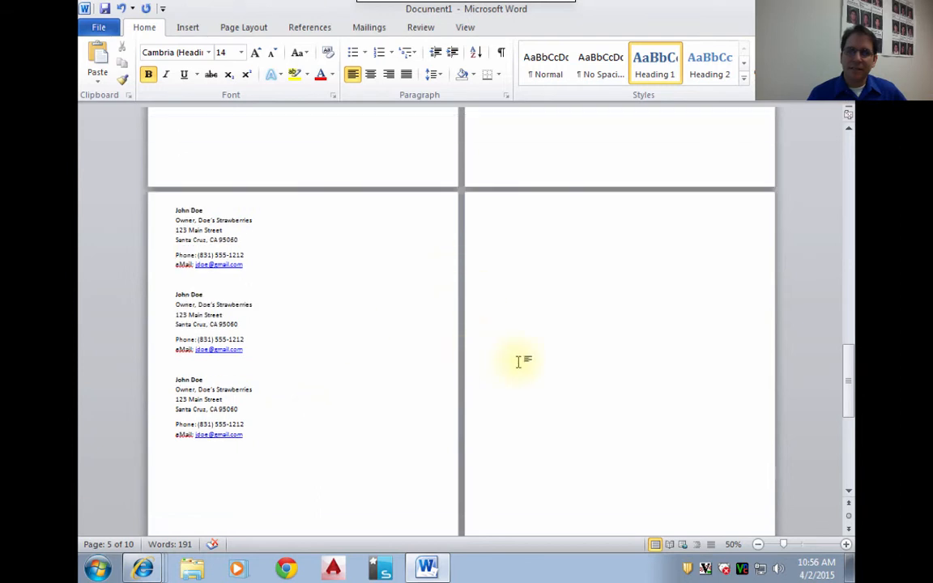
{"action": "scroll", "coordinate": [519, 361], "scroll_direction": "up", "scroll_amount": 6}
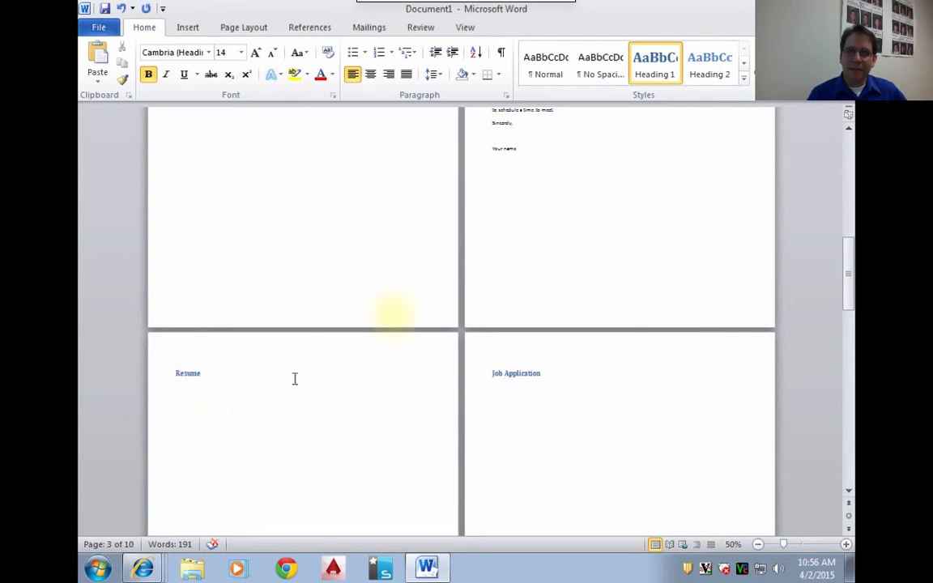
{"action": "scroll", "coordinate": [565, 262], "scroll_direction": "up", "scroll_amount": 2}
{"action": "scroll", "coordinate": [567, 261], "scroll_direction": "up", "scroll_amount": 10}
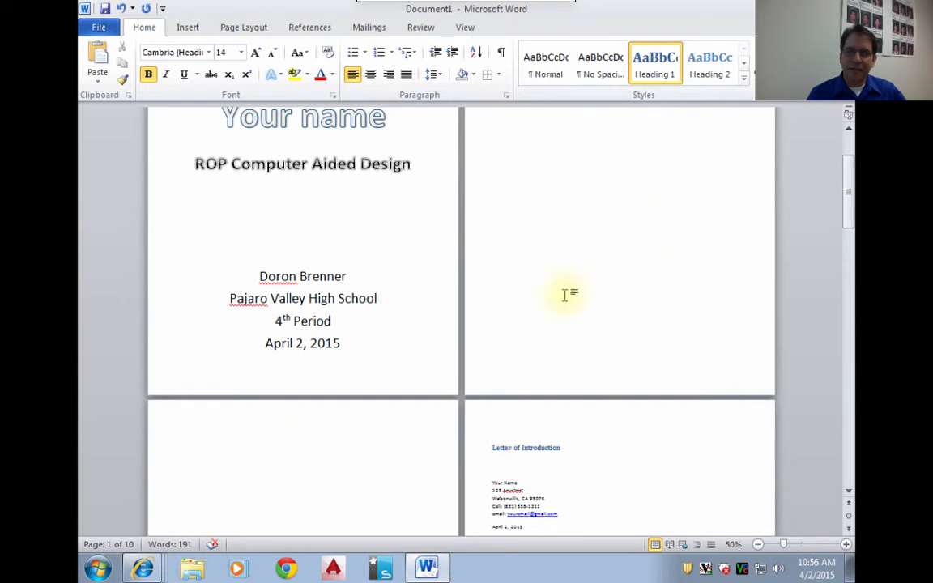
- Check the page order and headings from the title page and "Table of Contents" through to "Resume" and "Job Application"
{"action": "left_click", "coordinate": [572, 266]}
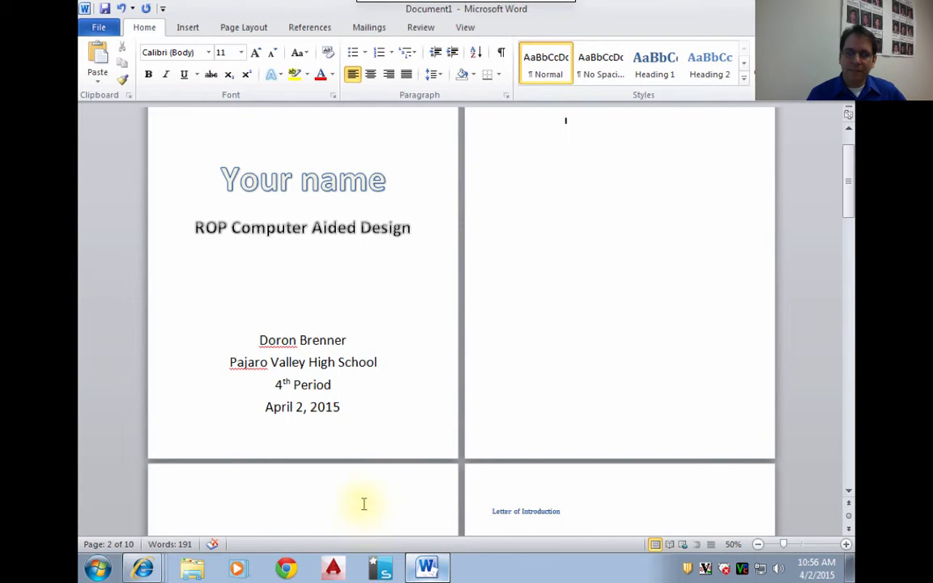
{"action": "key", "text": "Up"}
{"action": "key", "text": "Up"}
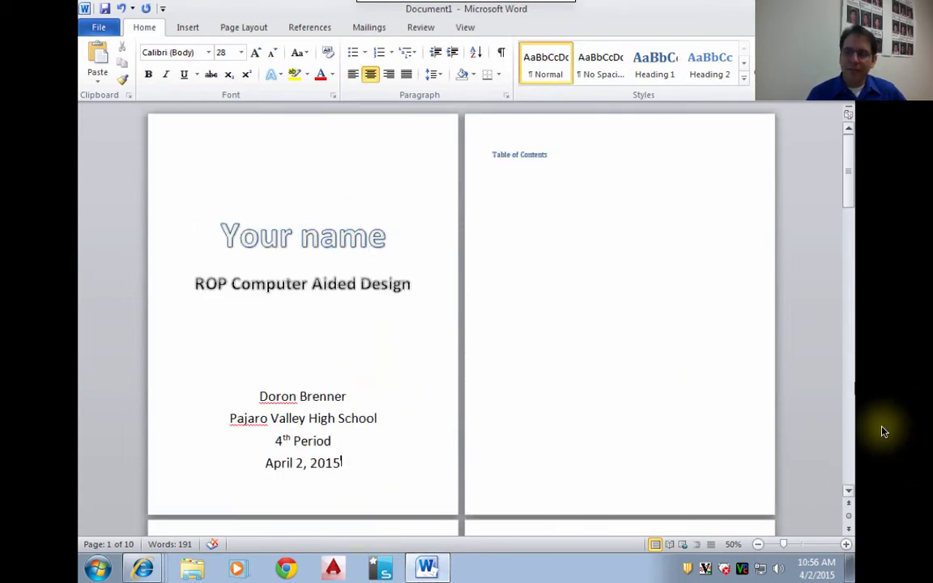
{"action": "scroll", "coordinate": [853, 432], "scroll_direction": "down", "scroll_amount": 1}
{"action": "scroll", "coordinate": [854, 430], "scroll_direction": "down", "scroll_amount": 5}
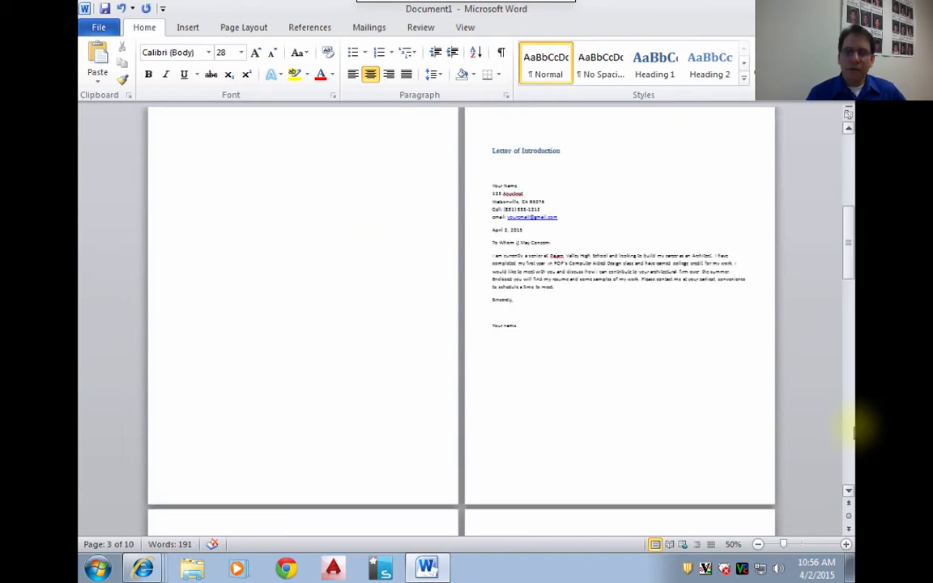
{"action": "left_click", "coordinate": [261, 306]}
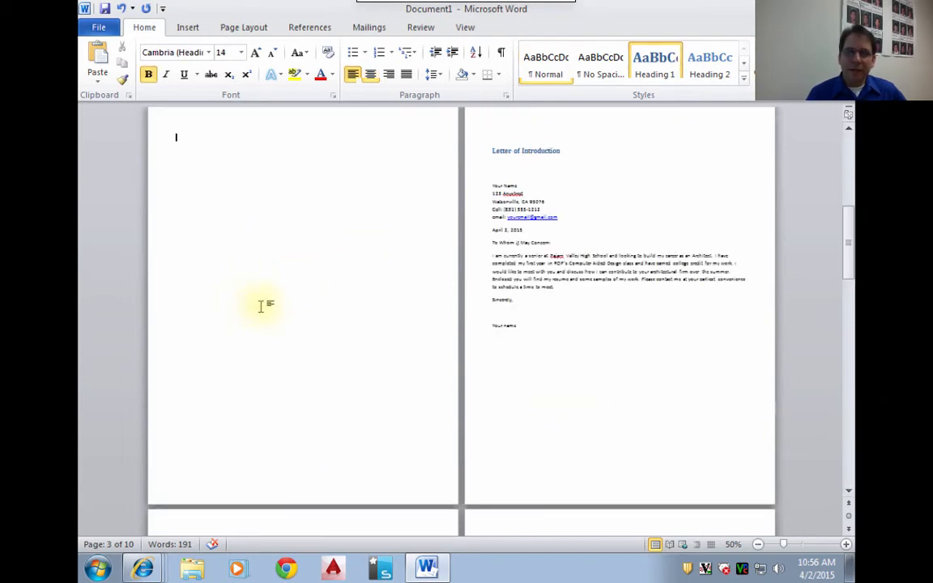
{"action": "left_click", "coordinate": [852, 425]}
{"action": "left_click", "coordinate": [852, 428]}
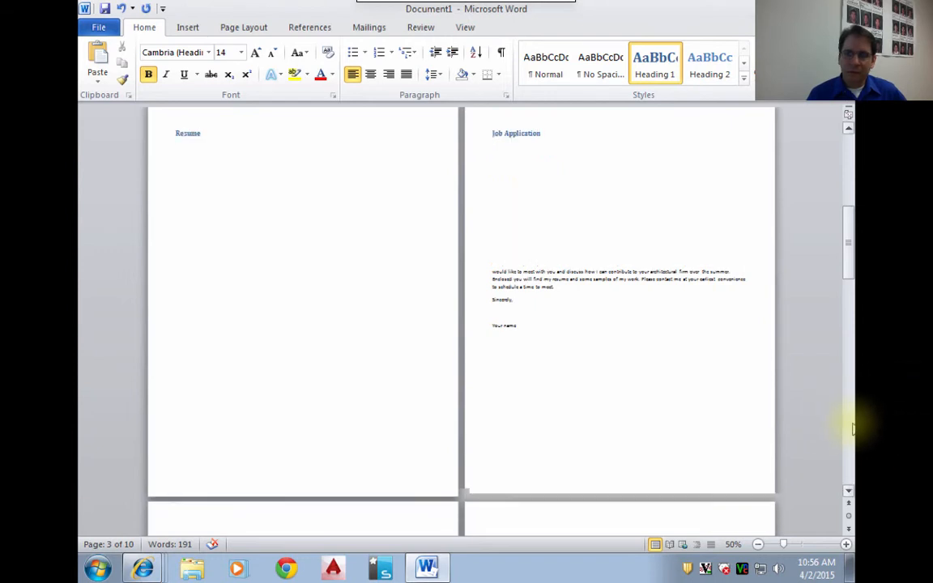
{"action": "left_click", "coordinate": [849, 160]}
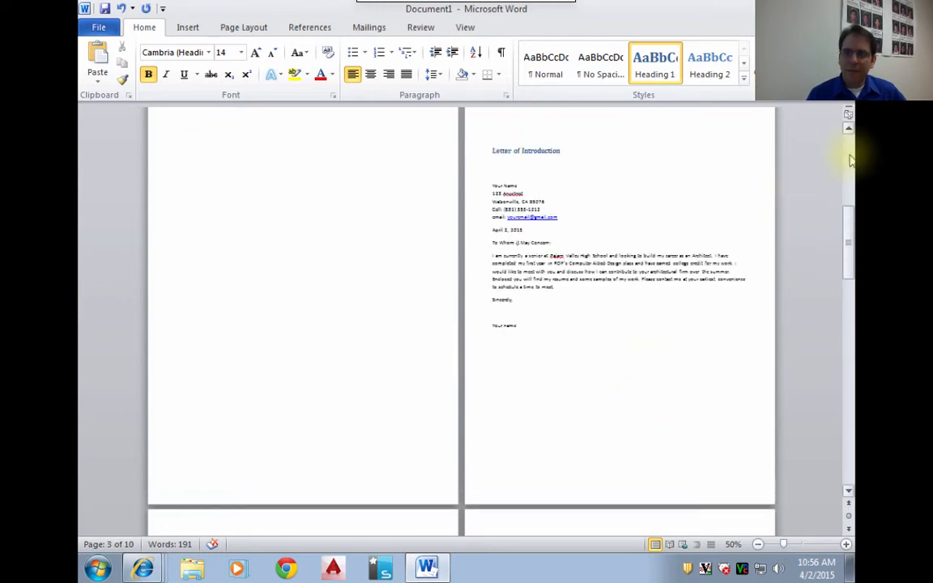
{"action": "left_click", "coordinate": [848, 160]}
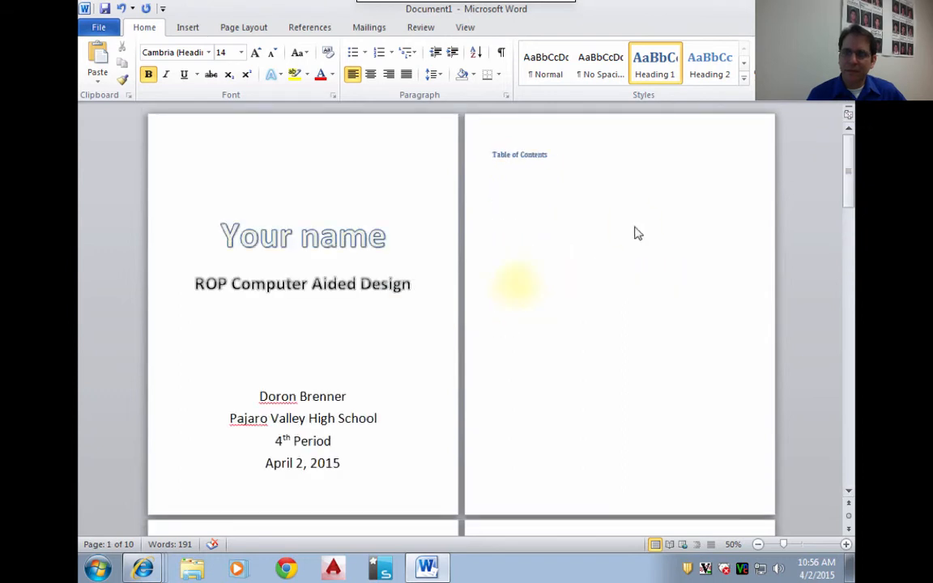
- Fit the view to page width and select the blank line under the "Table of Contents" heading
{"action": "left_click", "coordinate": [555, 245]}
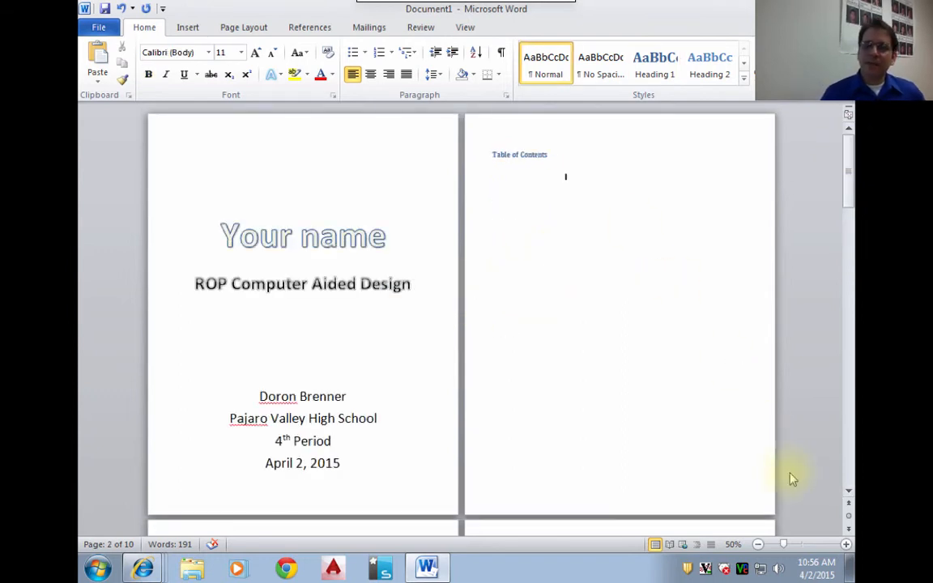
{"action": "right_click", "coordinate": [670, 407]}
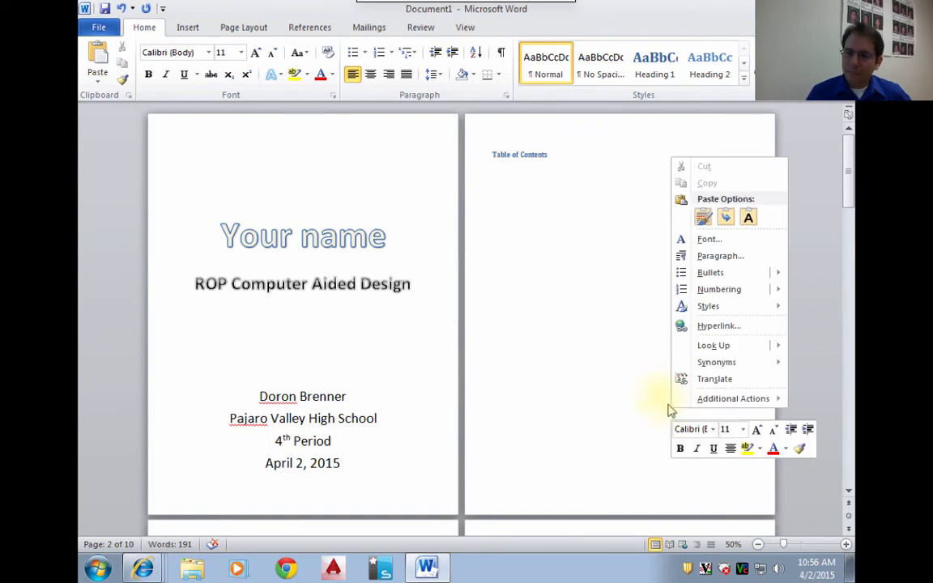
{"action": "left_click", "coordinate": [577, 298]}
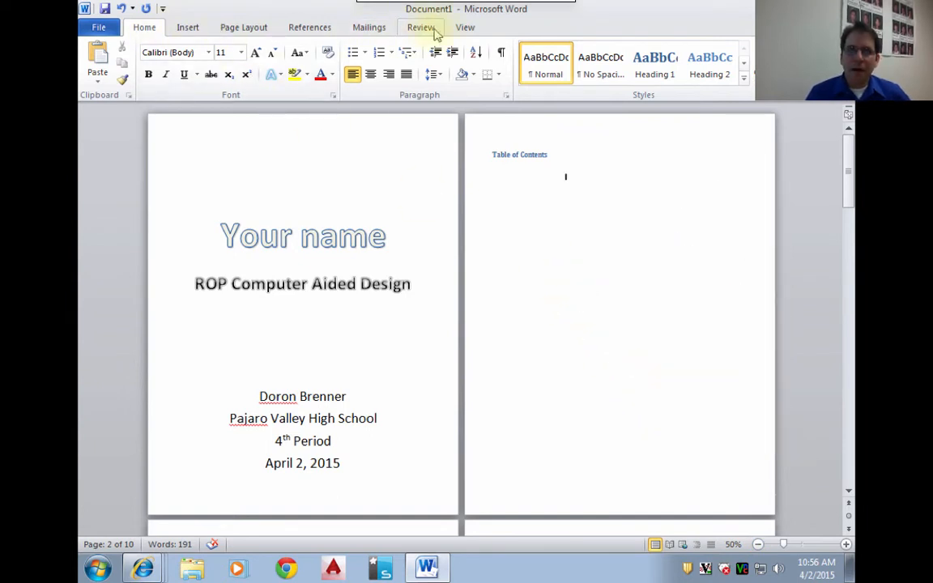
{"action": "left_click", "coordinate": [466, 27]}
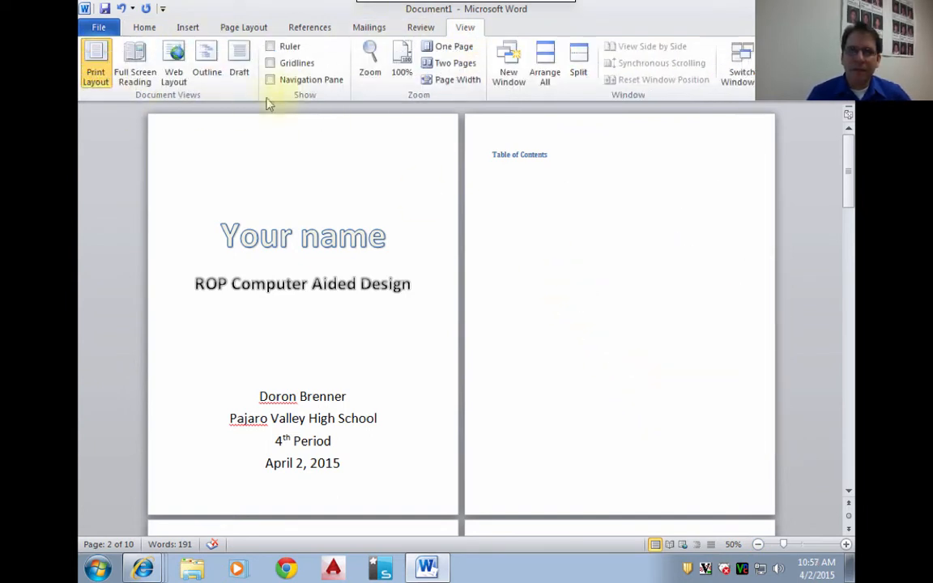
{"action": "left_click", "coordinate": [453, 82]}
{"action": "left_click", "coordinate": [118, 283]}
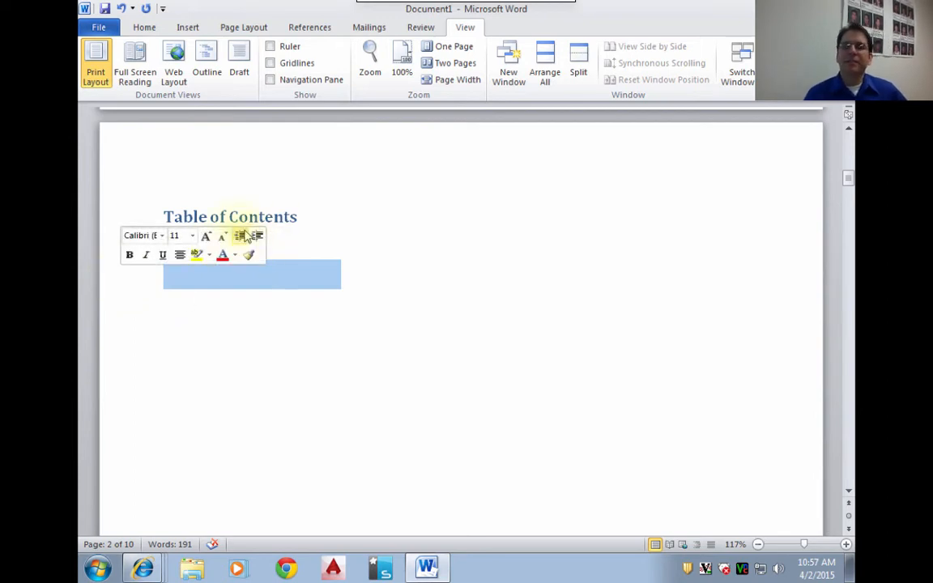
{"action": "left_click", "coordinate": [183, 25]}
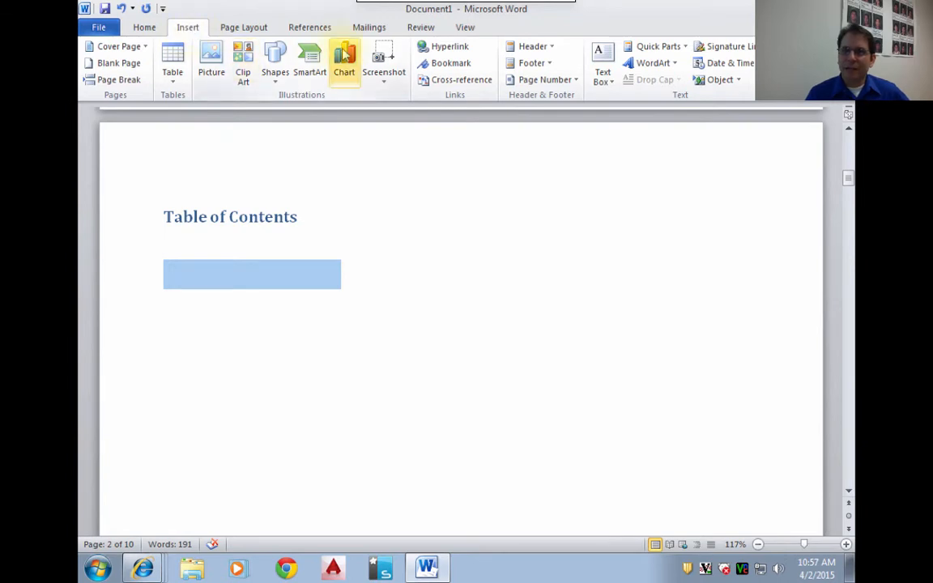
{"action": "left_click", "coordinate": [680, 49]}
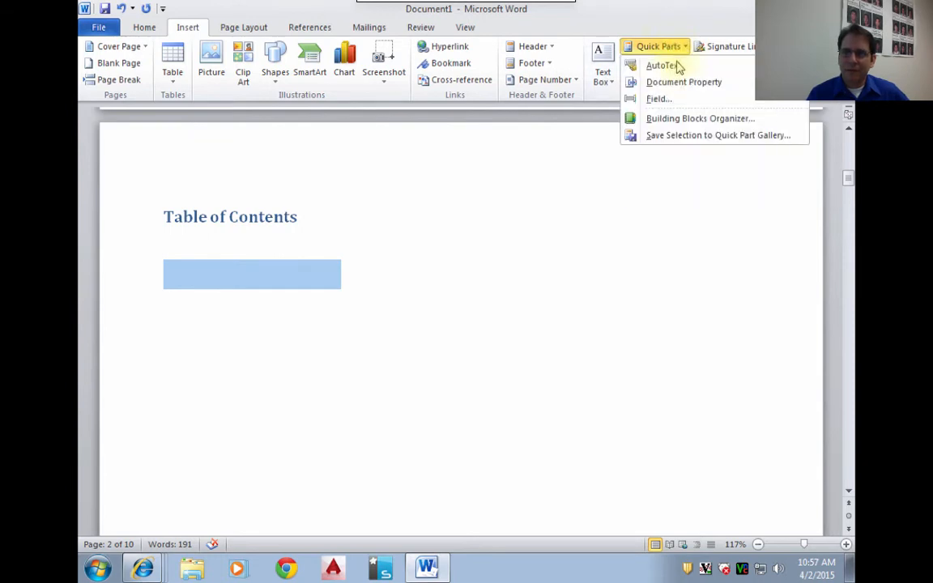
{"action": "mouse_move", "coordinate": [680, 69]}
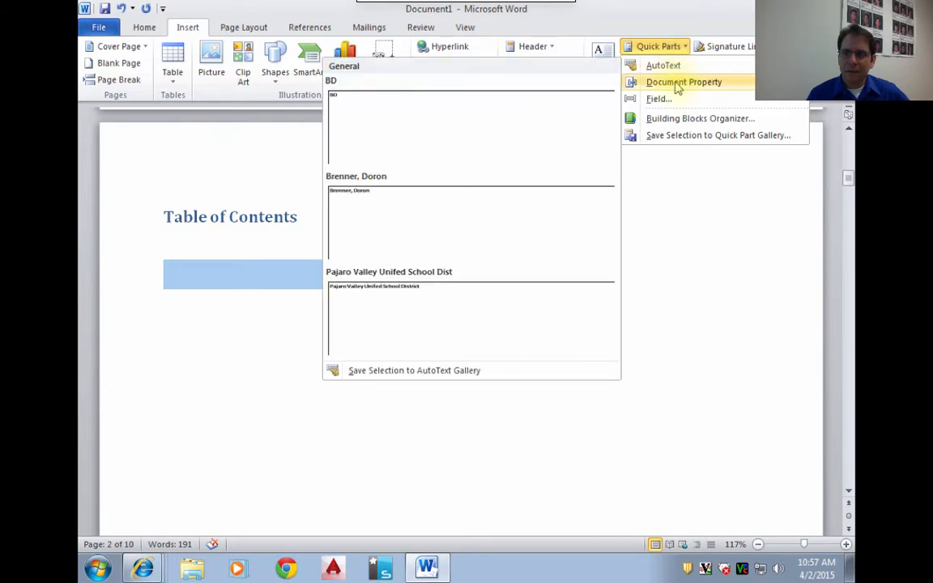
{"action": "mouse_move", "coordinate": [677, 88]}
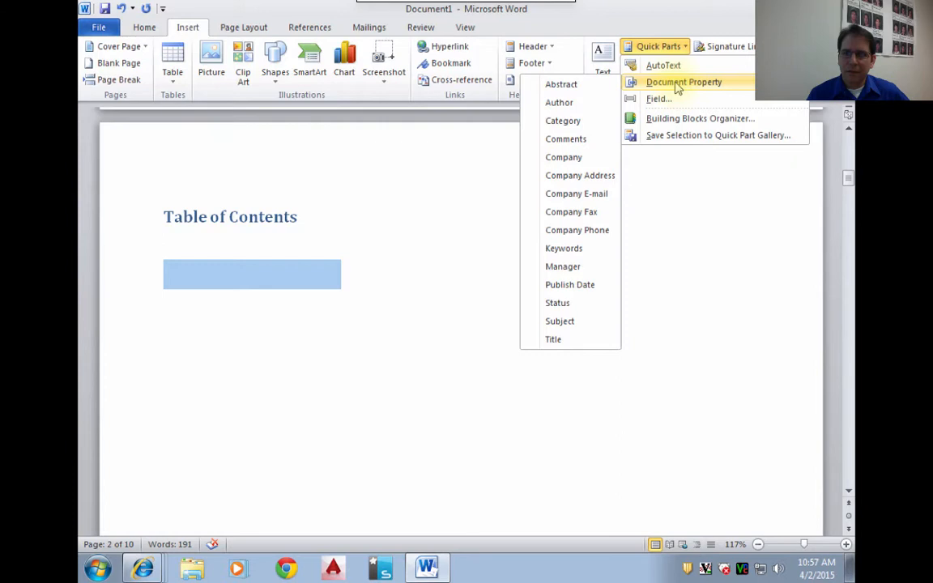
{"action": "left_click", "coordinate": [646, 7]}
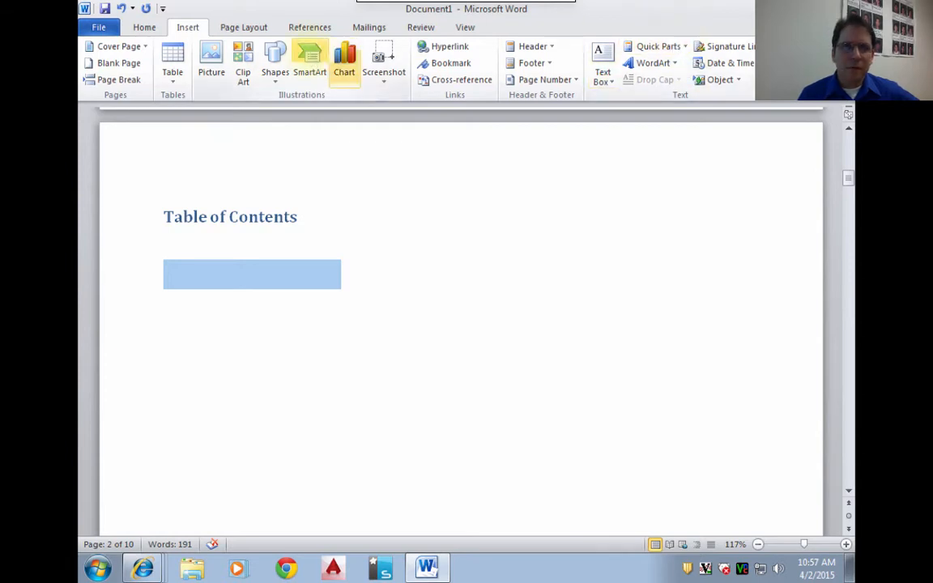
{"action": "left_click", "coordinate": [671, 48]}
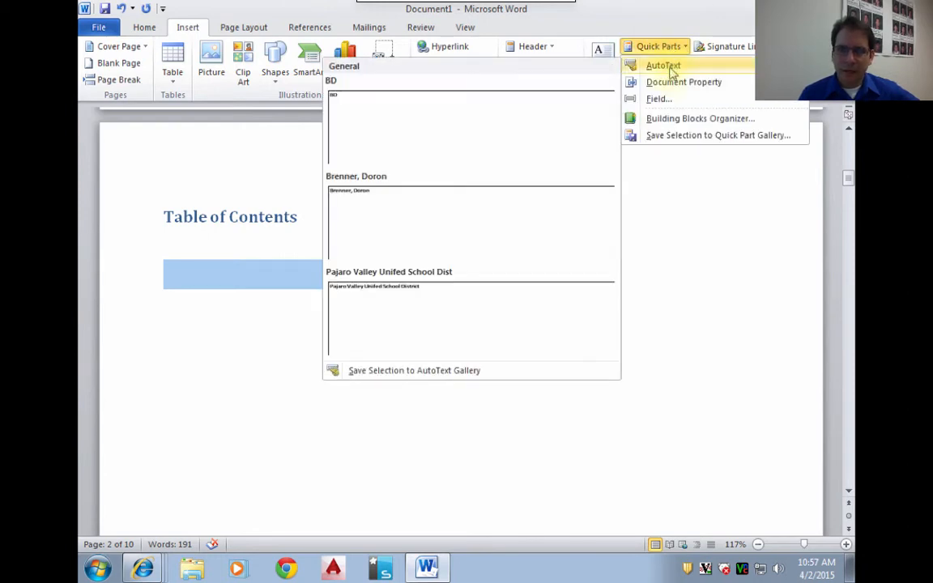
{"action": "mouse_move", "coordinate": [671, 91]}
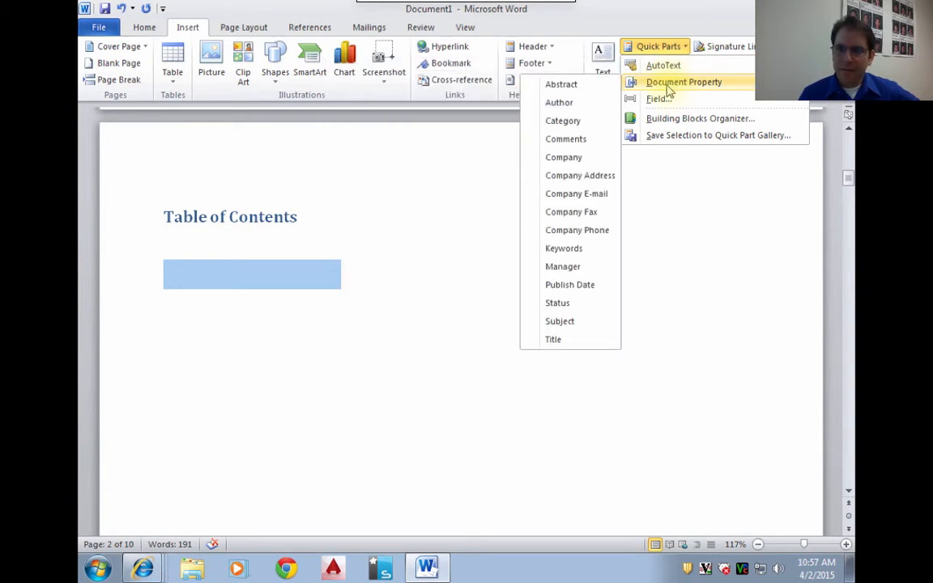
{"action": "left_click", "coordinate": [631, 38]}
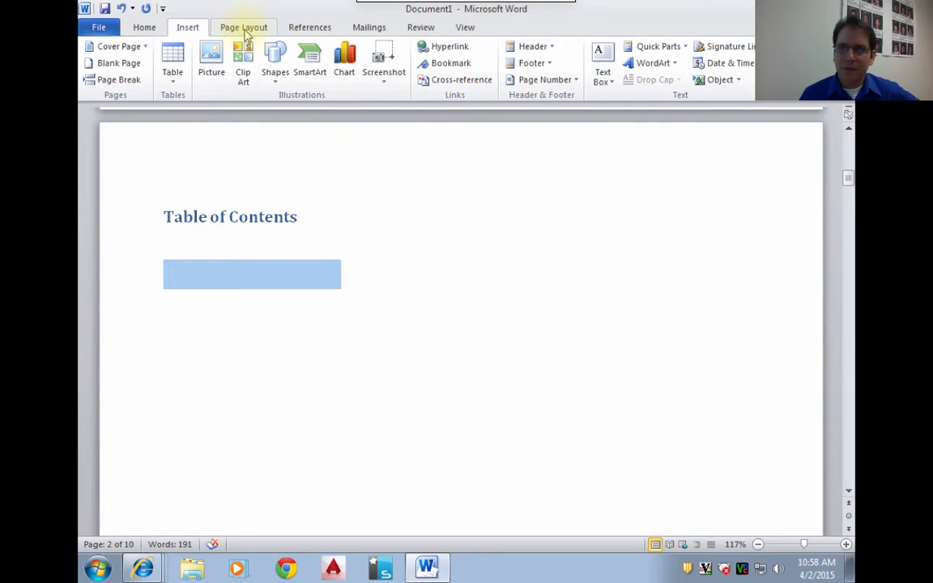
{"action": "left_click", "coordinate": [243, 29]}
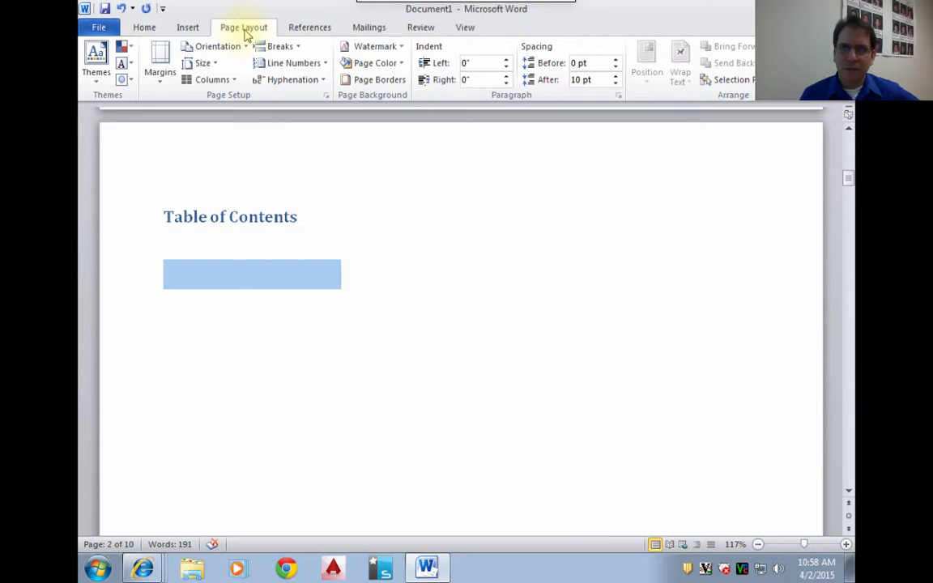
- Insert the built-in Automatic Table 2 table of contents on the blank line under the "Table of Contents" heading
{"action": "left_click", "coordinate": [305, 33]}
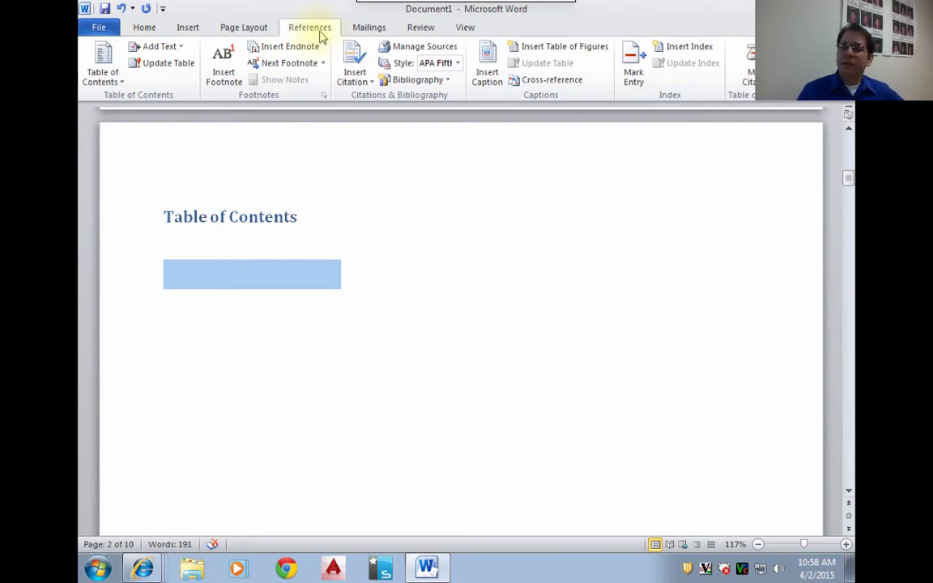
{"action": "left_click", "coordinate": [96, 74]}
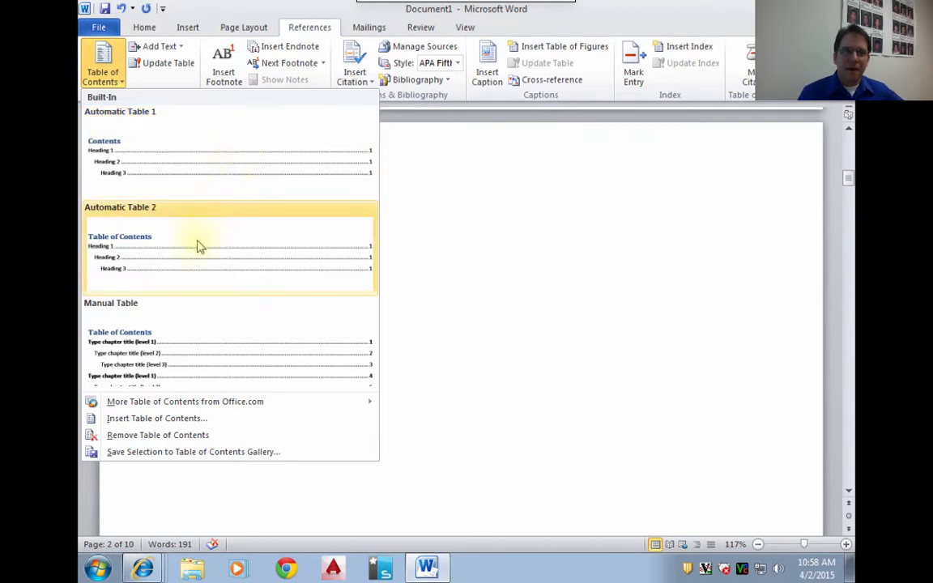
{"action": "left_click", "coordinate": [145, 250]}
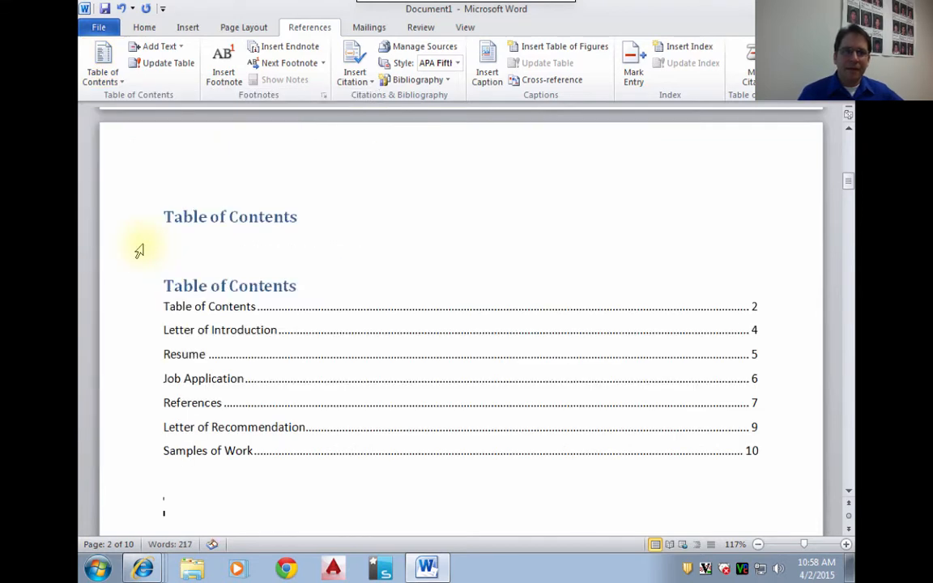
- Delete the manually typed "Table of Contents" heading above the automatic table and place the insertion point below the table
{"action": "left_click", "coordinate": [123, 229]}
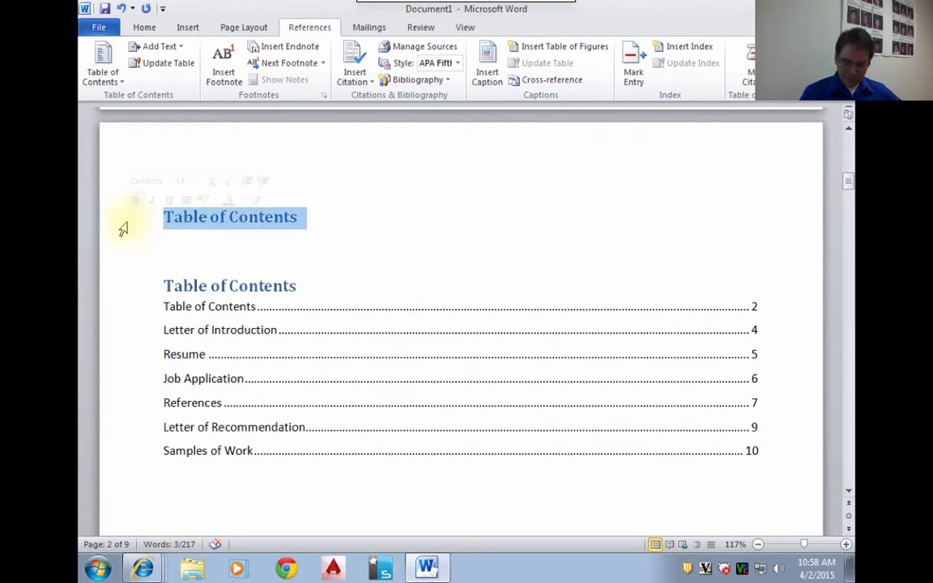
{"action": "key", "text": "Delete"}
{"action": "key", "text": "Delete"}
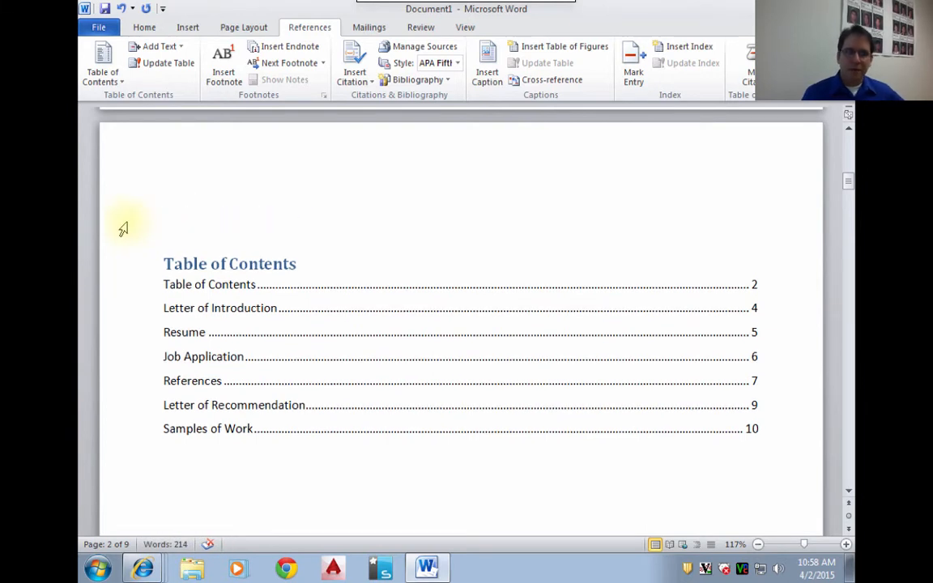
{"action": "left_click", "coordinate": [159, 282]}
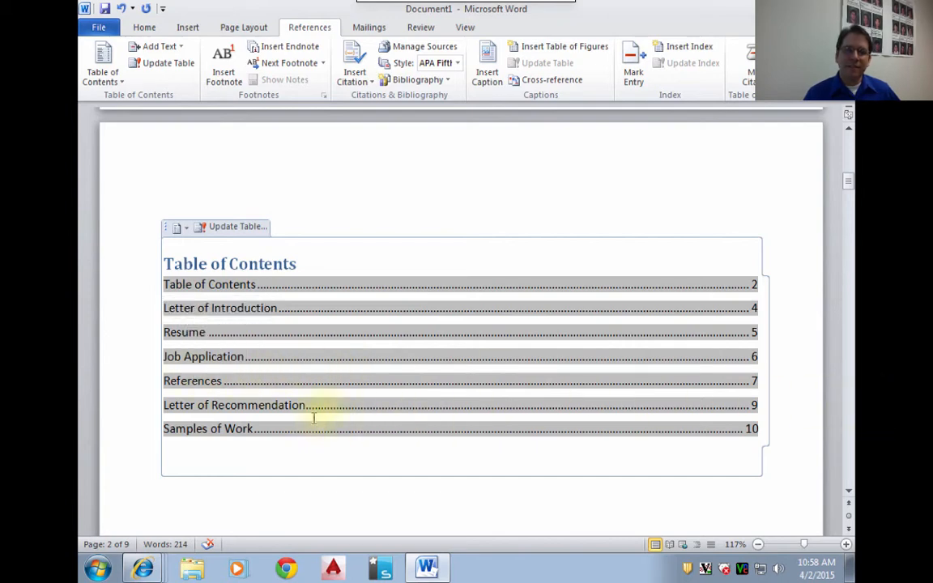
{"action": "left_click", "coordinate": [804, 406]}
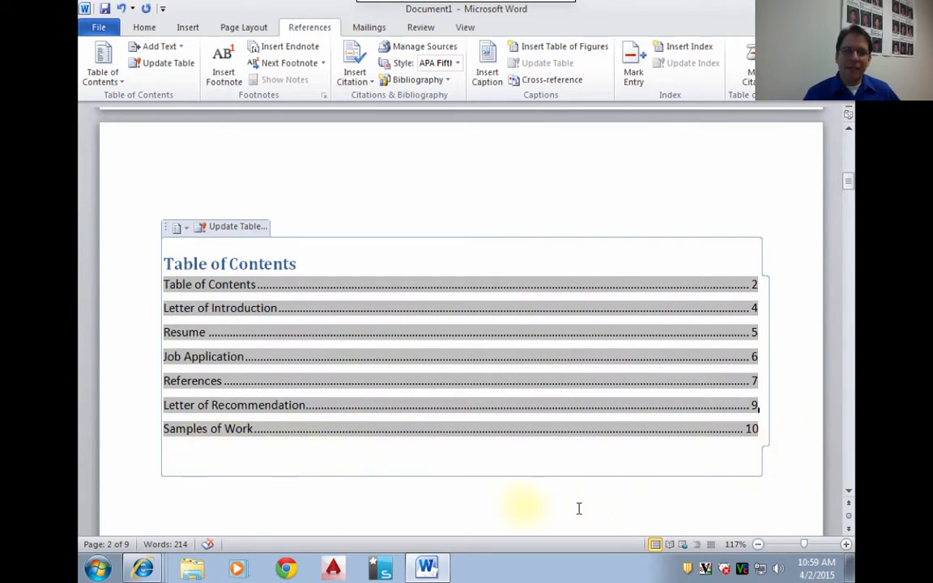
{"action": "left_click", "coordinate": [476, 504]}
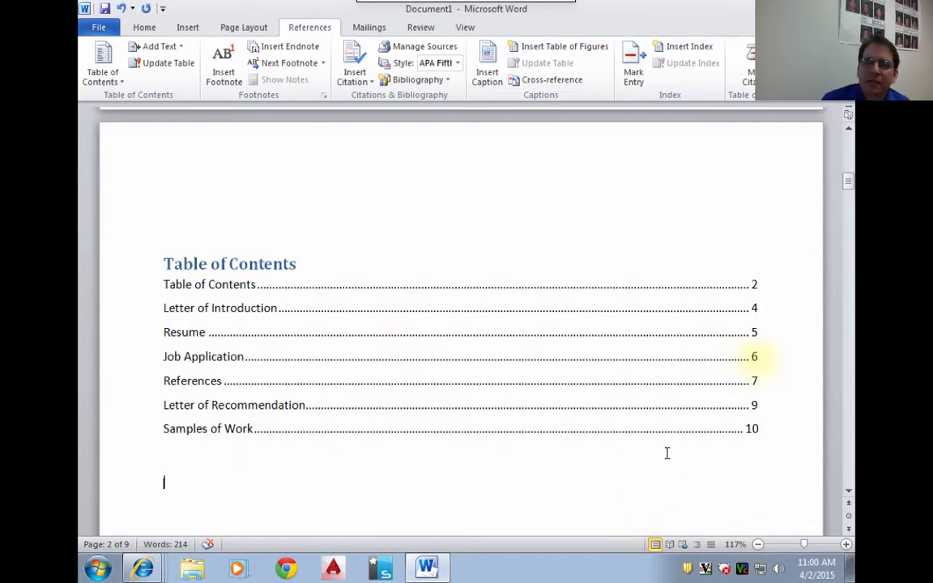
- Start a new line under the "Samples of Work" heading on the document's last page
{"action": "left_click_drag", "start_coordinate": [848, 183], "coordinate": [849, 476]}
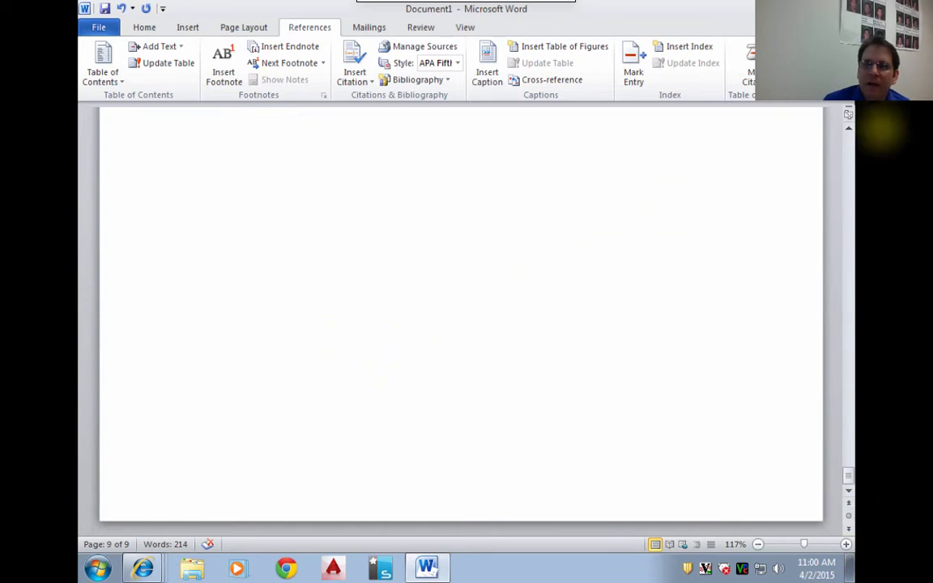
{"action": "left_click", "coordinate": [848, 129]}
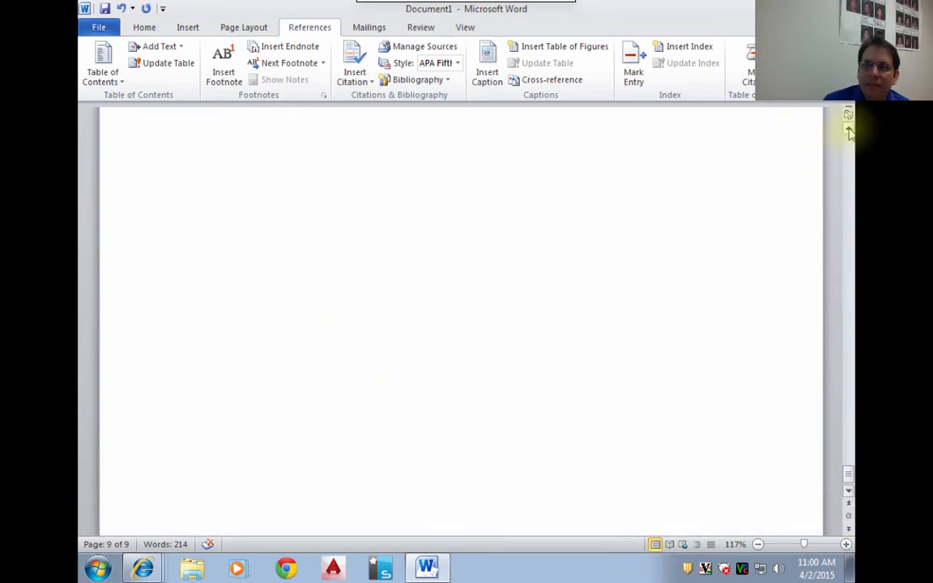
{"action": "left_click", "coordinate": [849, 132]}
{"action": "left_click", "coordinate": [850, 151]}
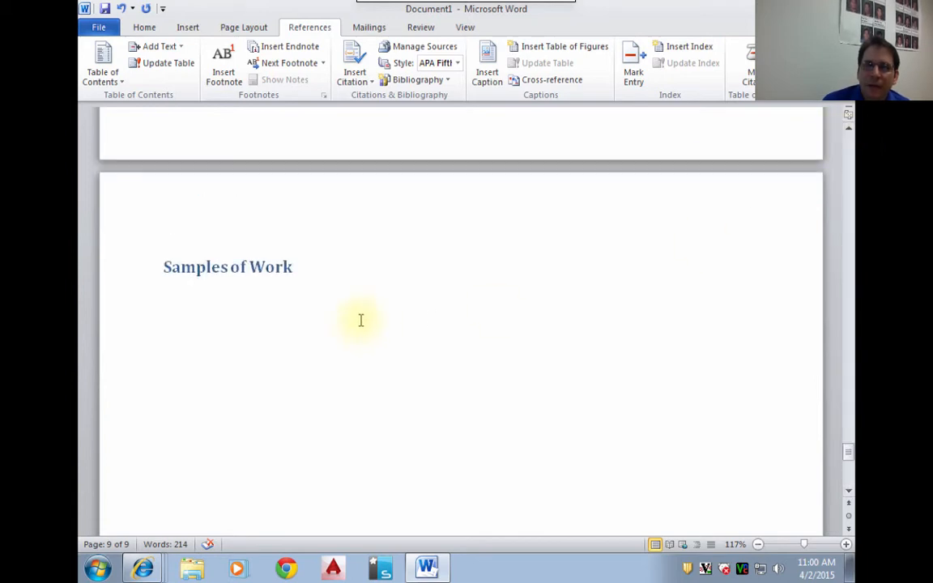
{"action": "left_click", "coordinate": [361, 322]}
{"action": "key", "text": "Return"}
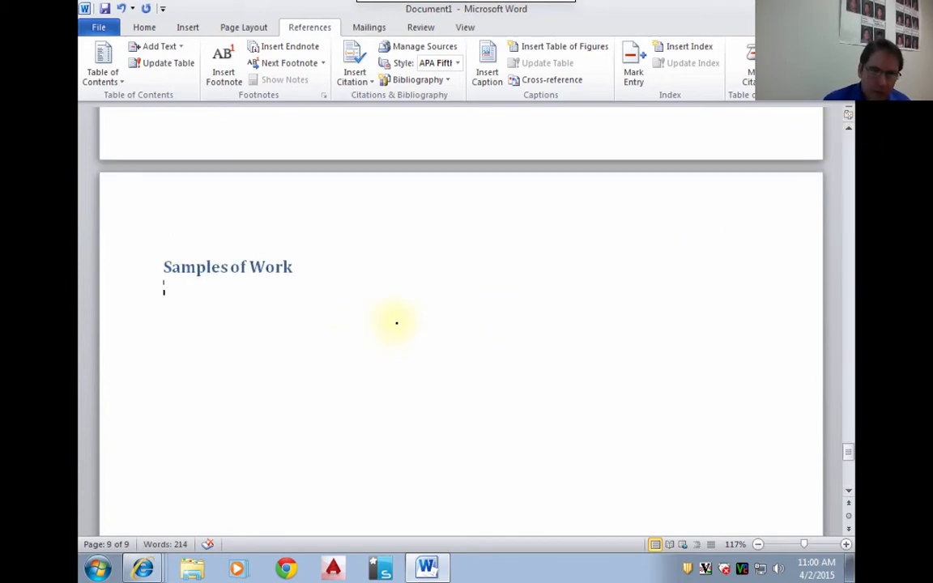